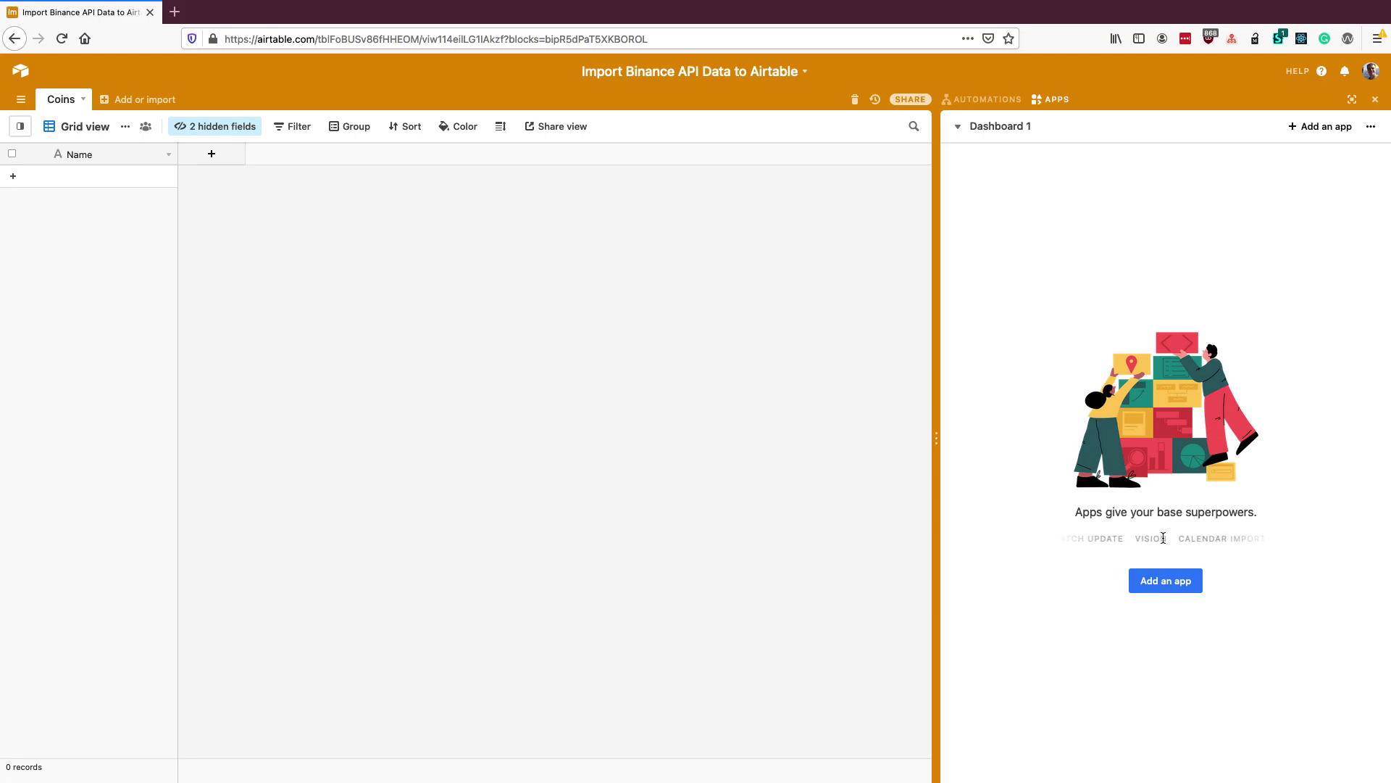
Search the app Marketplace for 'data' and add the Data Fetcher app to the dashboard.
{"action": "left_click", "coordinate": [1165, 580]}
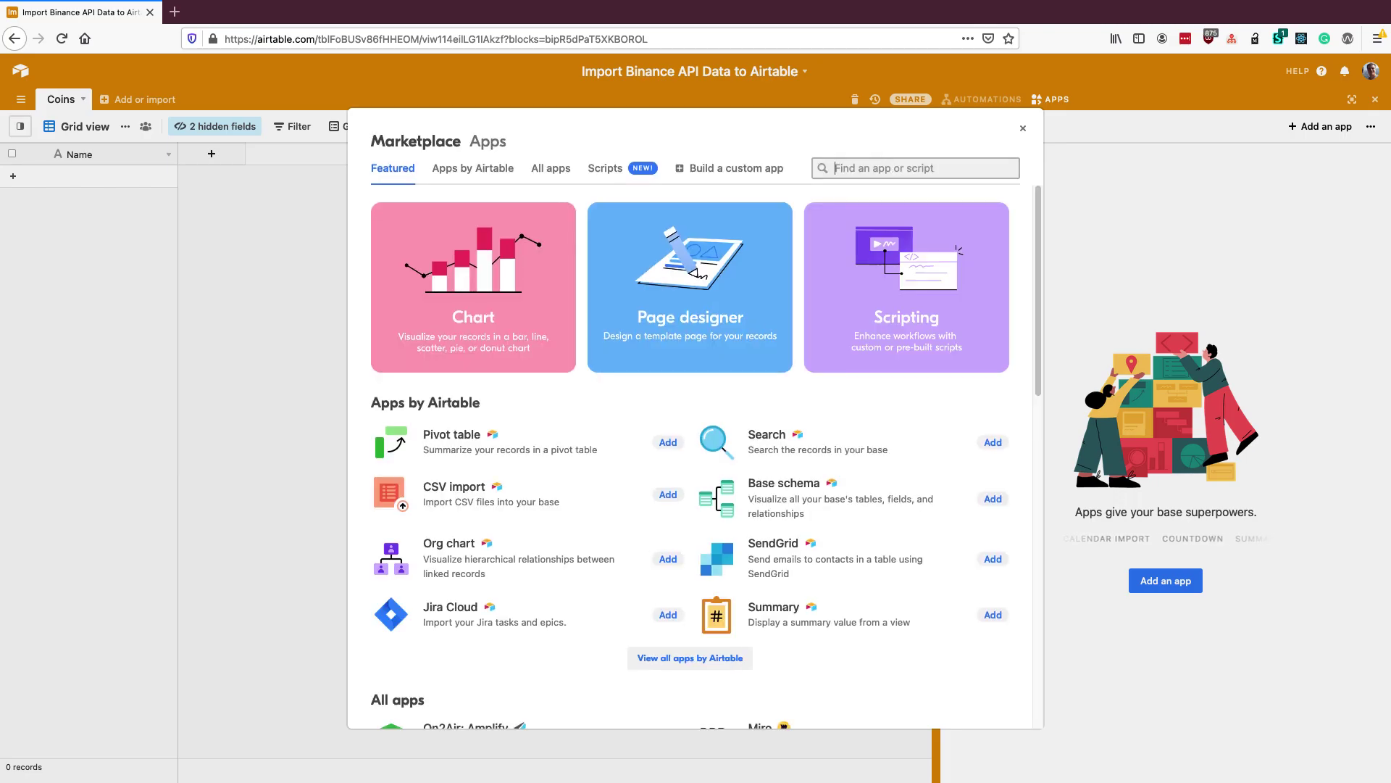
{"action": "type", "text": "data"}
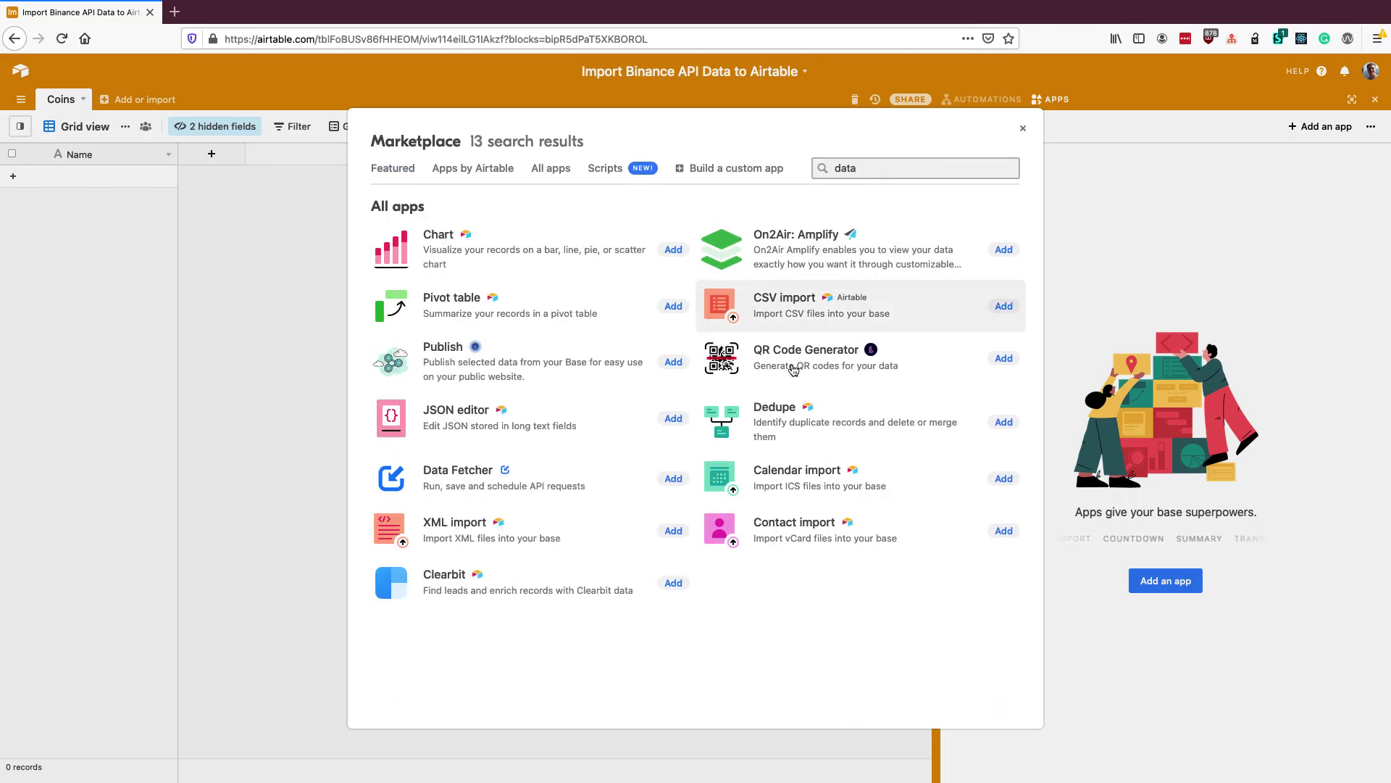
{"action": "left_click", "coordinate": [674, 478]}
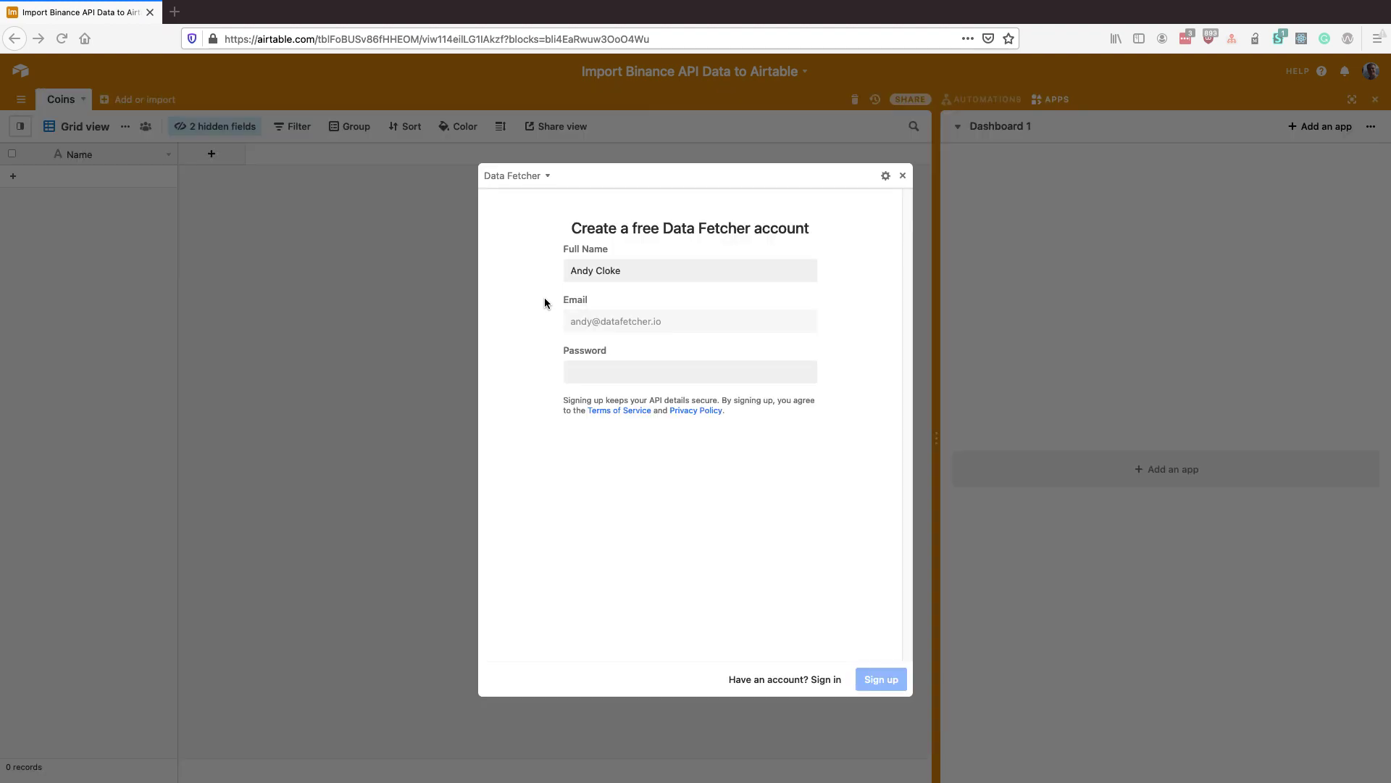
Sign in to Data Fetcher with the saved login, declining to save it in the browser.
{"action": "left_click", "coordinate": [787, 680]}
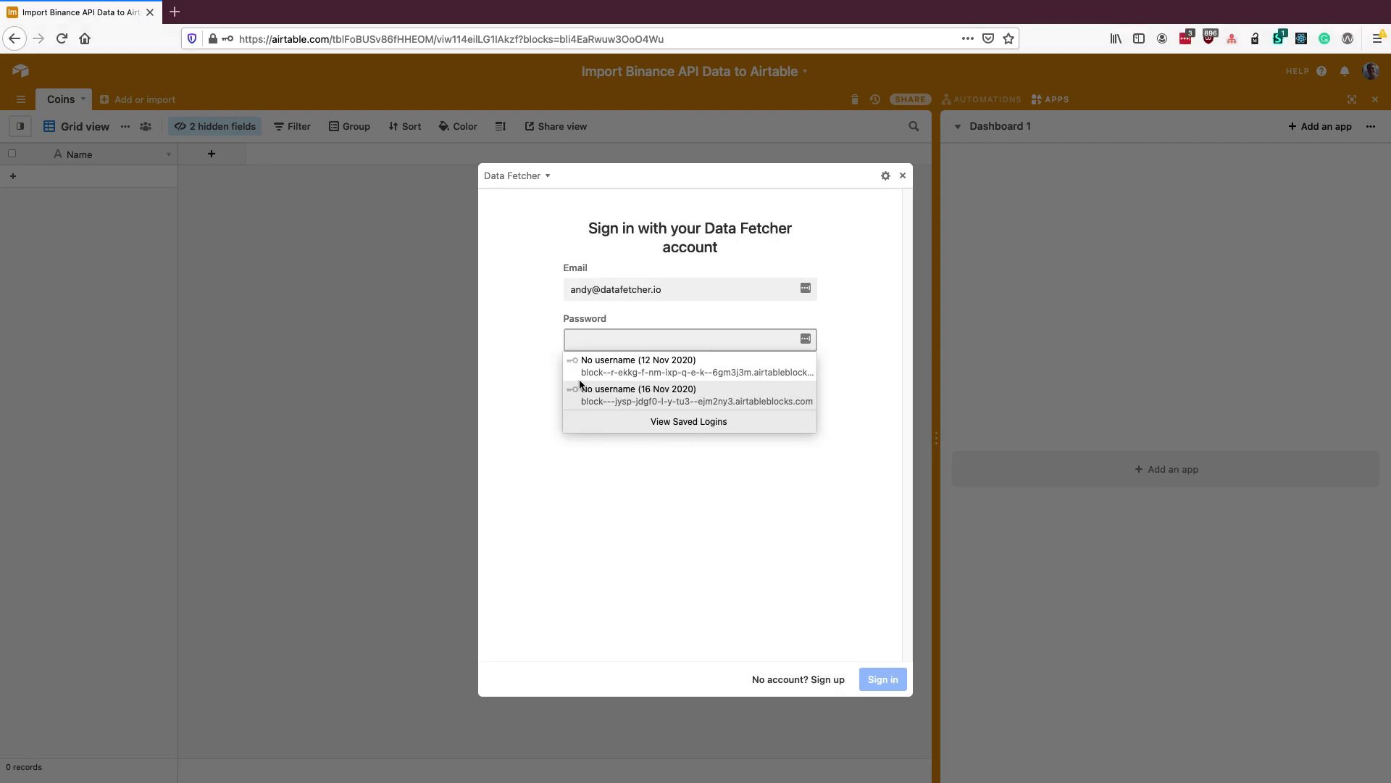
{"action": "key", "text": "Tab"}
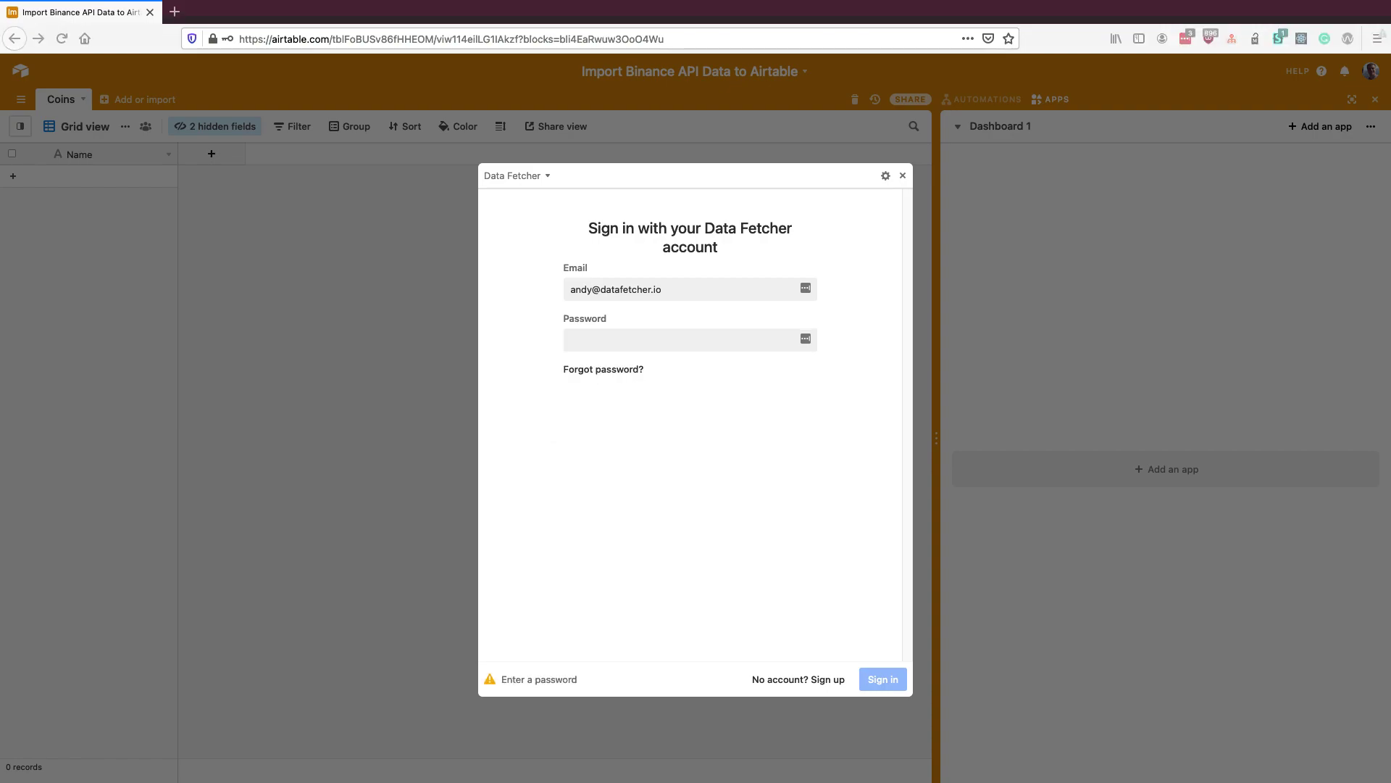
{"action": "left_click", "coordinate": [659, 340]}
{"action": "left_click", "coordinate": [681, 371]}
{"action": "left_click", "coordinate": [883, 679]}
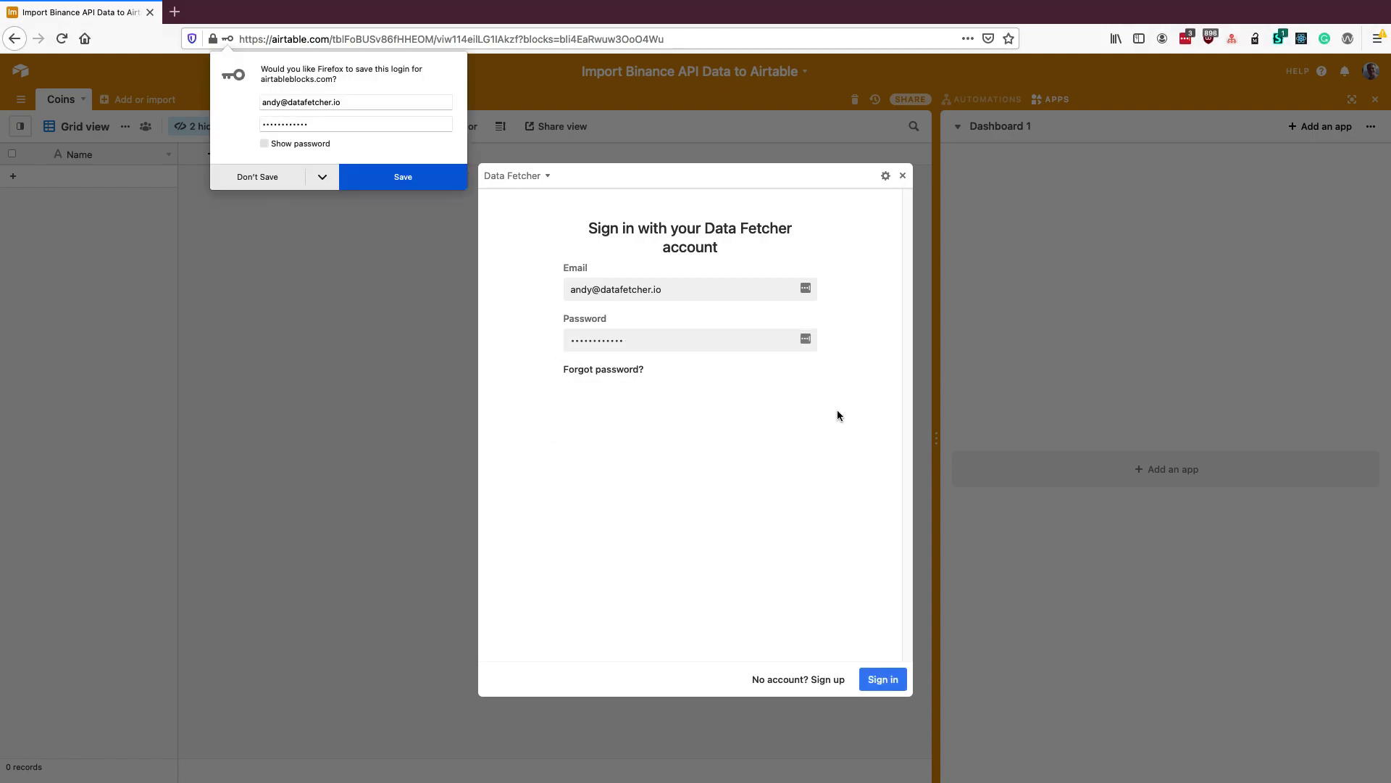
Make the personal Data Fetcher account active and collapse the app into the dashboard.
{"action": "left_click", "coordinate": [261, 177]}
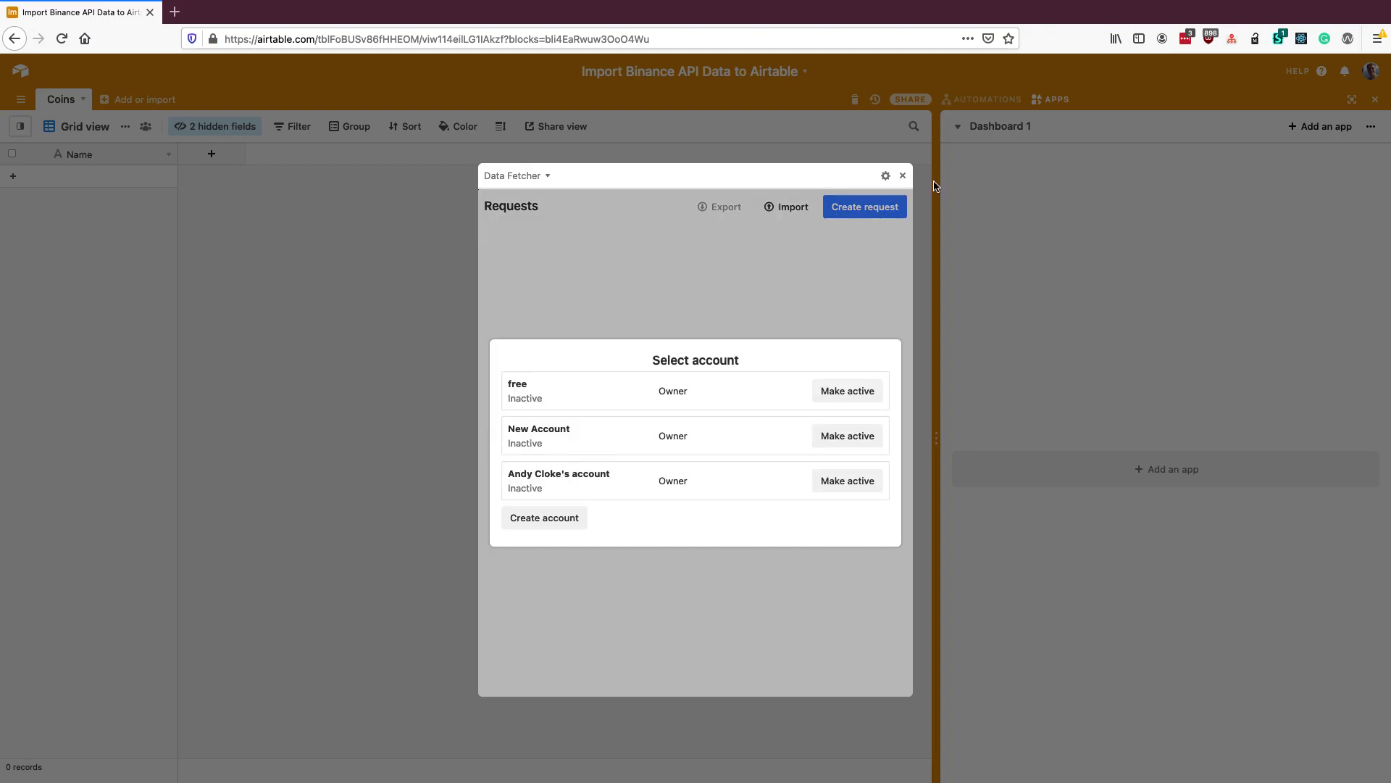
{"action": "left_click", "coordinate": [862, 481]}
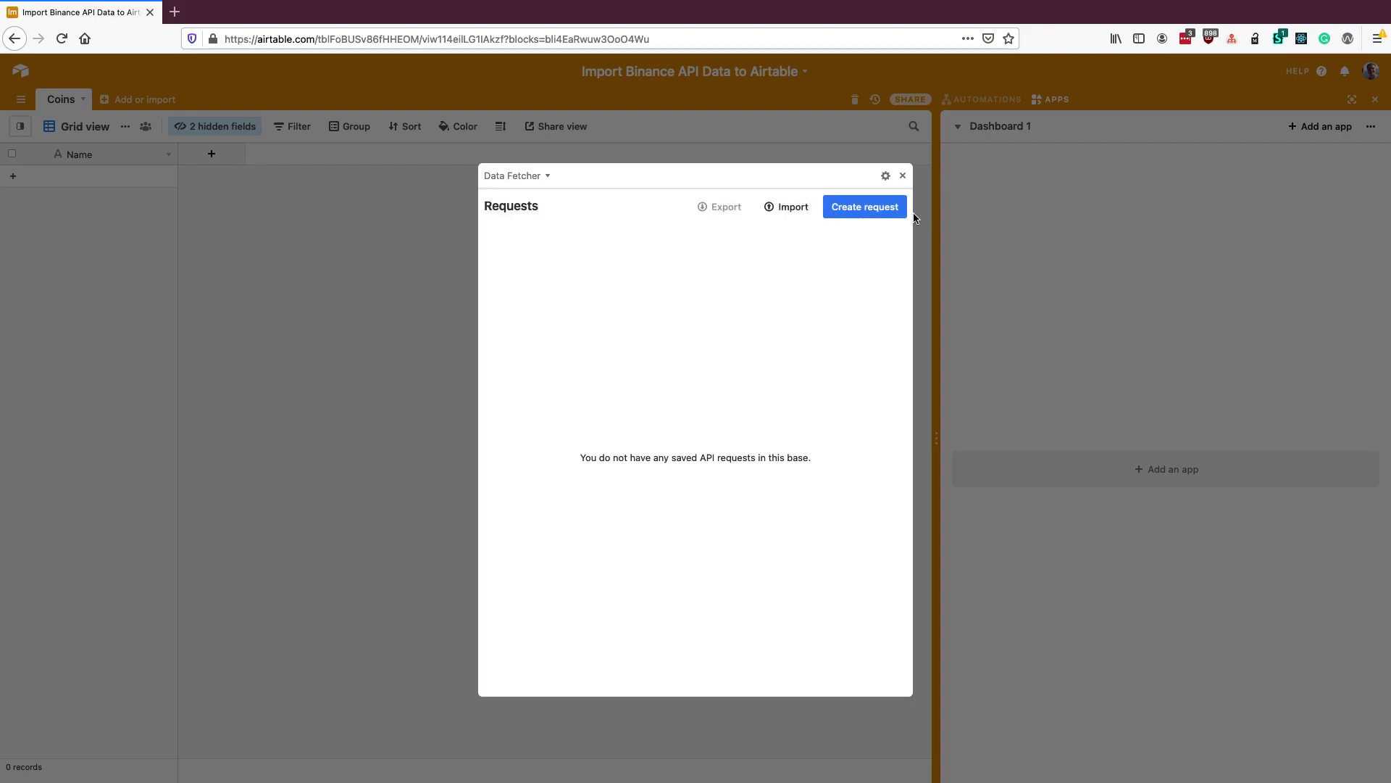
{"action": "left_click", "coordinate": [902, 176]}
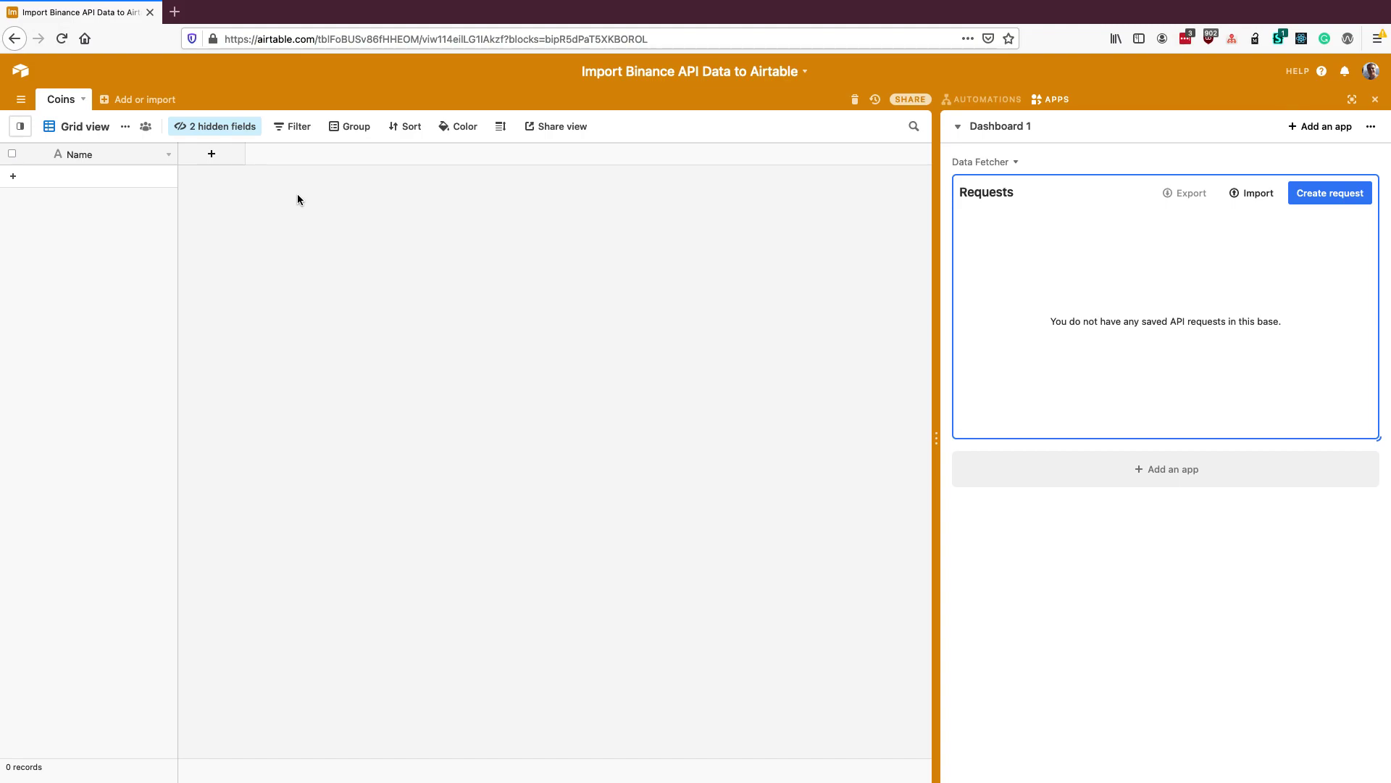
Rename the Coins table's Name field to Symbol.
{"action": "left_click", "coordinate": [168, 155]}
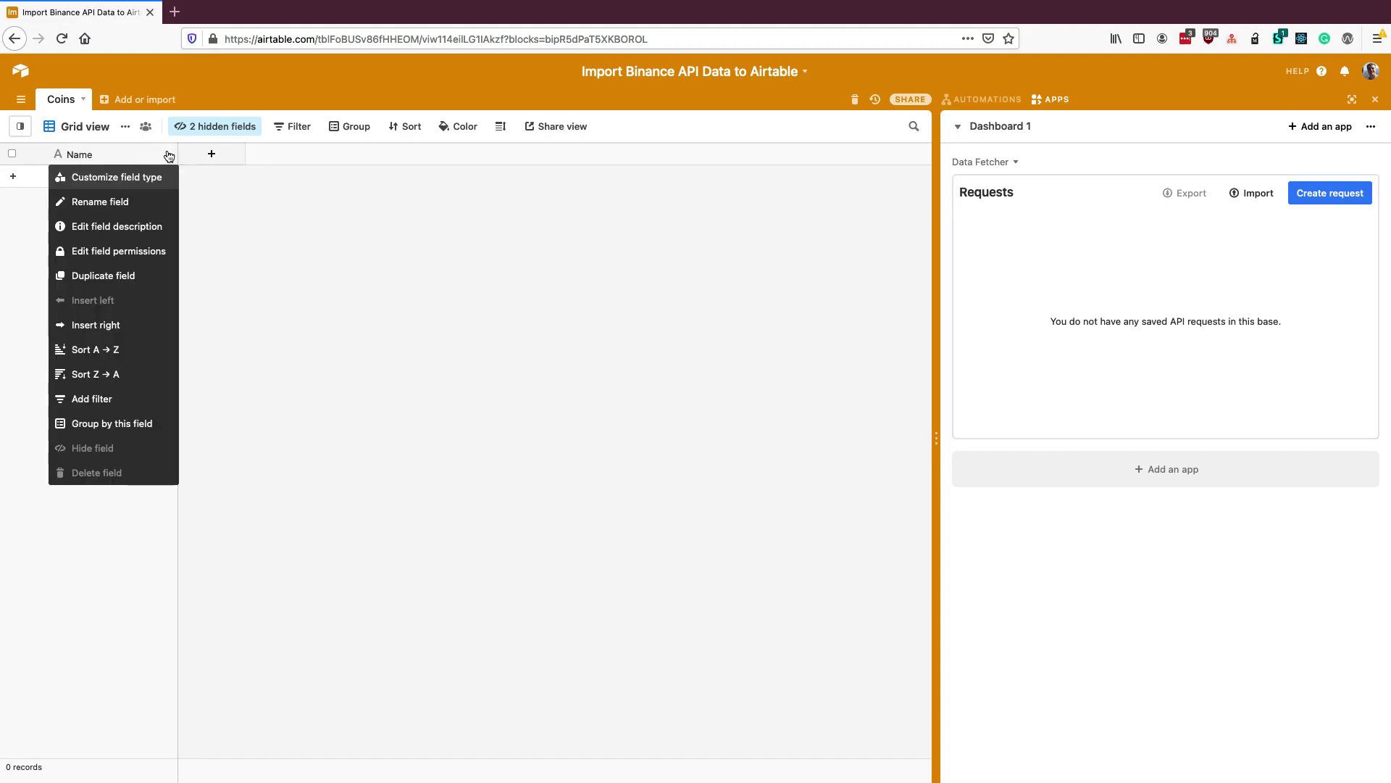
{"action": "left_click", "coordinate": [148, 188]}
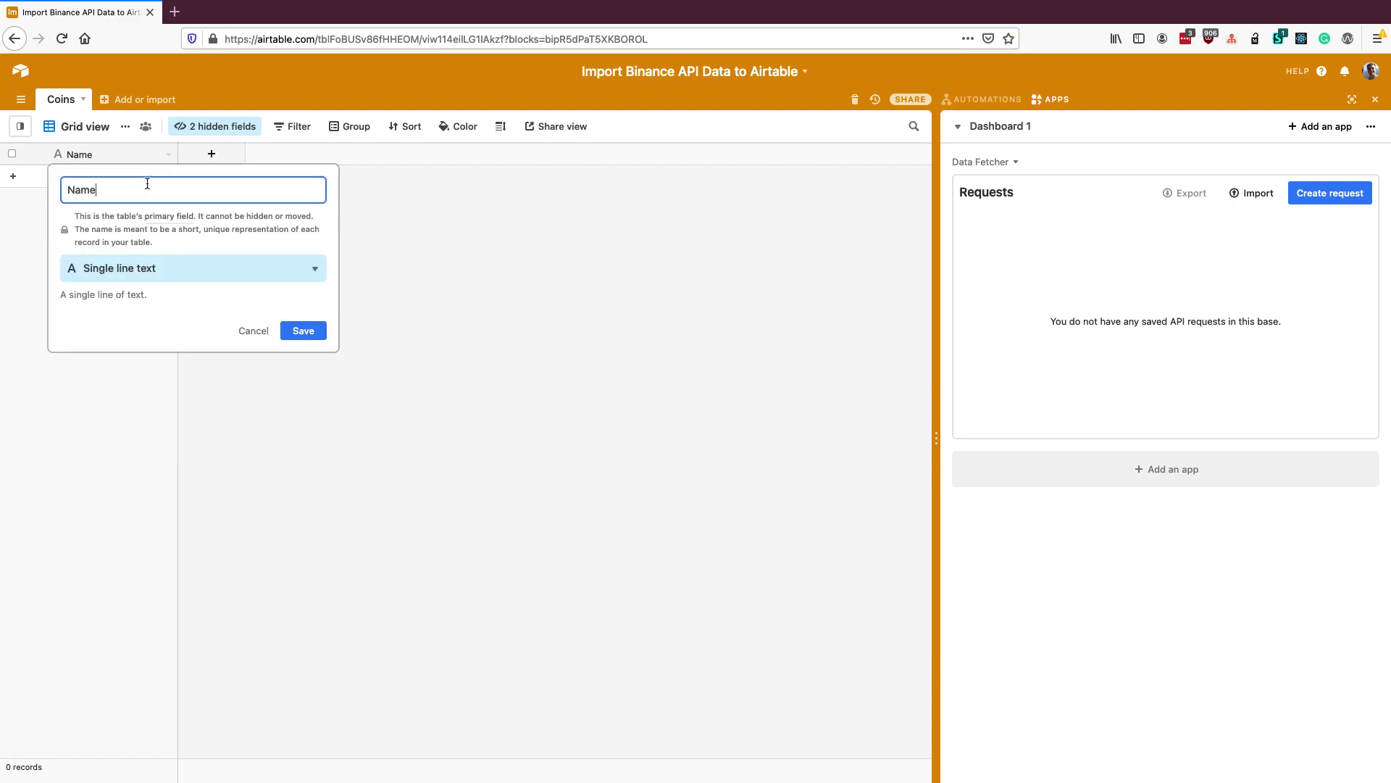
{"action": "key", "text": "ctrl+a"}
{"action": "type", "text": "Symbol"}
{"action": "left_click", "coordinate": [303, 334]}
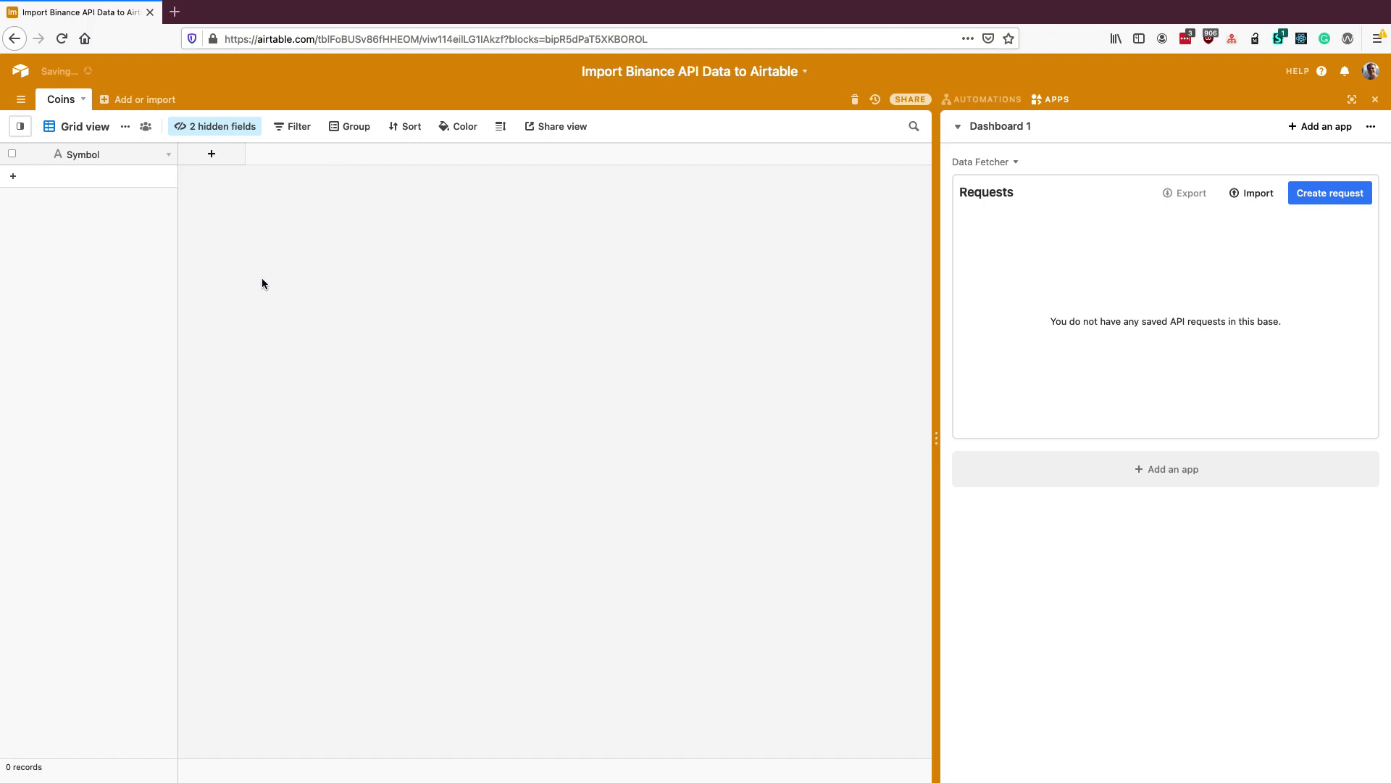
Add three records to Coins: BTC, ETH and BNB.
{"action": "left_click", "coordinate": [107, 178]}
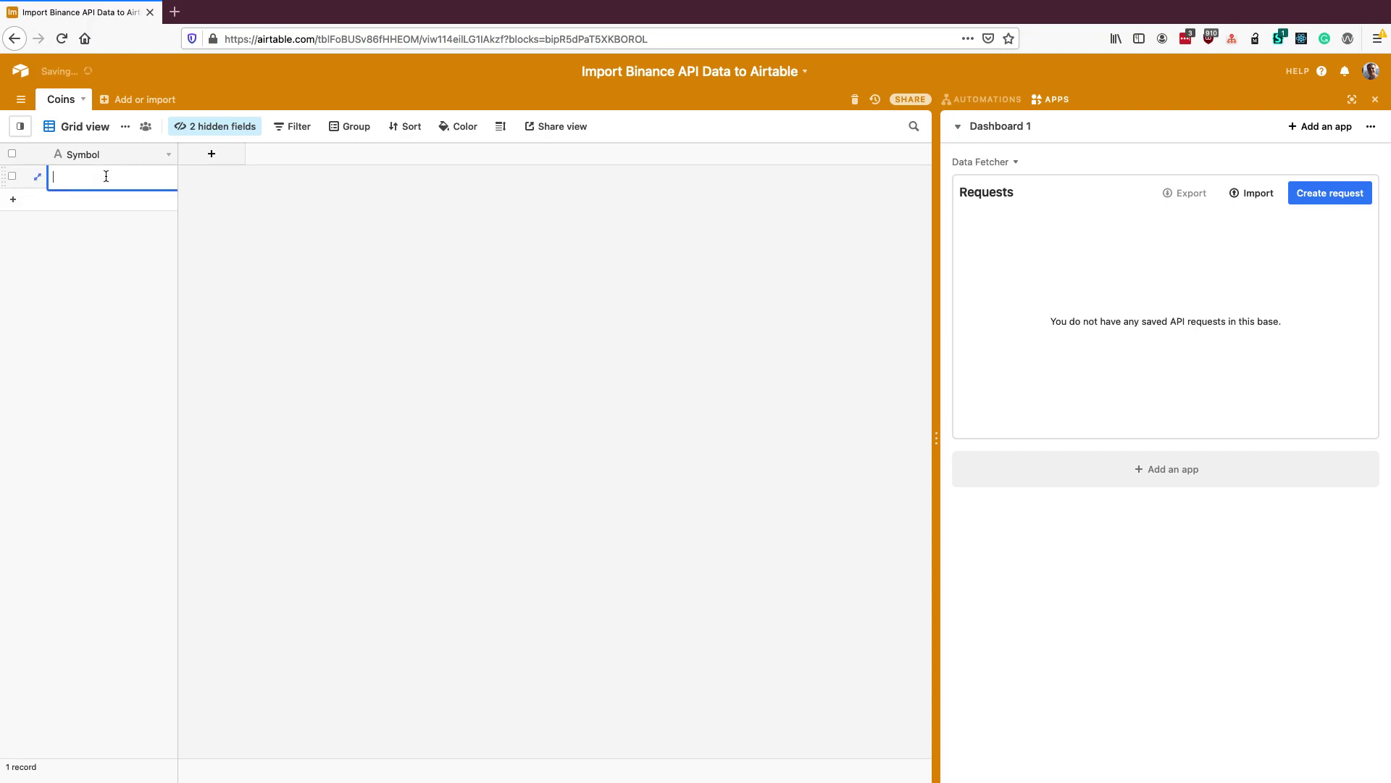
{"action": "type", "text": "BTC"}
{"action": "left_click", "coordinate": [95, 209]}
{"action": "type", "text": "ETH"}
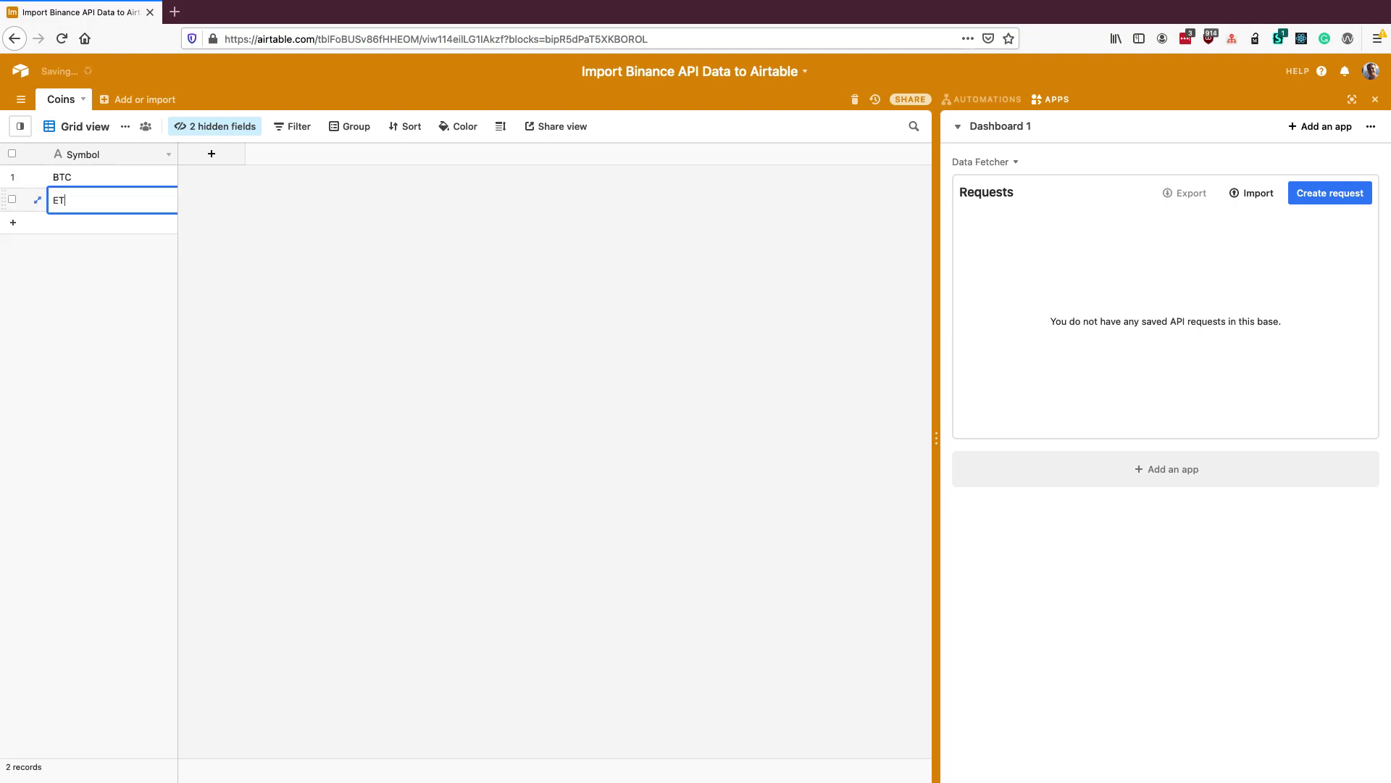
{"action": "left_click", "coordinate": [109, 229]}
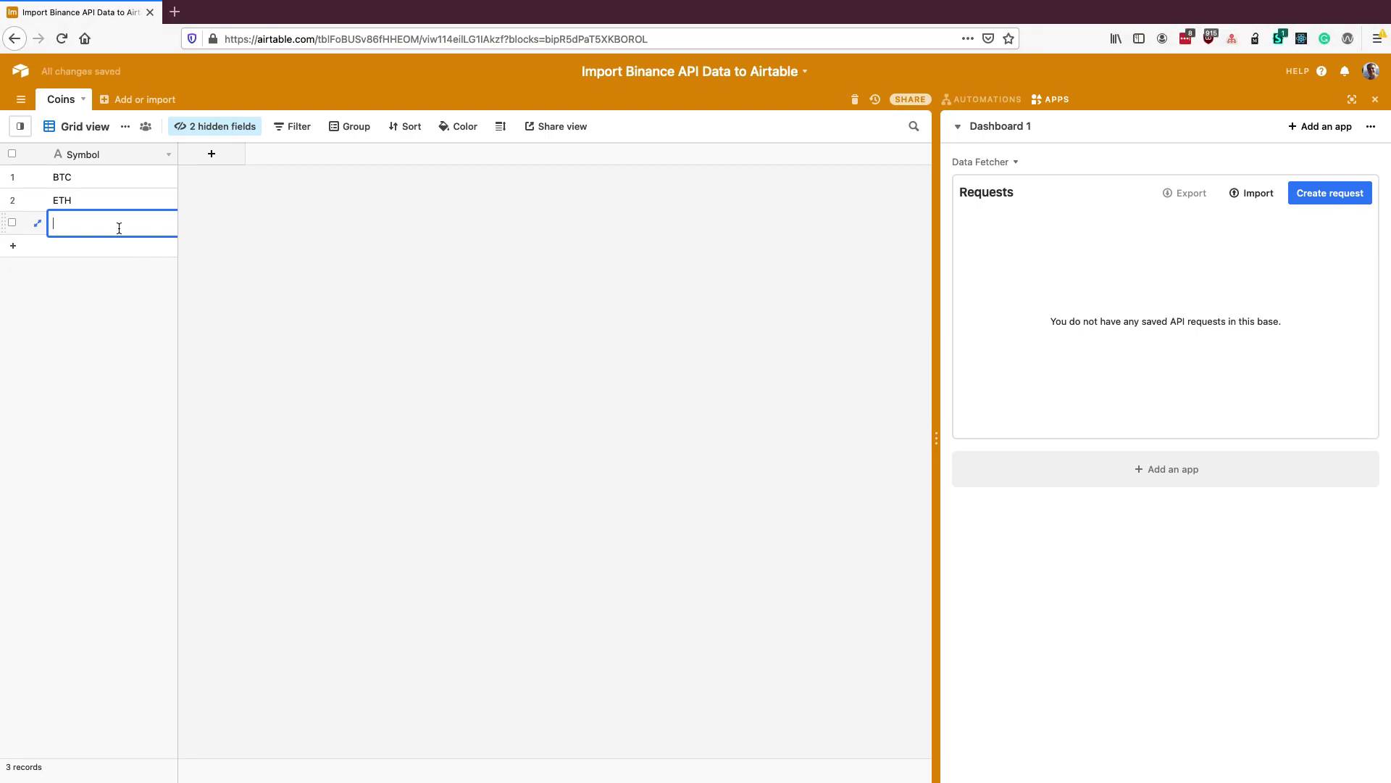
{"action": "type", "text": "BNB"}
Create a new Data Fetcher request named 'Fetch Binance Data'.
{"action": "left_click", "coordinate": [1358, 166]}
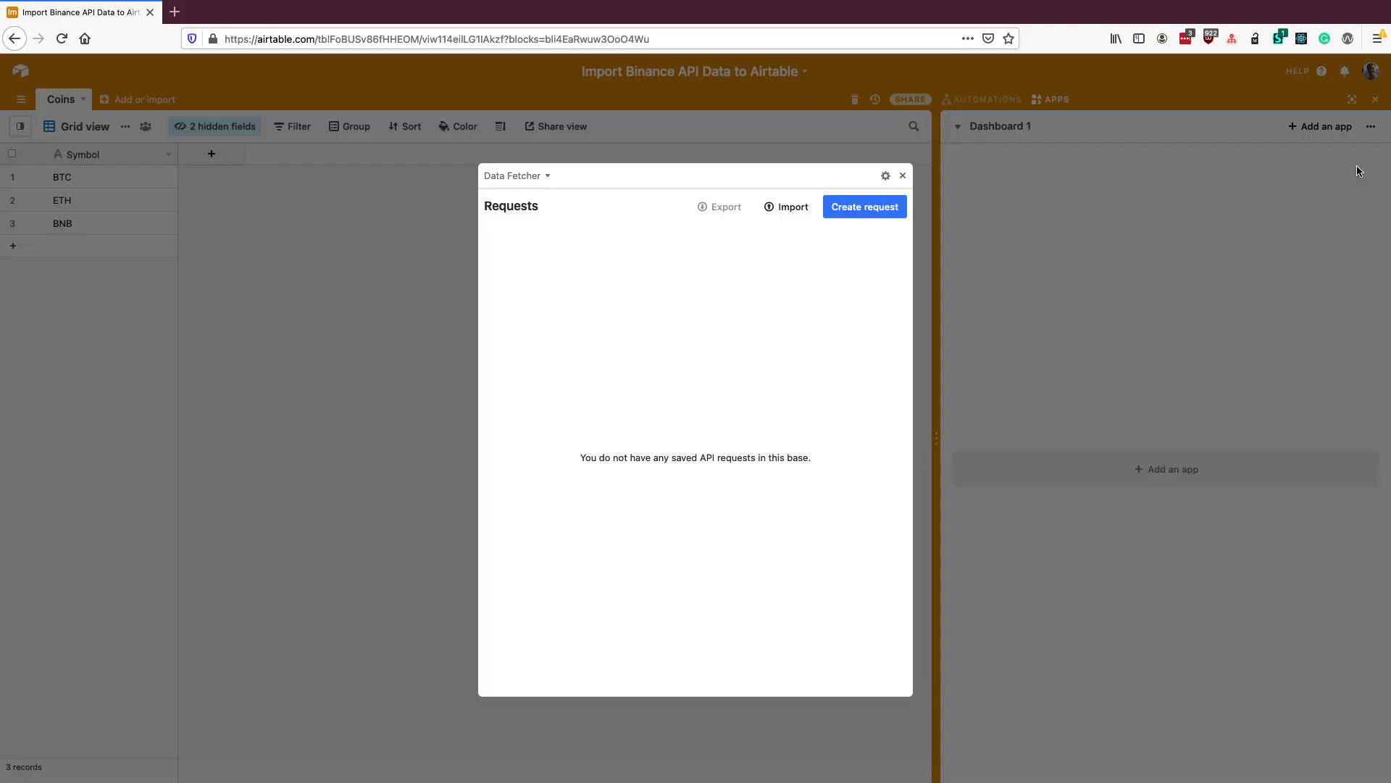
{"action": "left_click", "coordinate": [885, 208]}
{"action": "left_click", "coordinate": [615, 250]}
{"action": "triple_click", "coordinate": [613, 250]}
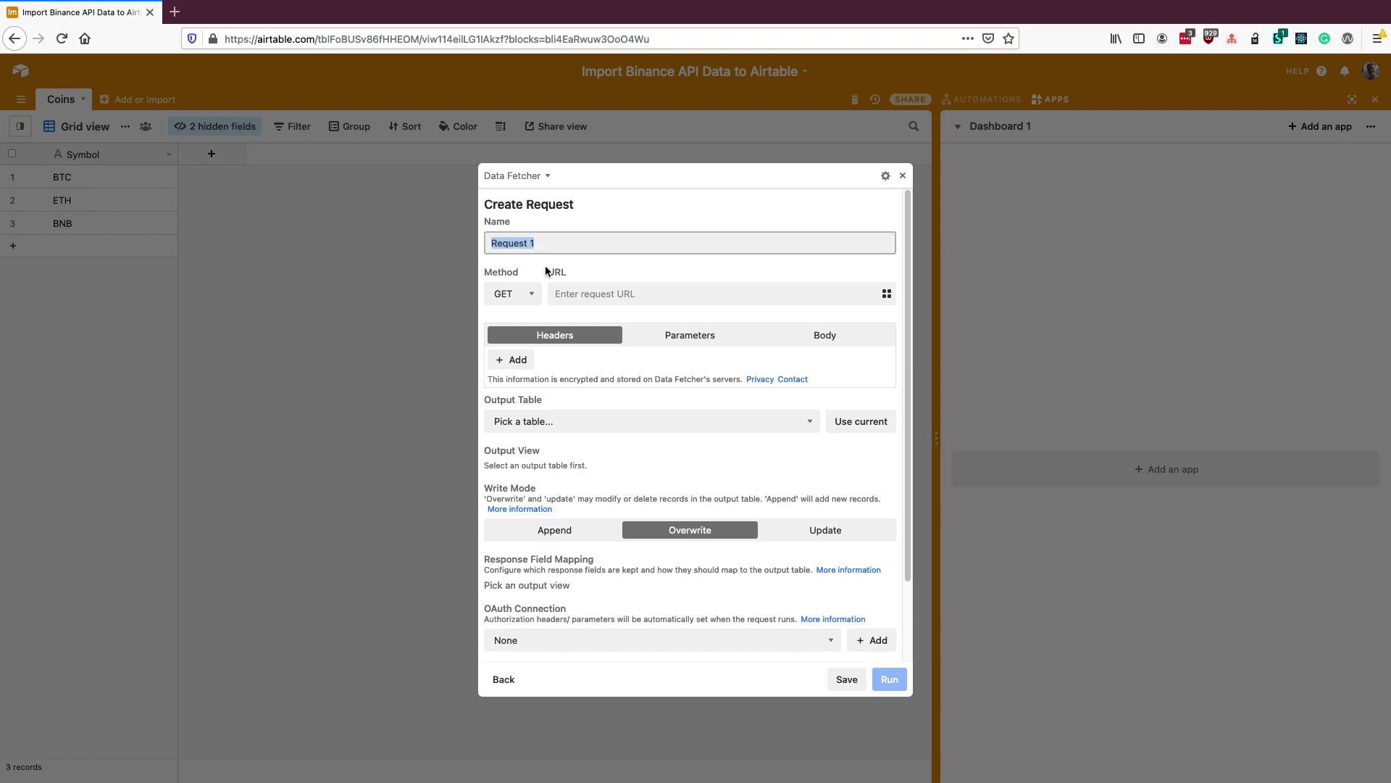
{"action": "type", "text": "Fetch"}
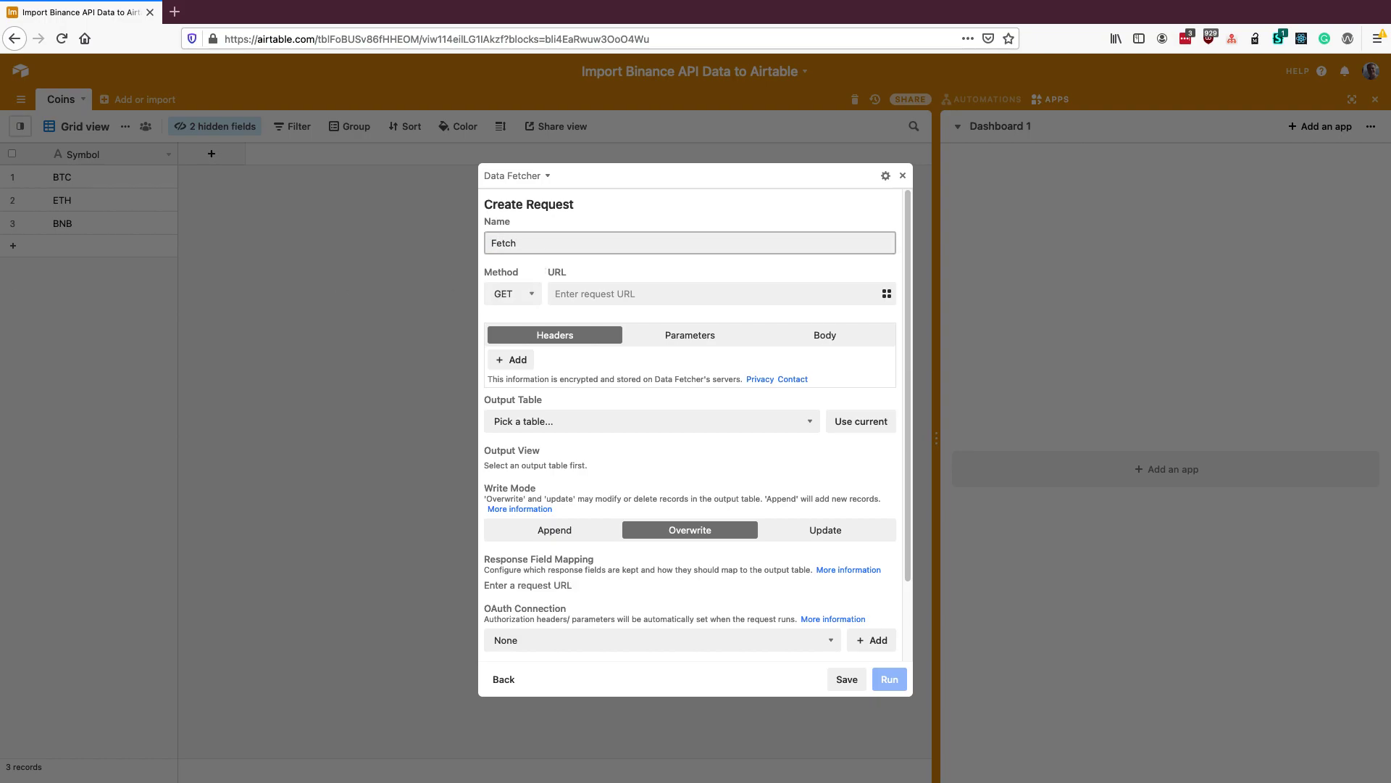
{"action": "type", "text": " Binance Data"}
{"action": "key", "text": "Tab"}
{"action": "left_click", "coordinate": [582, 294]}
{"action": "type", "text": "https://api3.binance.com/api/v3/ticker/24hr"}
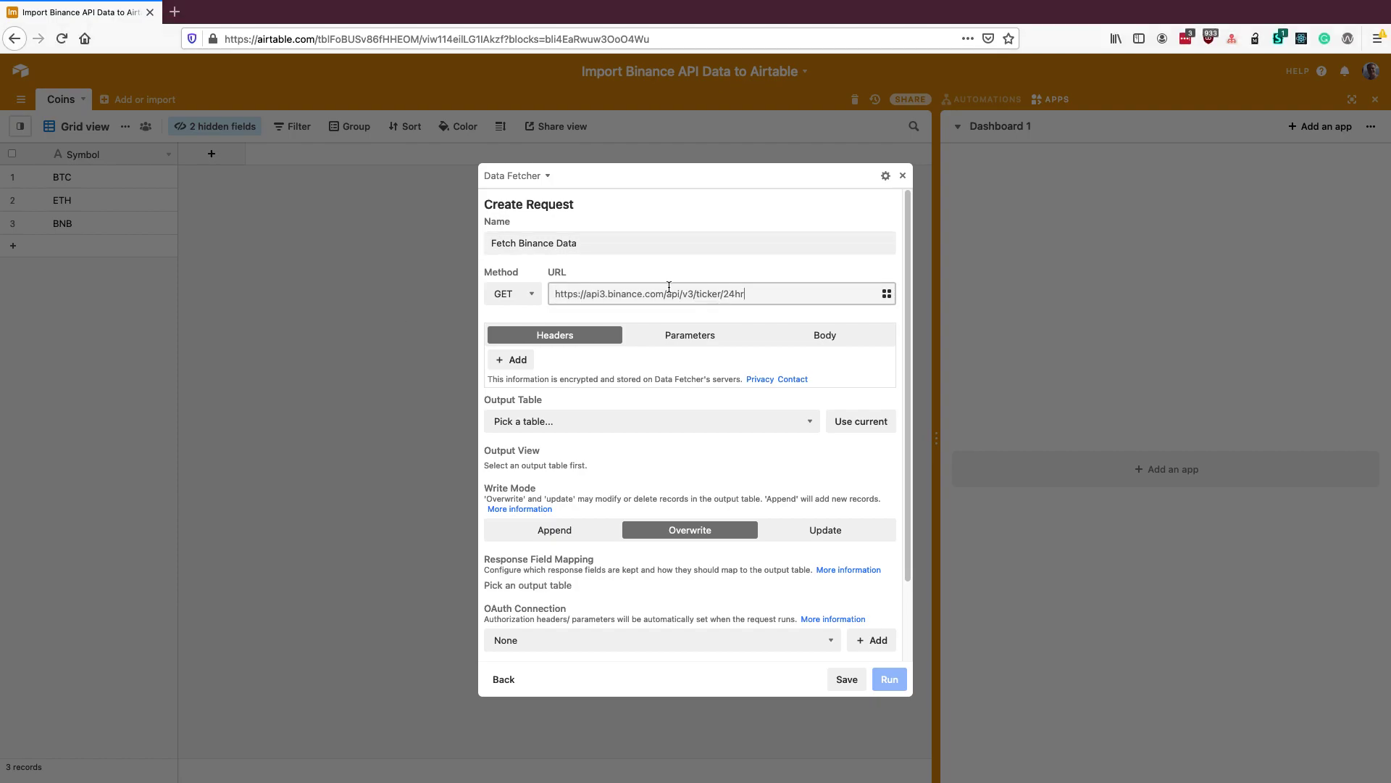
{"action": "left_click_drag", "start_coordinate": [555, 293], "coordinate": [761, 296]}
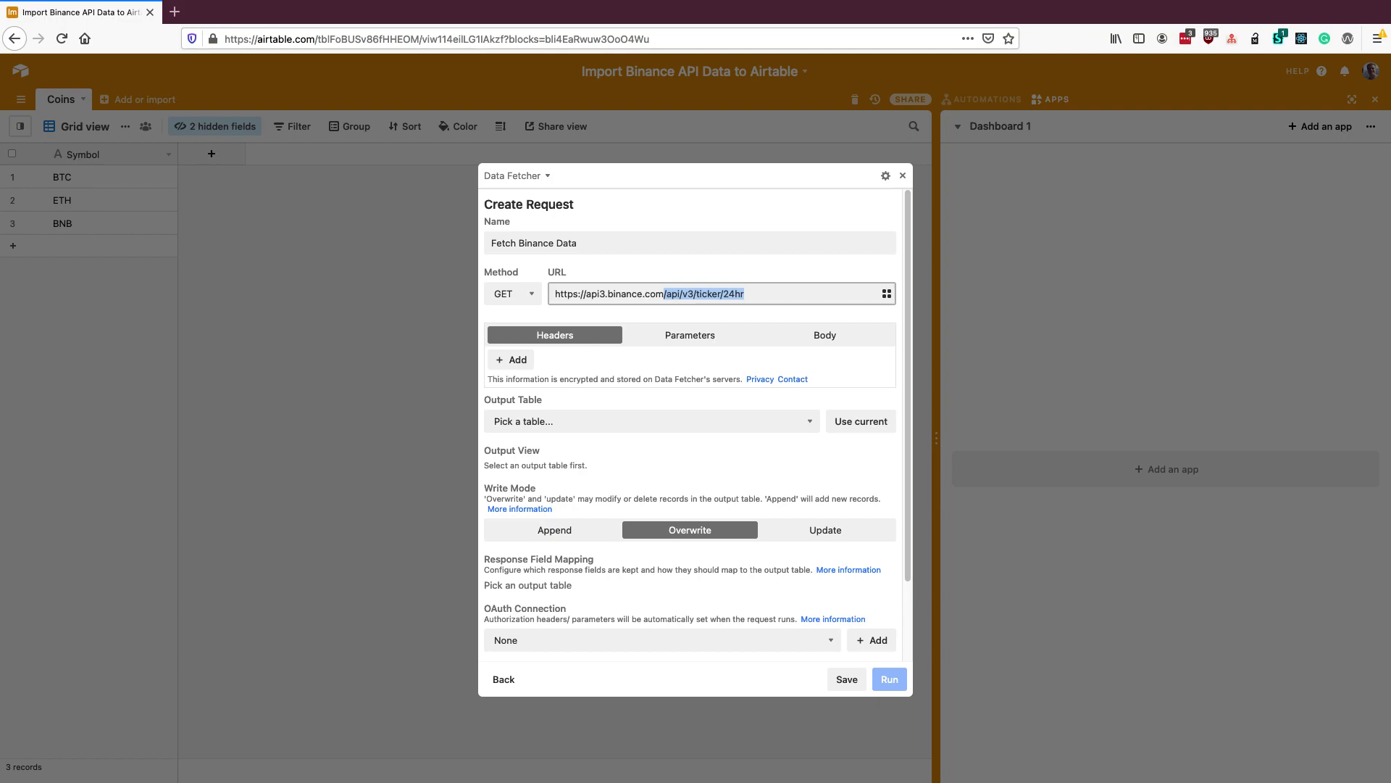
Add a 'symbol' query parameter with the value ***Coins*Symbol***USDT.
{"action": "left_click", "coordinate": [711, 334]}
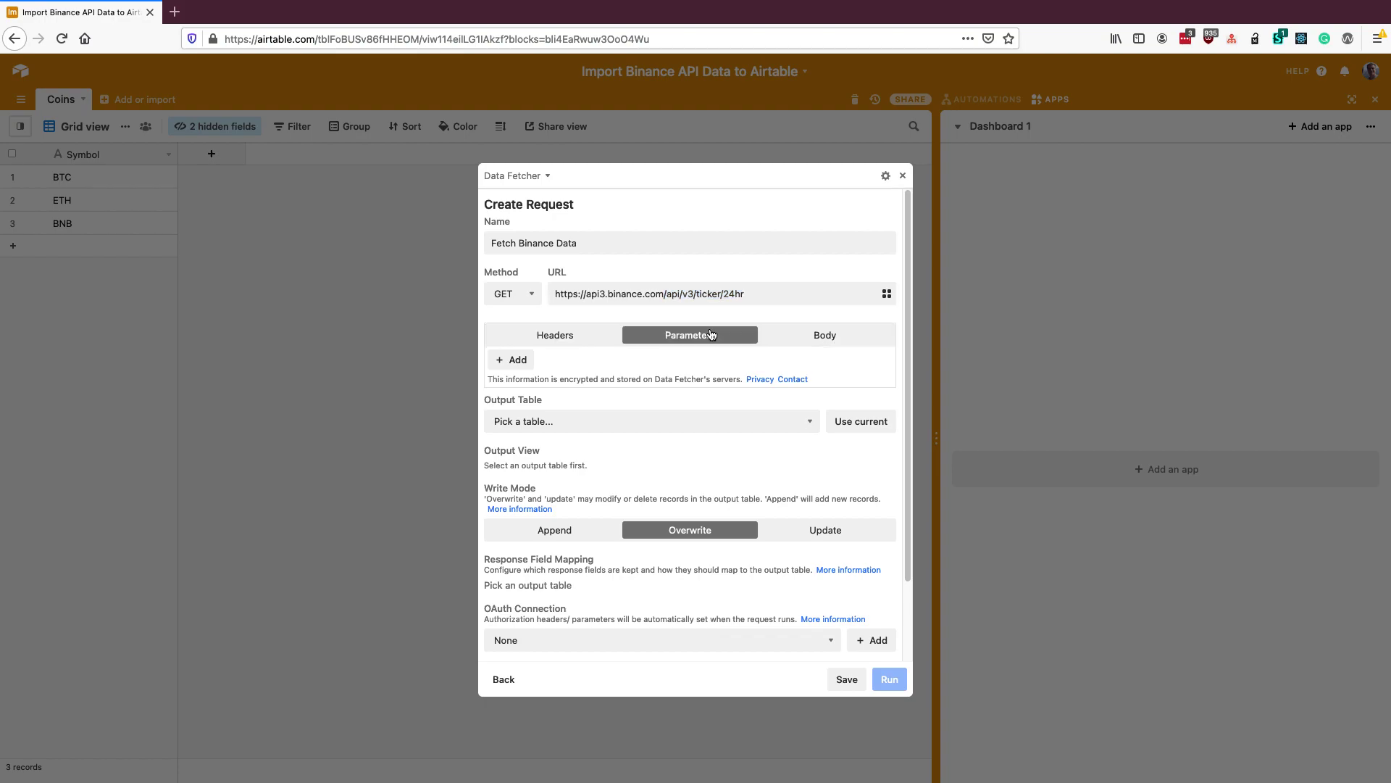
{"action": "left_click", "coordinate": [523, 359]}
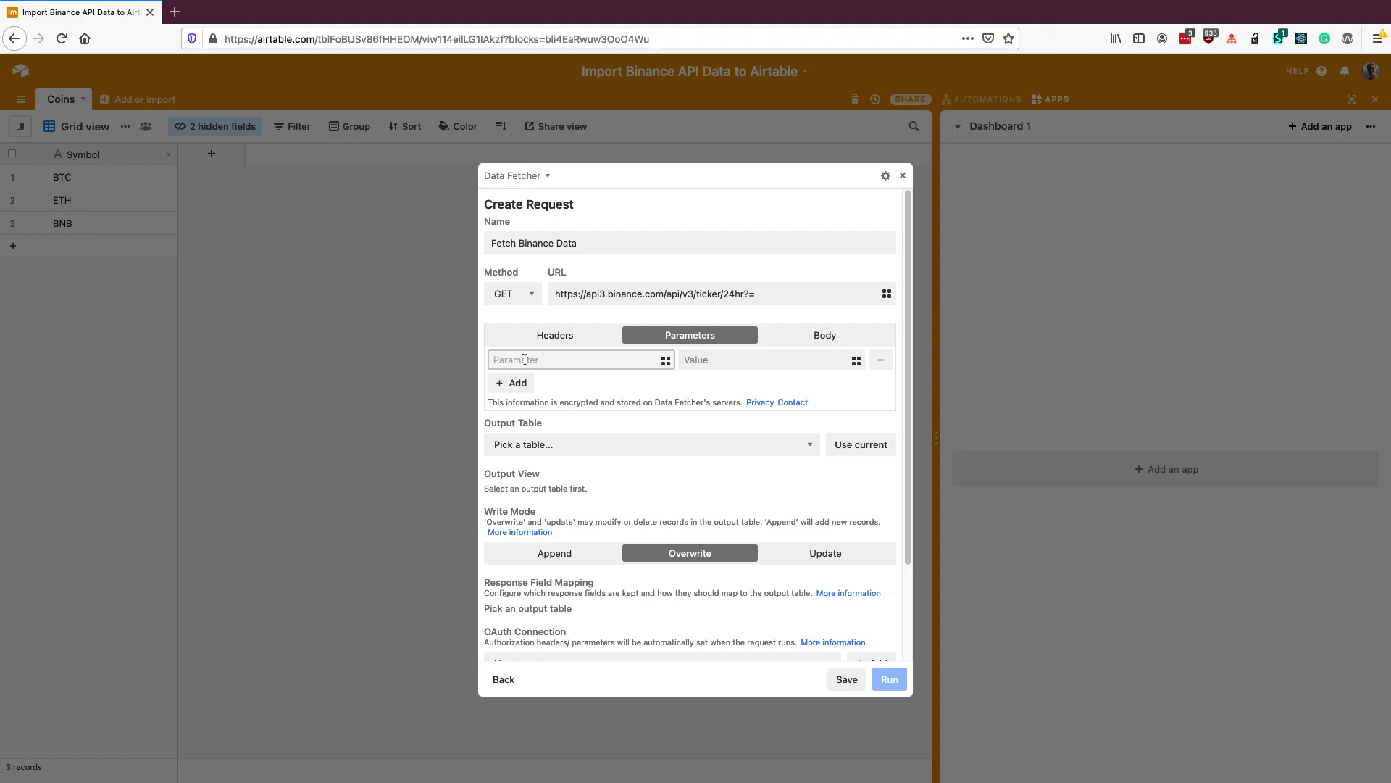
{"action": "type", "text": "symbol"}
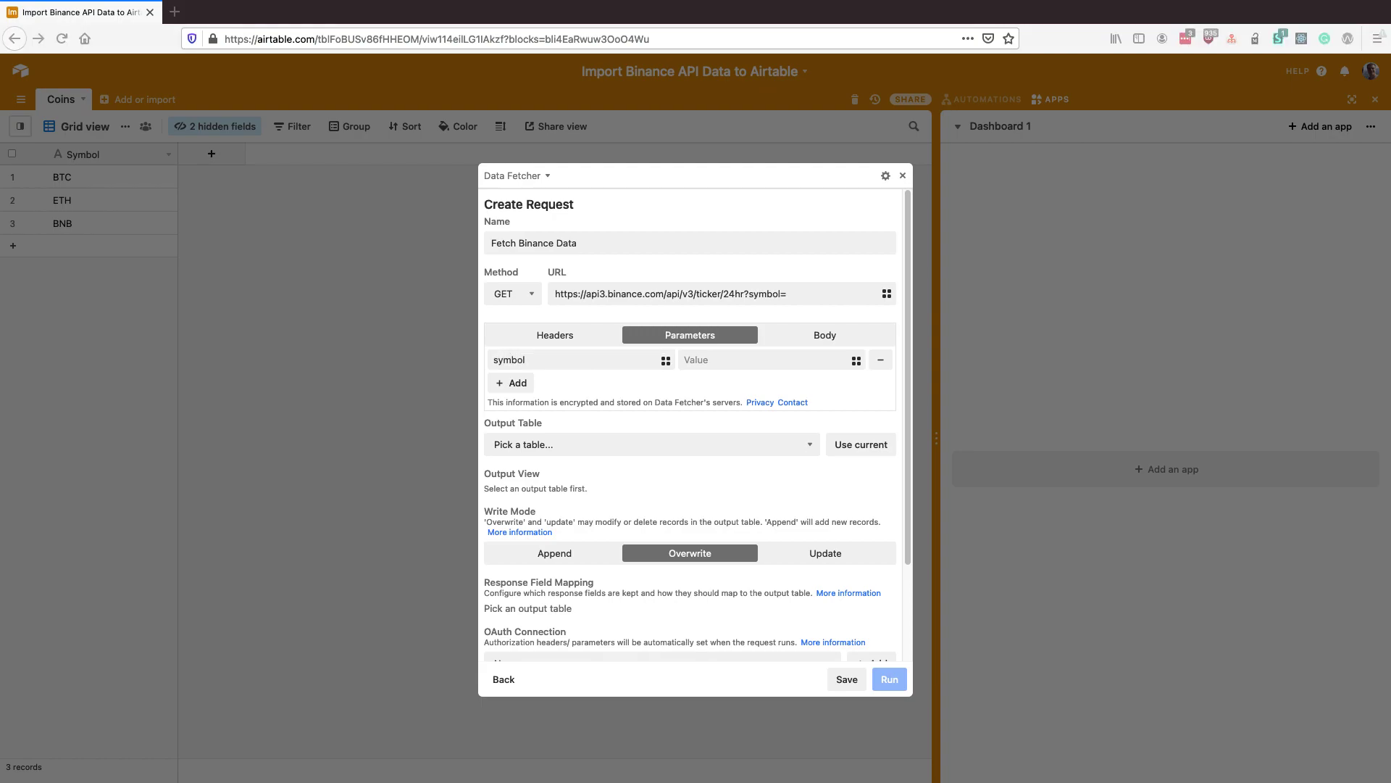
{"action": "left_click", "coordinate": [764, 359]}
{"action": "type", "text": "***Coins*Symbol***USDT"}
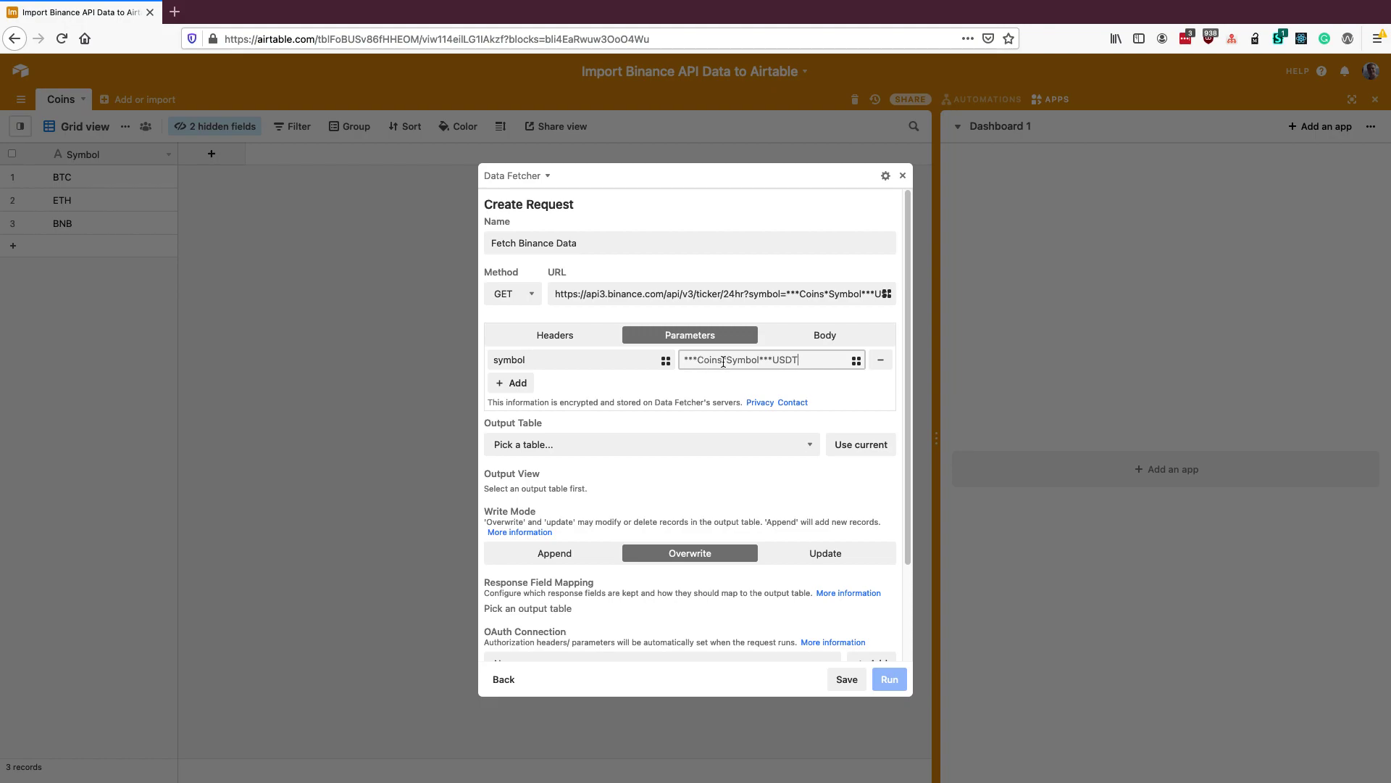
{"action": "left_click", "coordinate": [773, 360]}
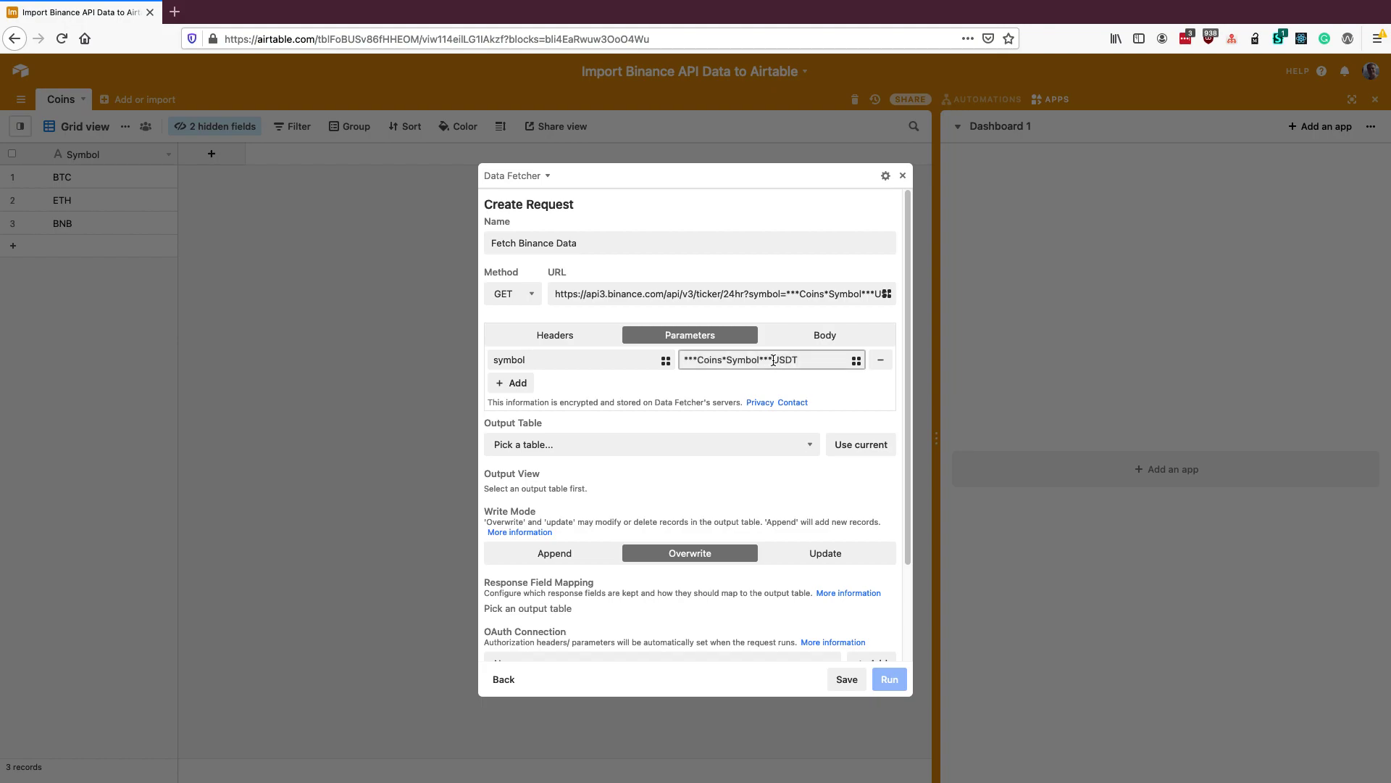
{"action": "left_click_drag", "start_coordinate": [773, 360], "coordinate": [797, 361]}
{"action": "left_click", "coordinate": [801, 360]}
Send the request's output to the current Coins table and its Grid view.
{"action": "scroll", "coordinate": [771, 363], "scroll_direction": "down", "scroll_amount": 3}
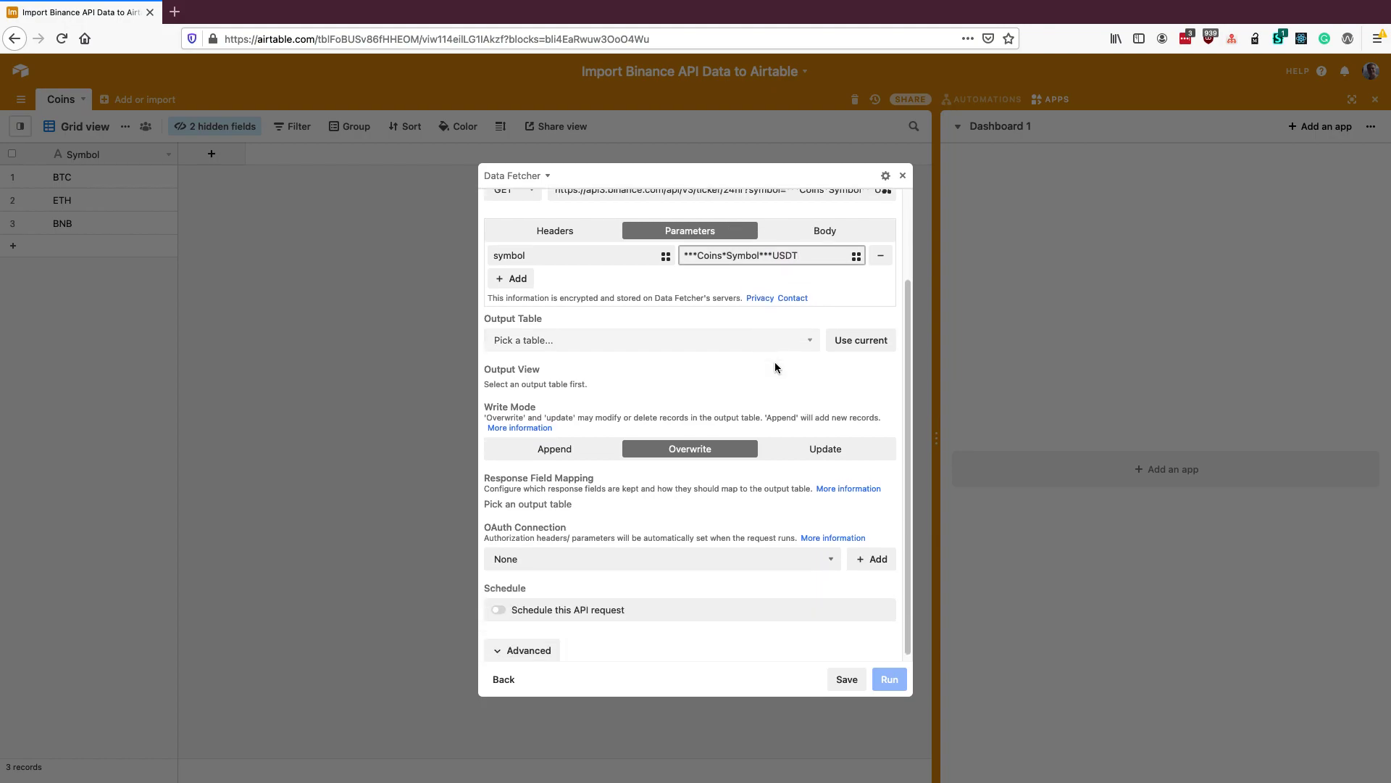
{"action": "left_click", "coordinate": [874, 346]}
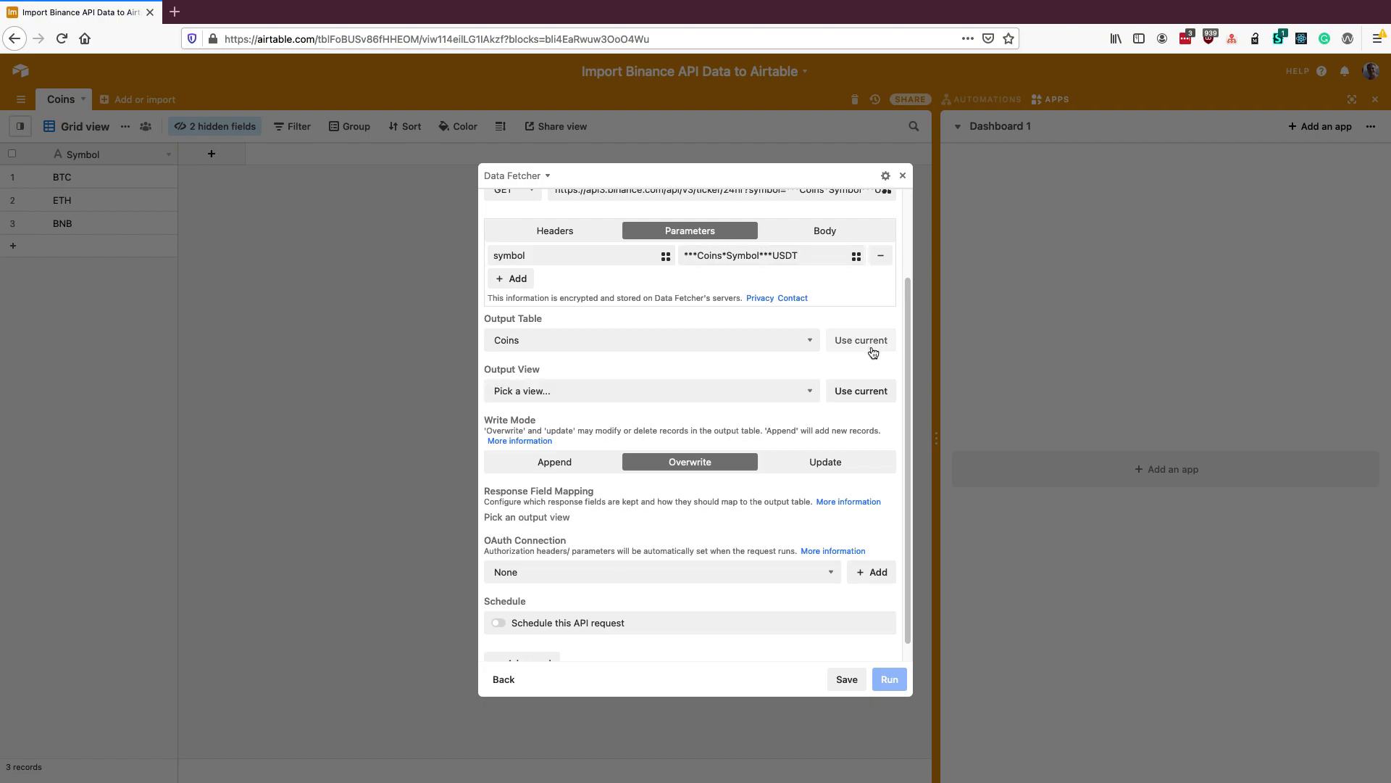
{"action": "left_click", "coordinate": [866, 391]}
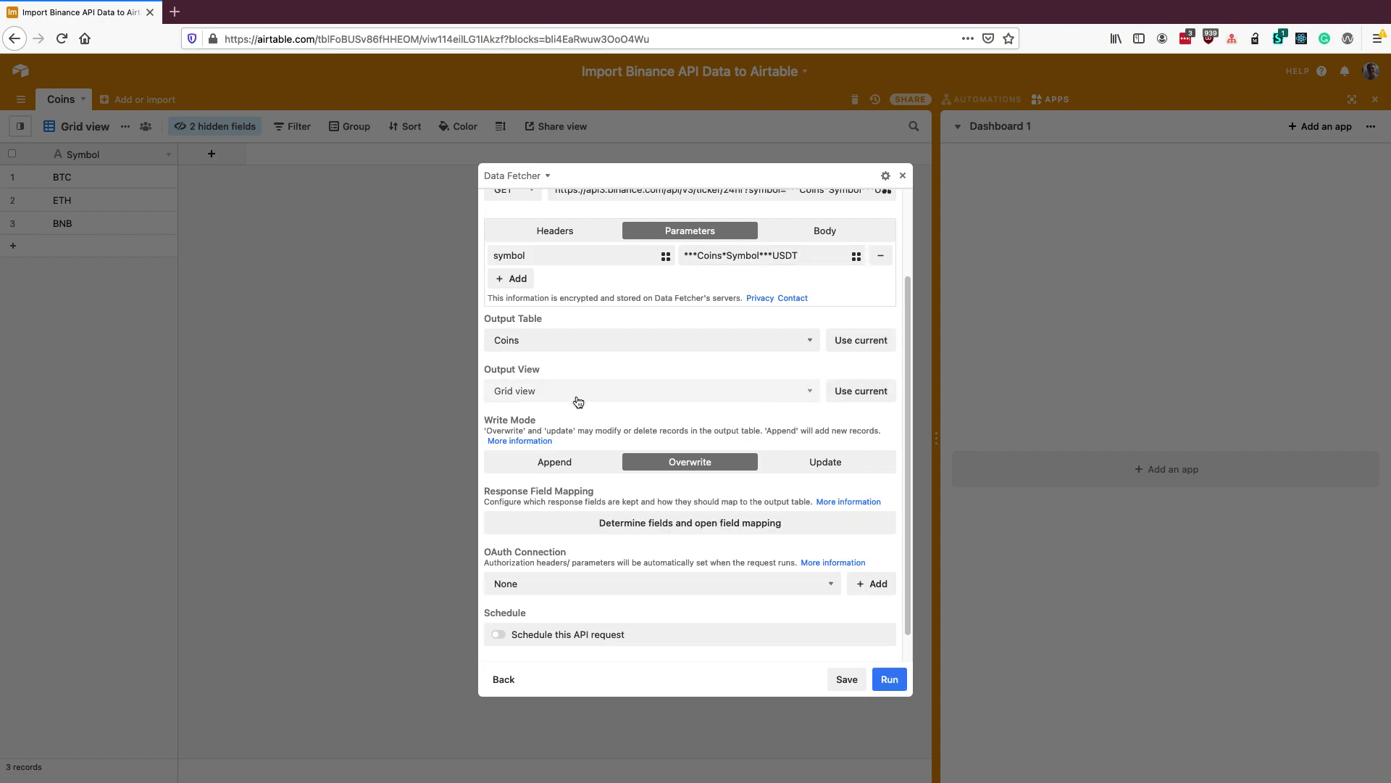
Under Advanced, run the request once per record in Coins' Grid view, and start the run.
{"action": "scroll", "coordinate": [600, 360], "scroll_direction": "down", "scroll_amount": 1}
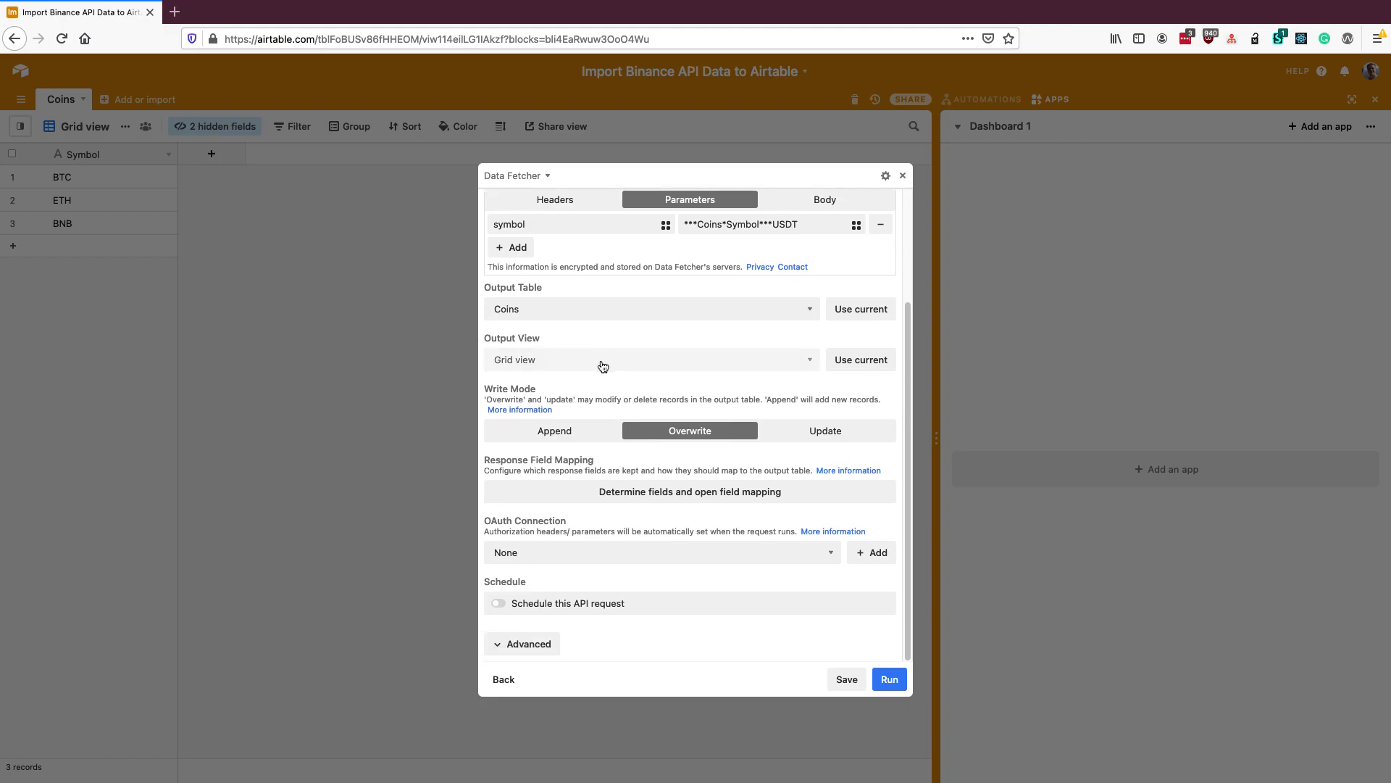
{"action": "left_click", "coordinate": [529, 644]}
{"action": "scroll", "coordinate": [582, 533], "scroll_direction": "down", "scroll_amount": 5}
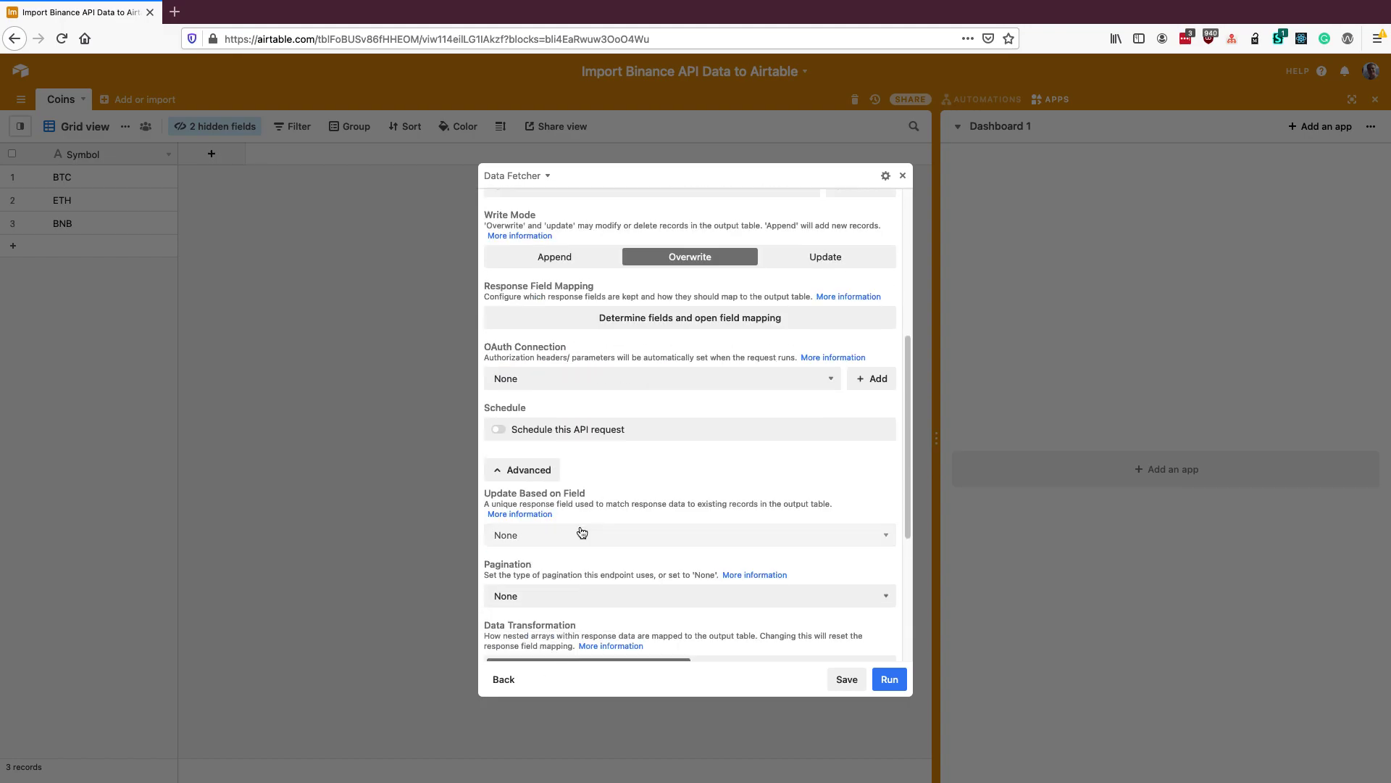
{"action": "scroll", "coordinate": [609, 500], "scroll_direction": "down", "scroll_amount": 5}
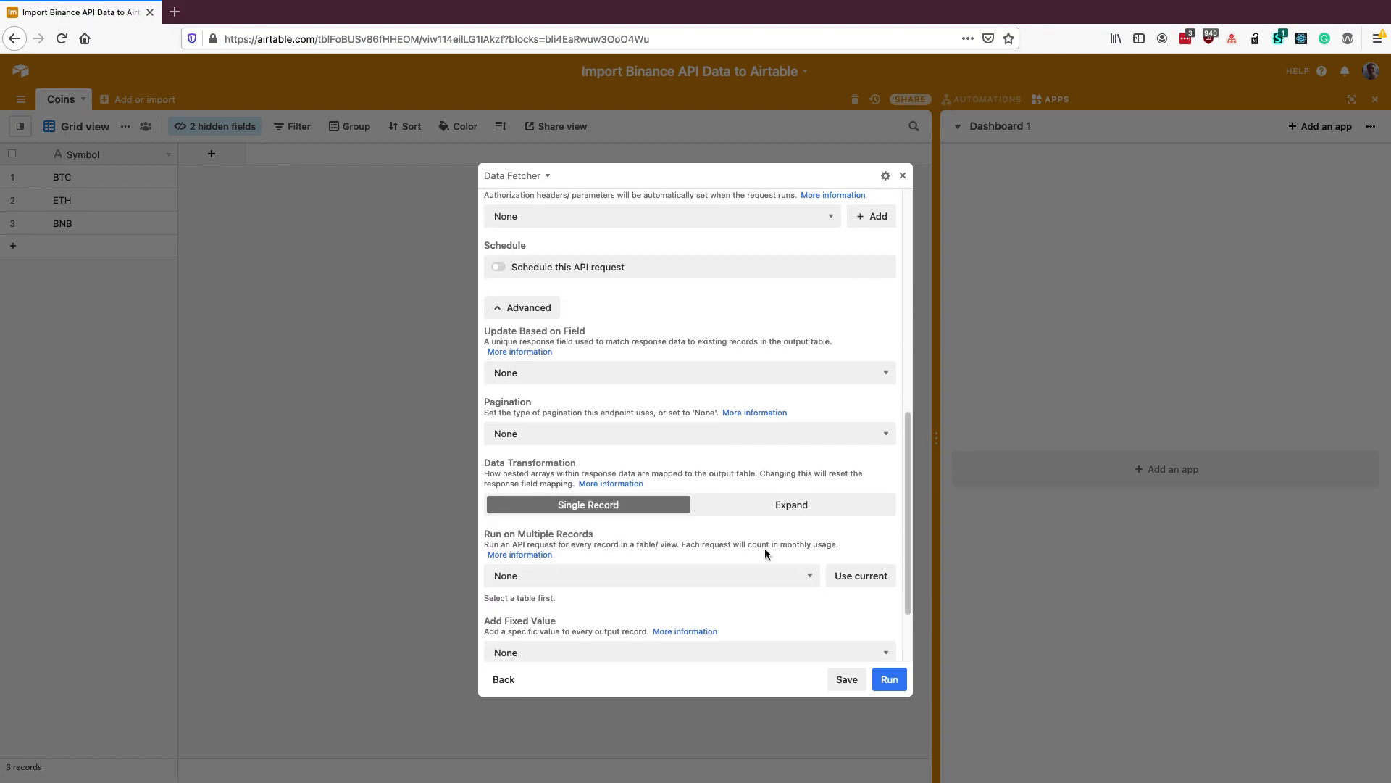
{"action": "left_click", "coordinate": [846, 580]}
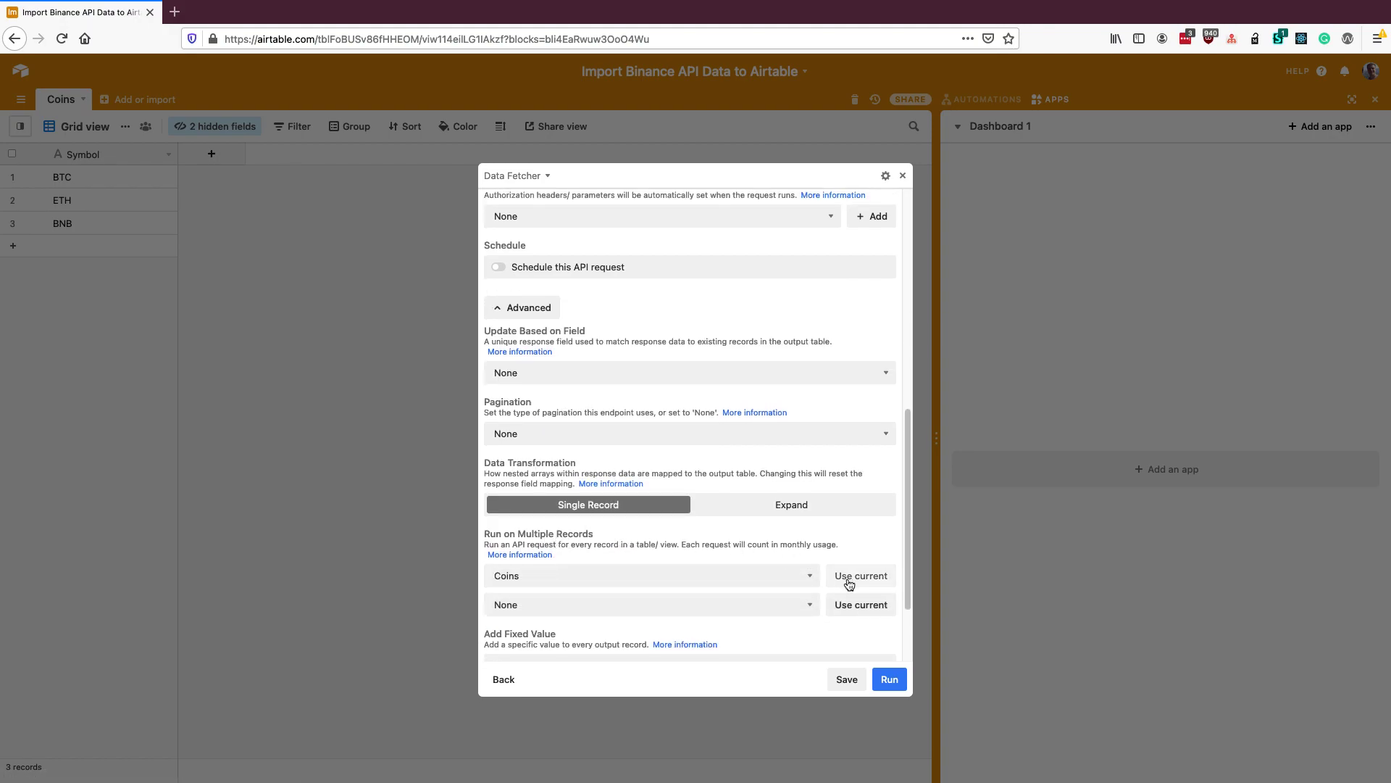
{"action": "left_click", "coordinate": [854, 611]}
{"action": "scroll", "coordinate": [844, 568], "scroll_direction": "down", "scroll_amount": 1}
{"action": "scroll", "coordinate": [844, 569], "scroll_direction": "down", "scroll_amount": 2}
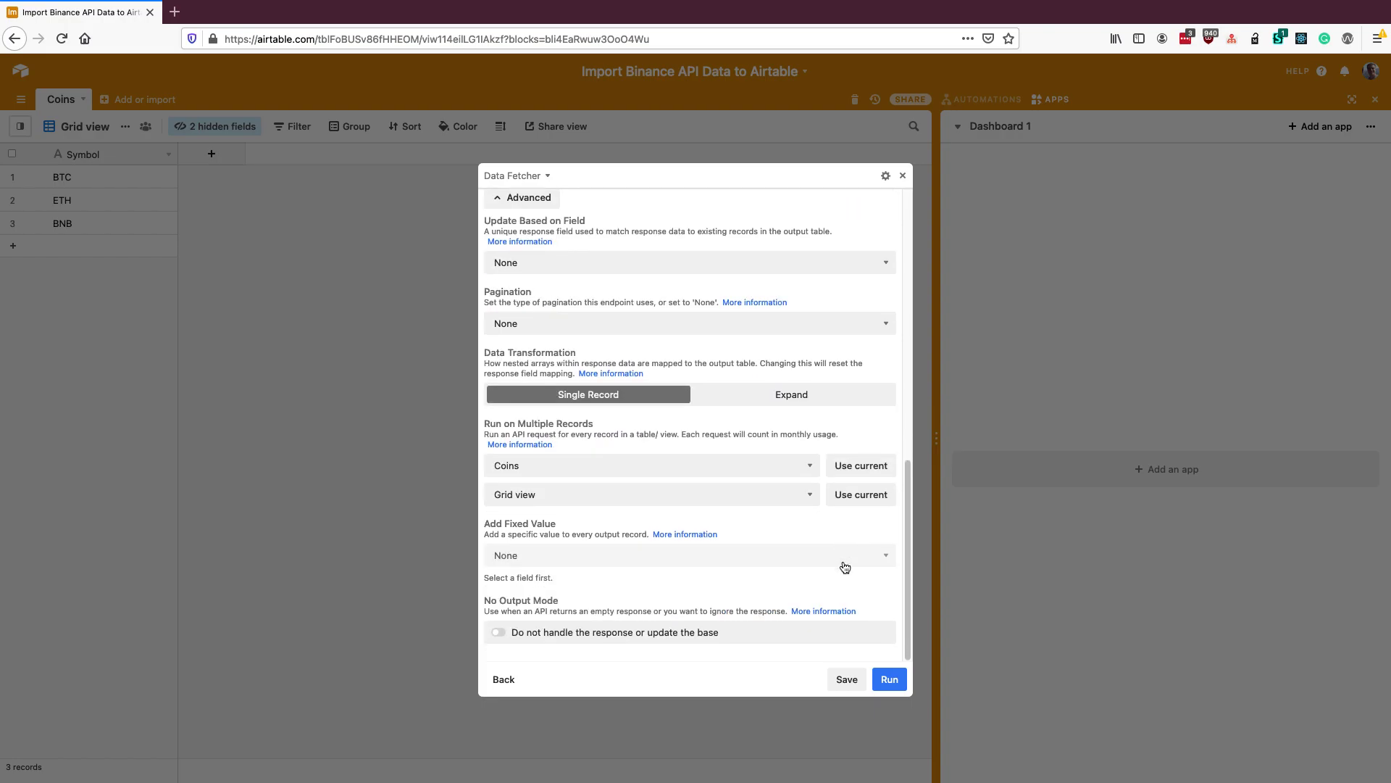
{"action": "left_click", "coordinate": [889, 681]}
Confirm the Overwrite run with the warning hidden, keeping only the lastPrice response field.
{"action": "left_click", "coordinate": [625, 457]}
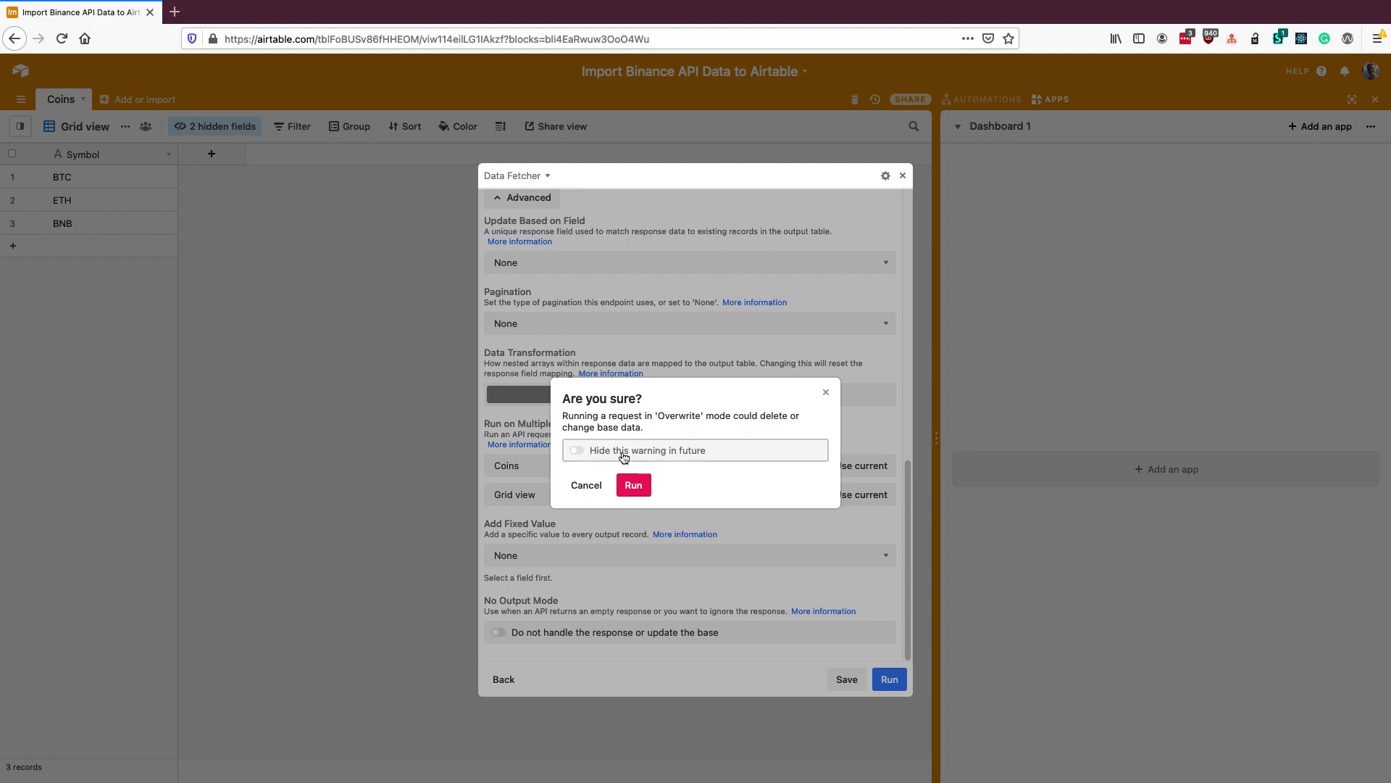
{"action": "left_click", "coordinate": [635, 485]}
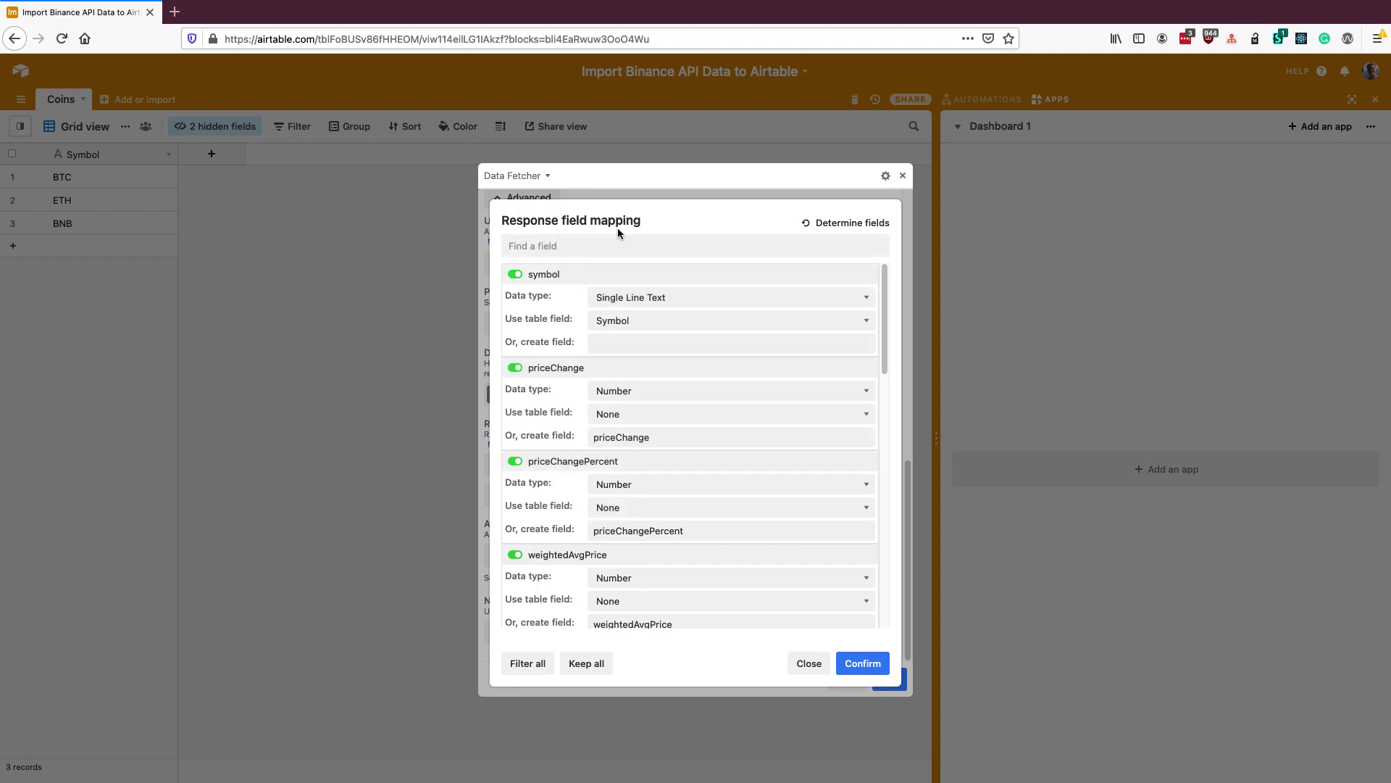
{"action": "left_click", "coordinate": [528, 664]}
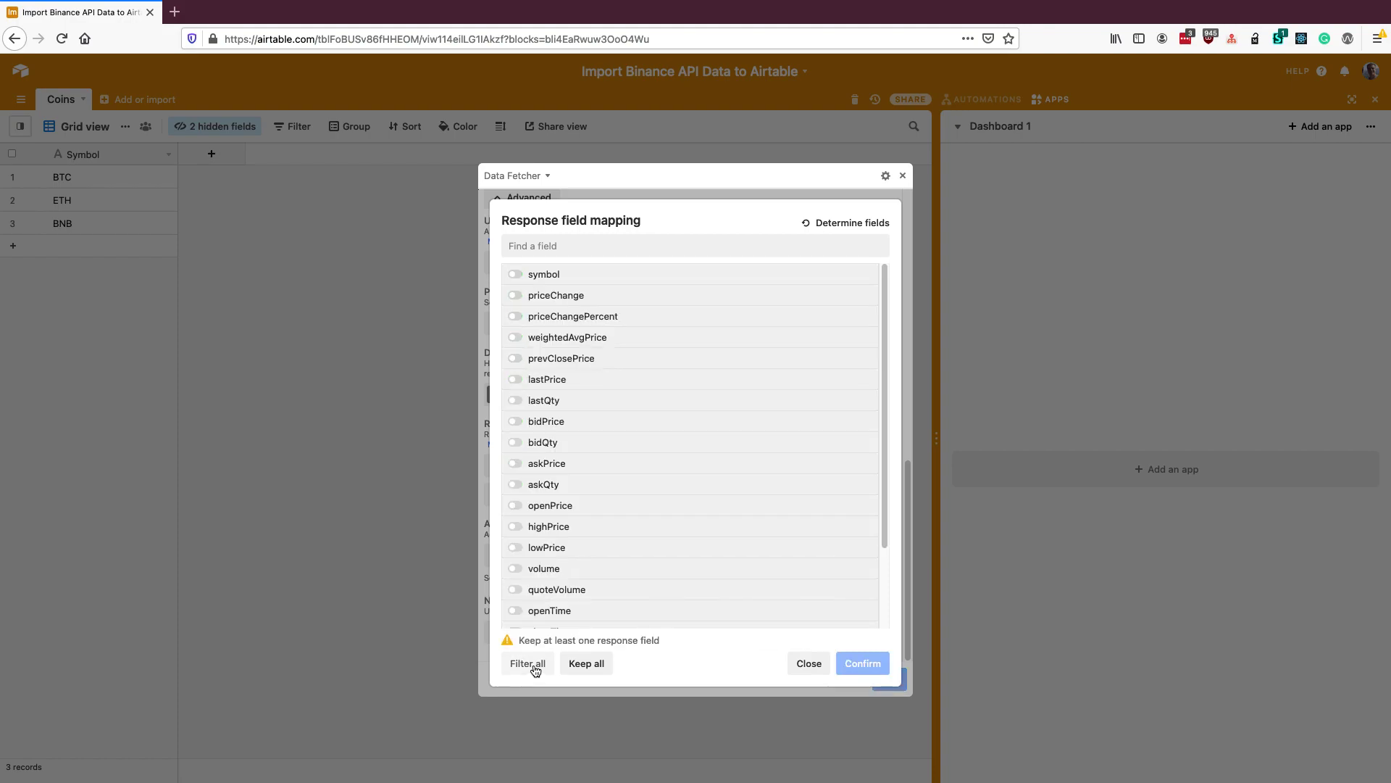
{"action": "left_click", "coordinate": [547, 384]}
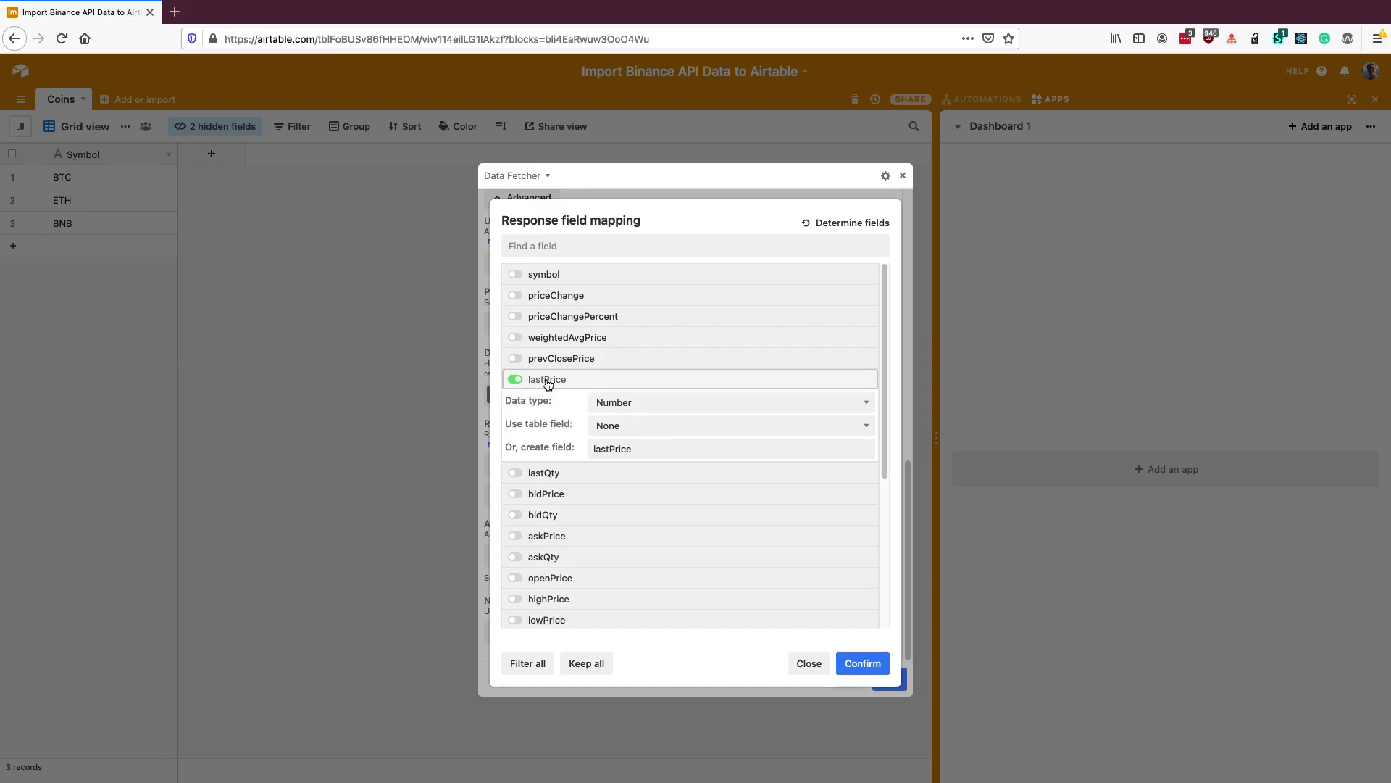
Map lastPrice as a Currency field named Last Price, and open Binance API docs in a new tab.
{"action": "left_click", "coordinate": [636, 403]}
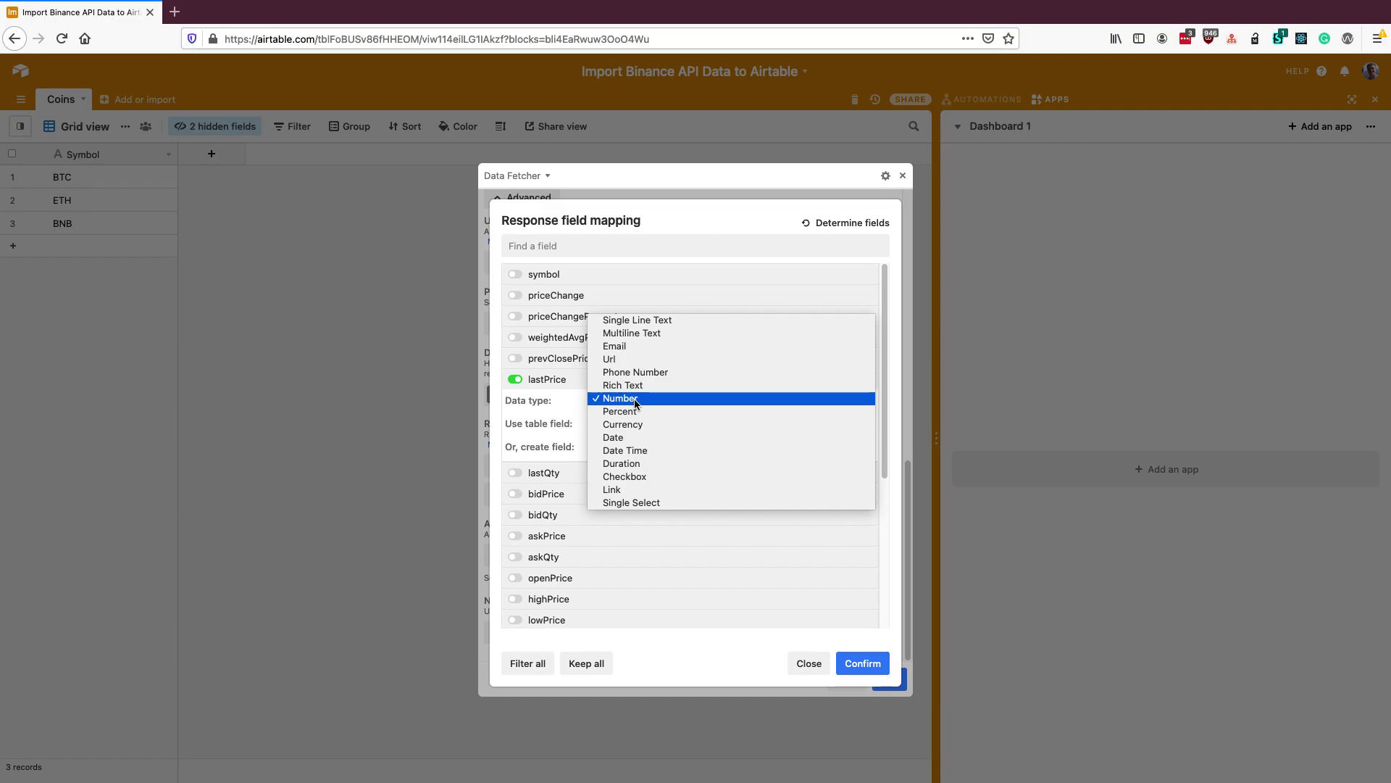
{"action": "left_click", "coordinate": [636, 434]}
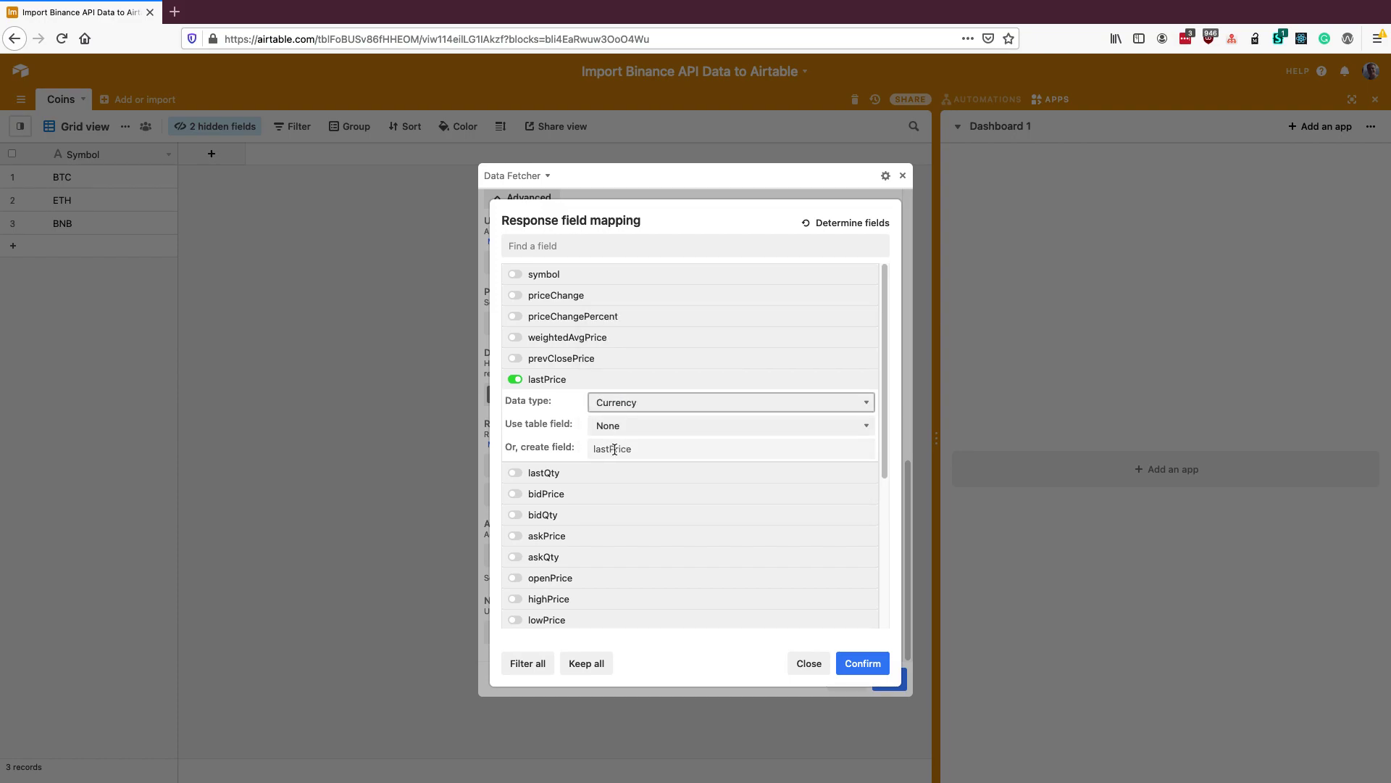
{"action": "left_click_drag", "start_coordinate": [611, 449], "coordinate": [551, 450]}
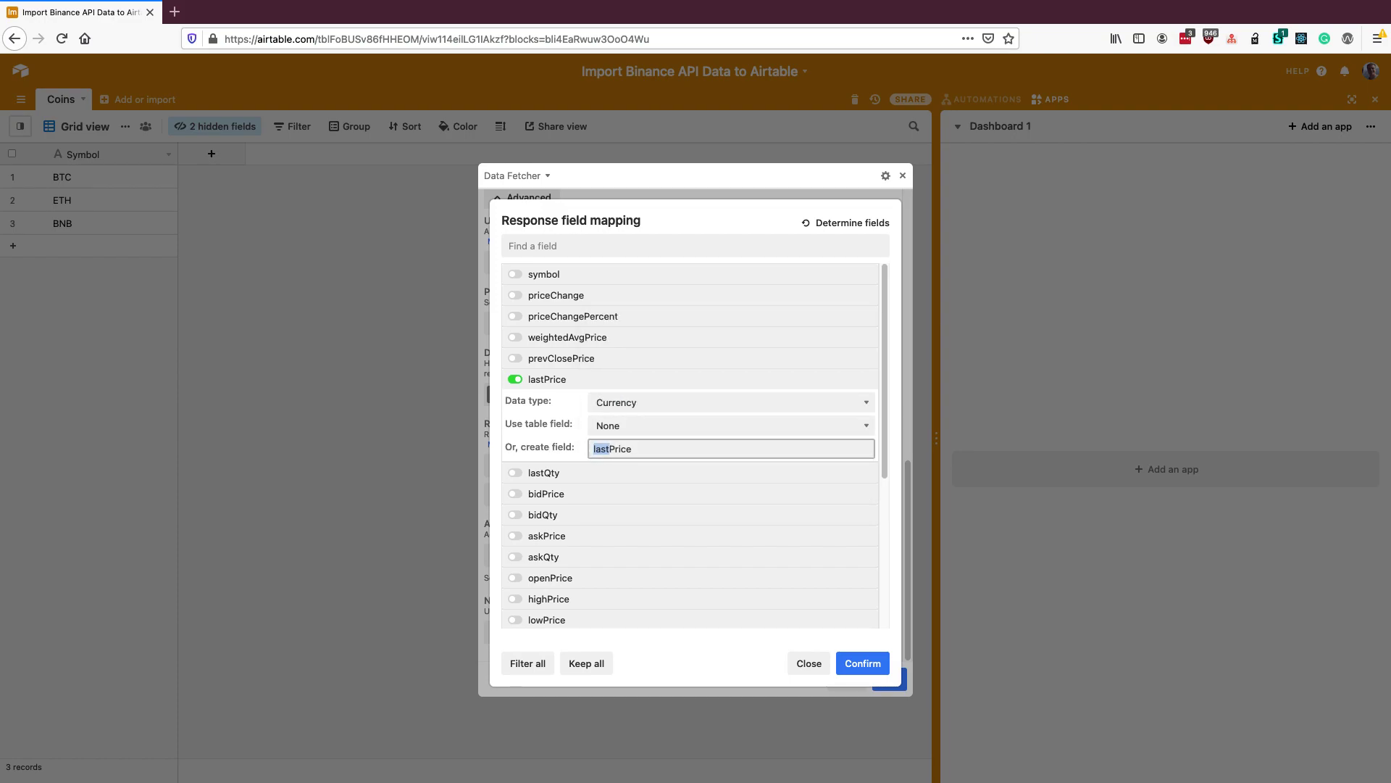
{"action": "type", "text": "Last"}
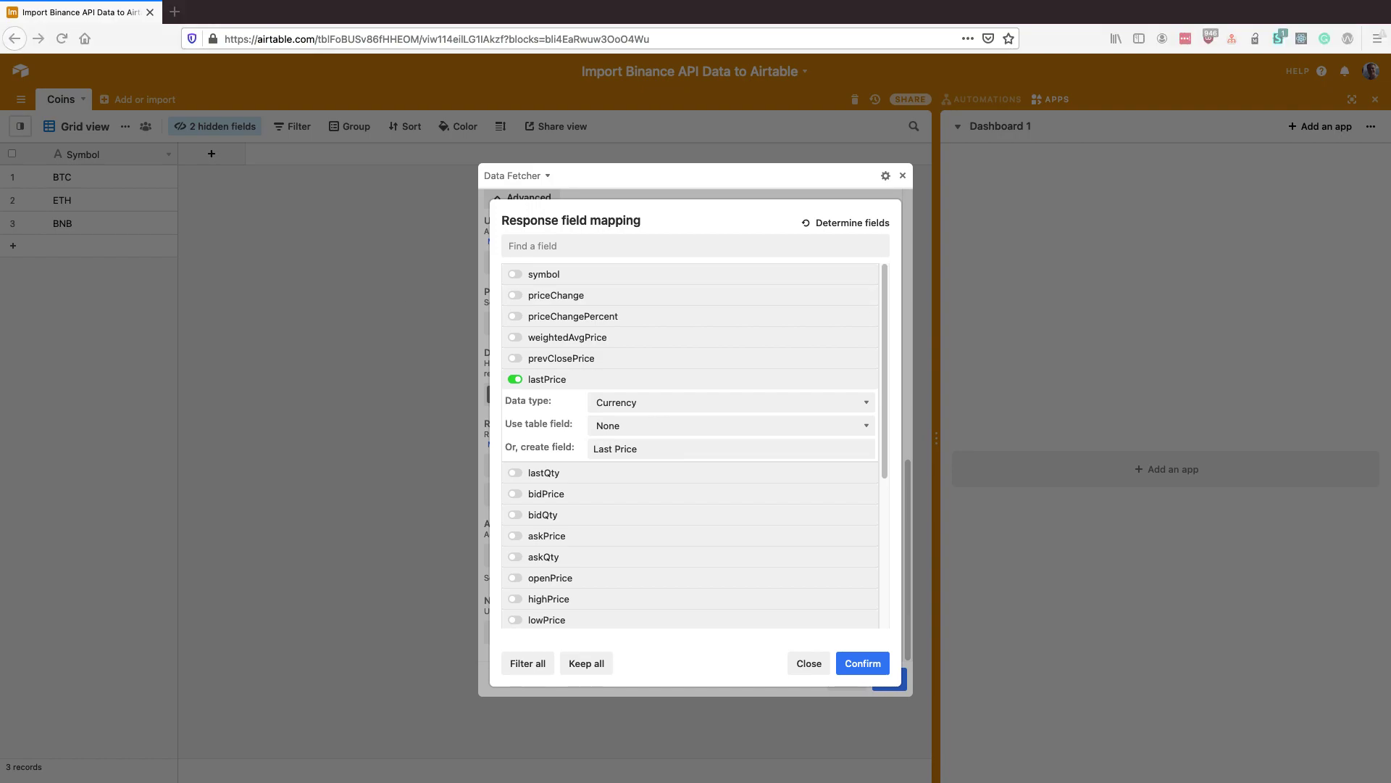
{"action": "left_click", "coordinate": [176, 14]}
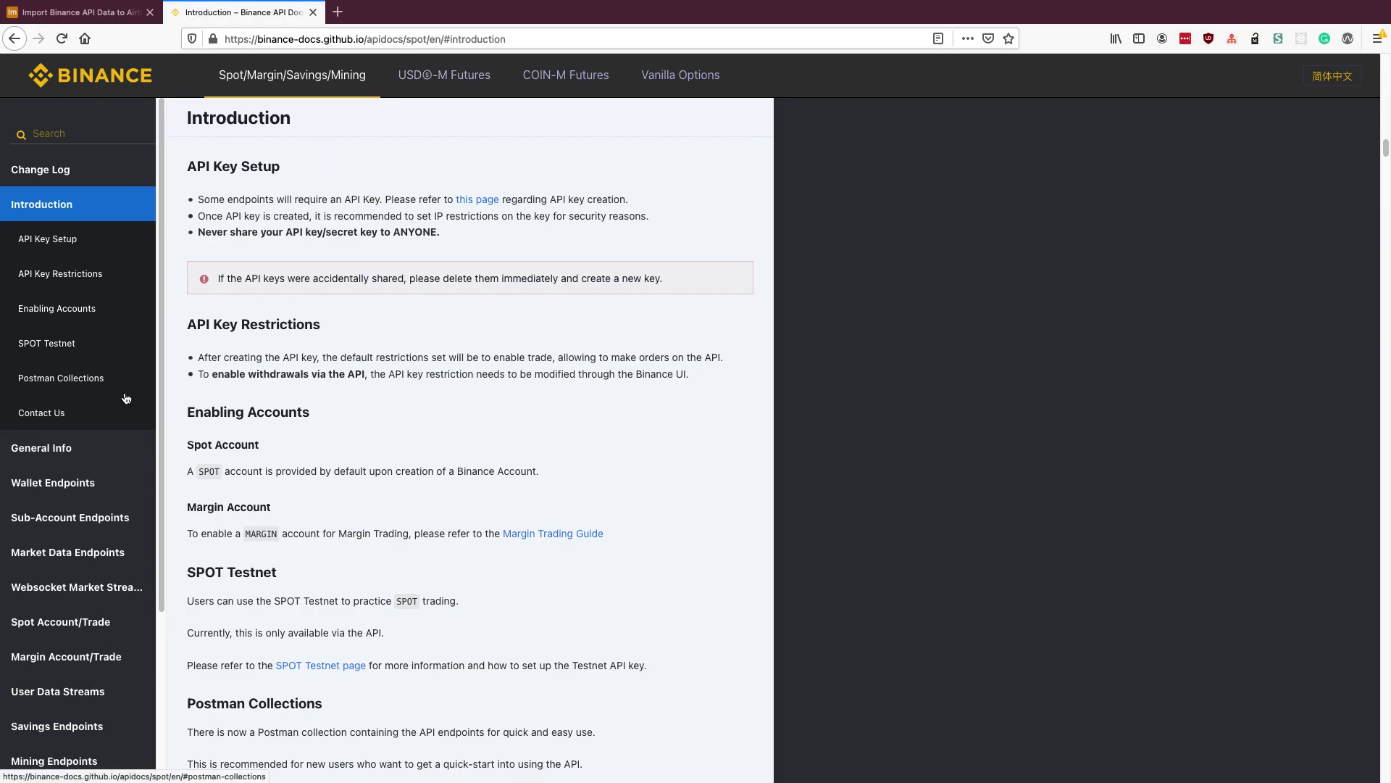
Check the docs' 24hr Ticker Price Change Statistics section, then confirm the Last Price mapping.
{"action": "scroll", "coordinate": [86, 405], "scroll_direction": "down", "scroll_amount": 4}
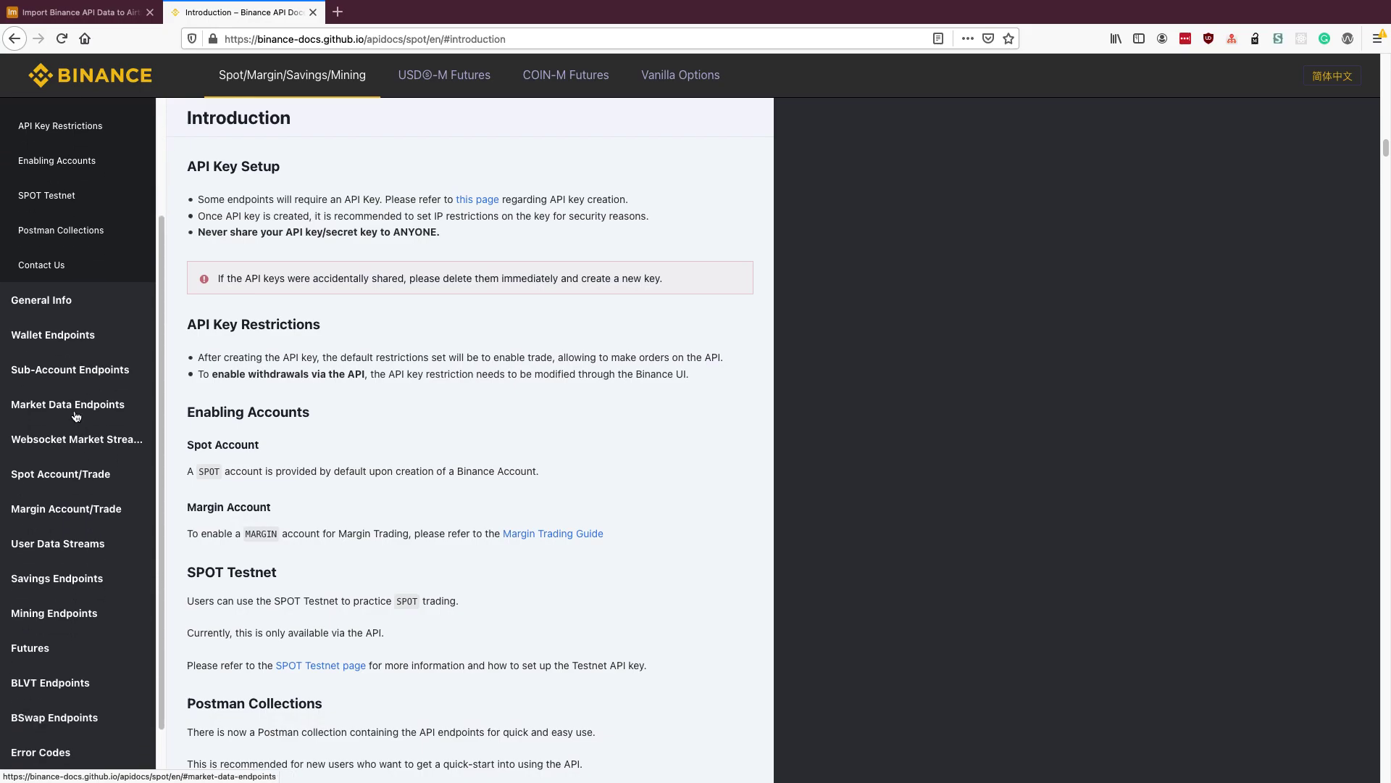
{"action": "left_click", "coordinate": [77, 408]}
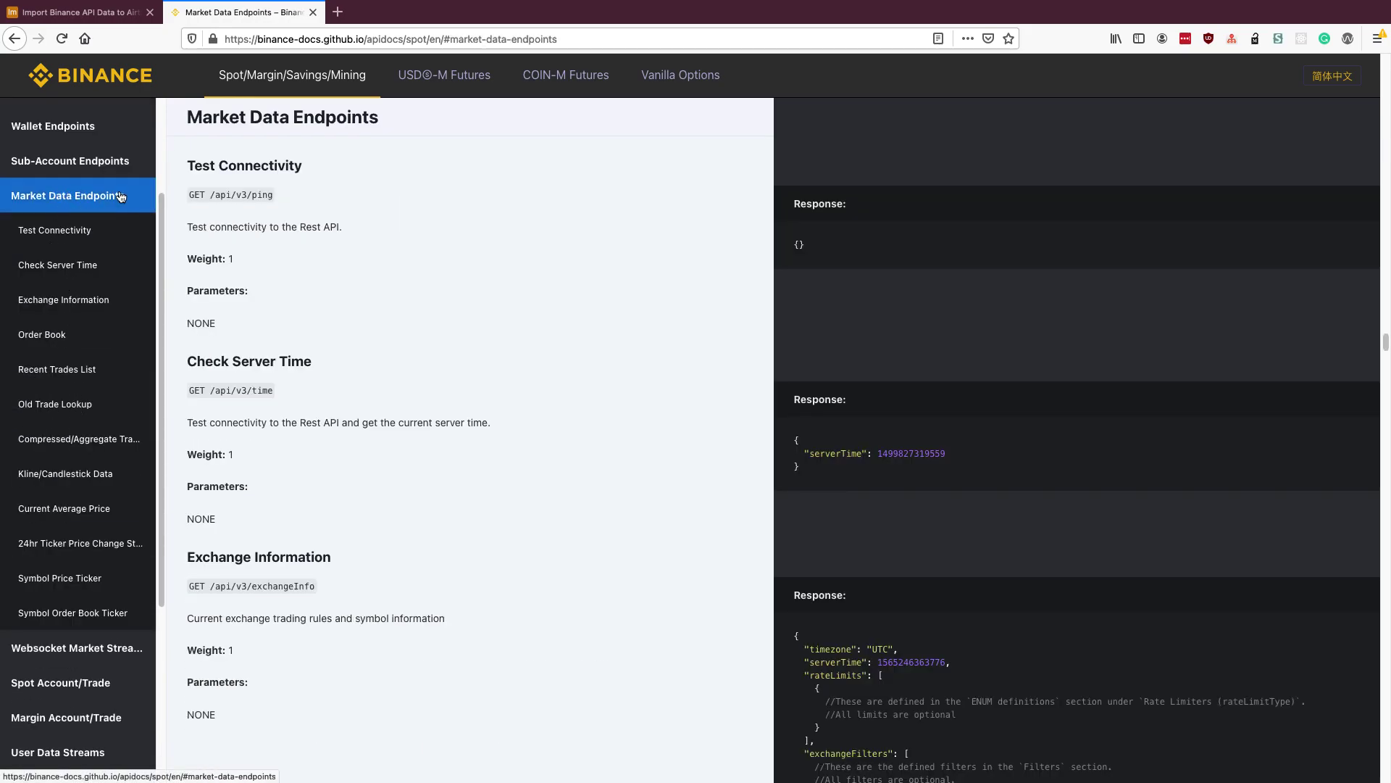
{"action": "left_click", "coordinate": [67, 549]}
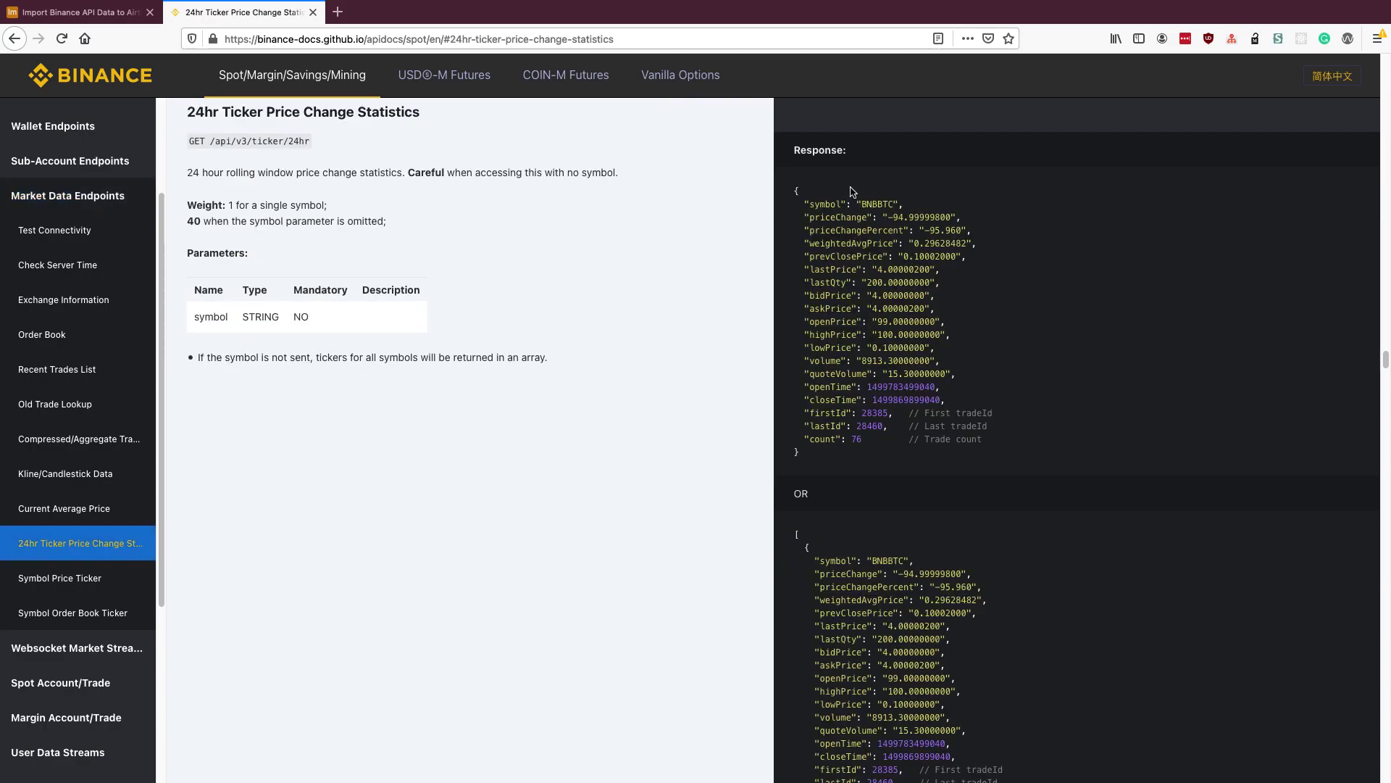
{"action": "left_click", "coordinate": [83, 12]}
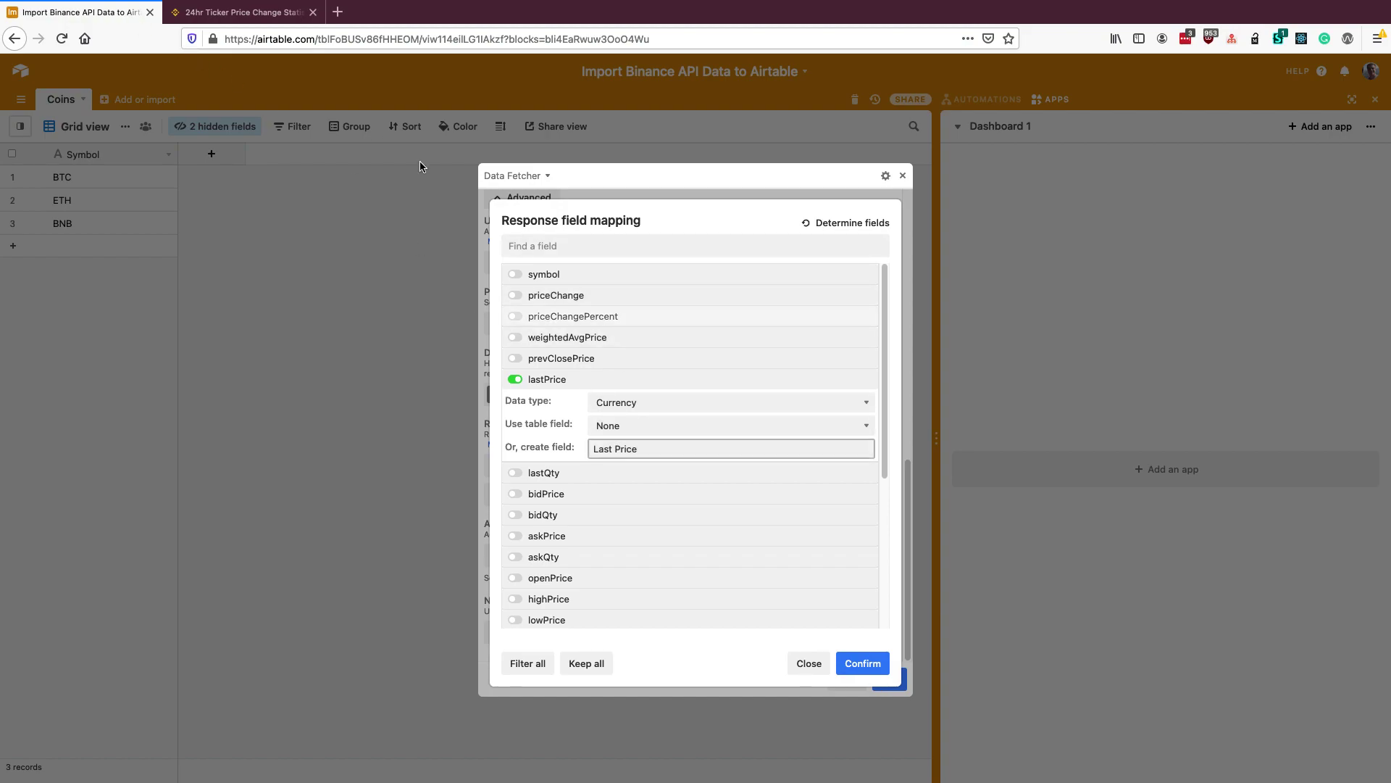
{"action": "left_click", "coordinate": [245, 12]}
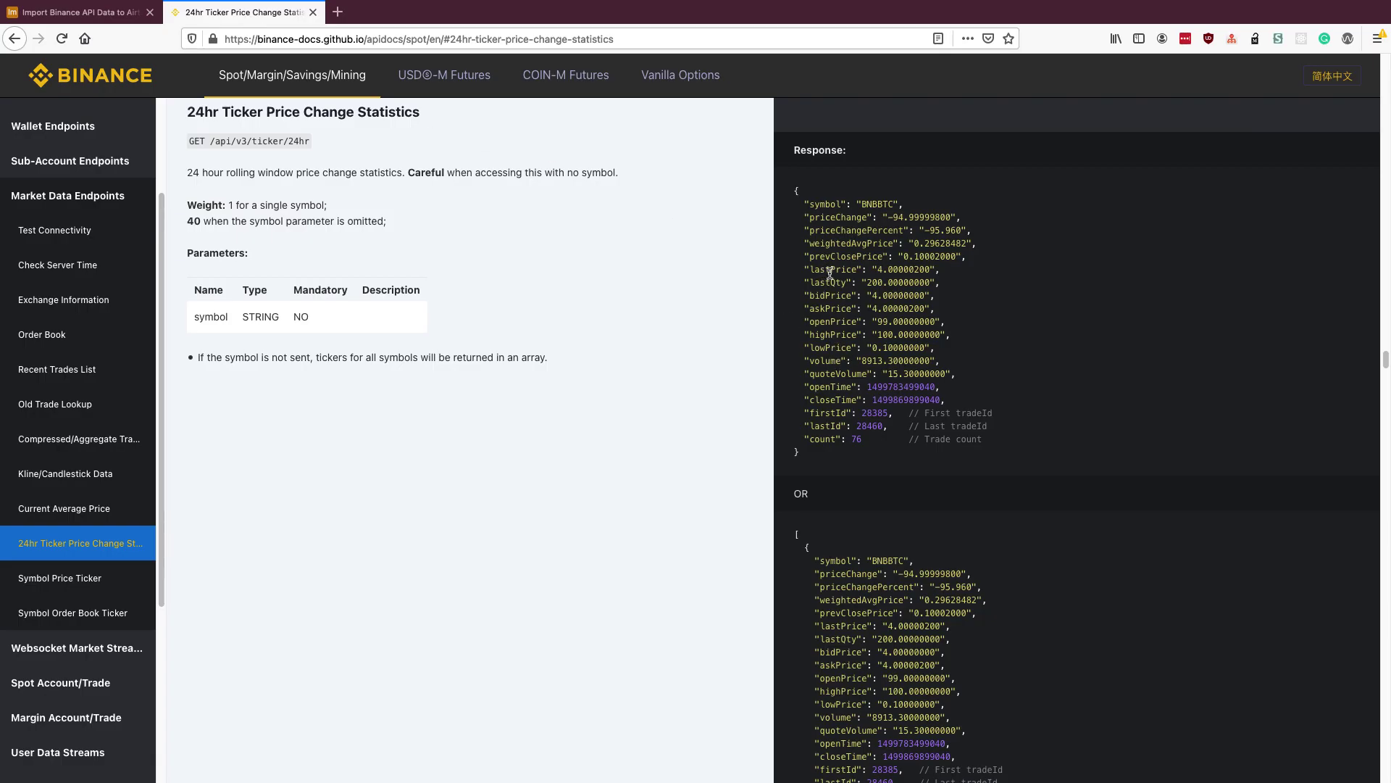
{"action": "left_click", "coordinate": [102, 14]}
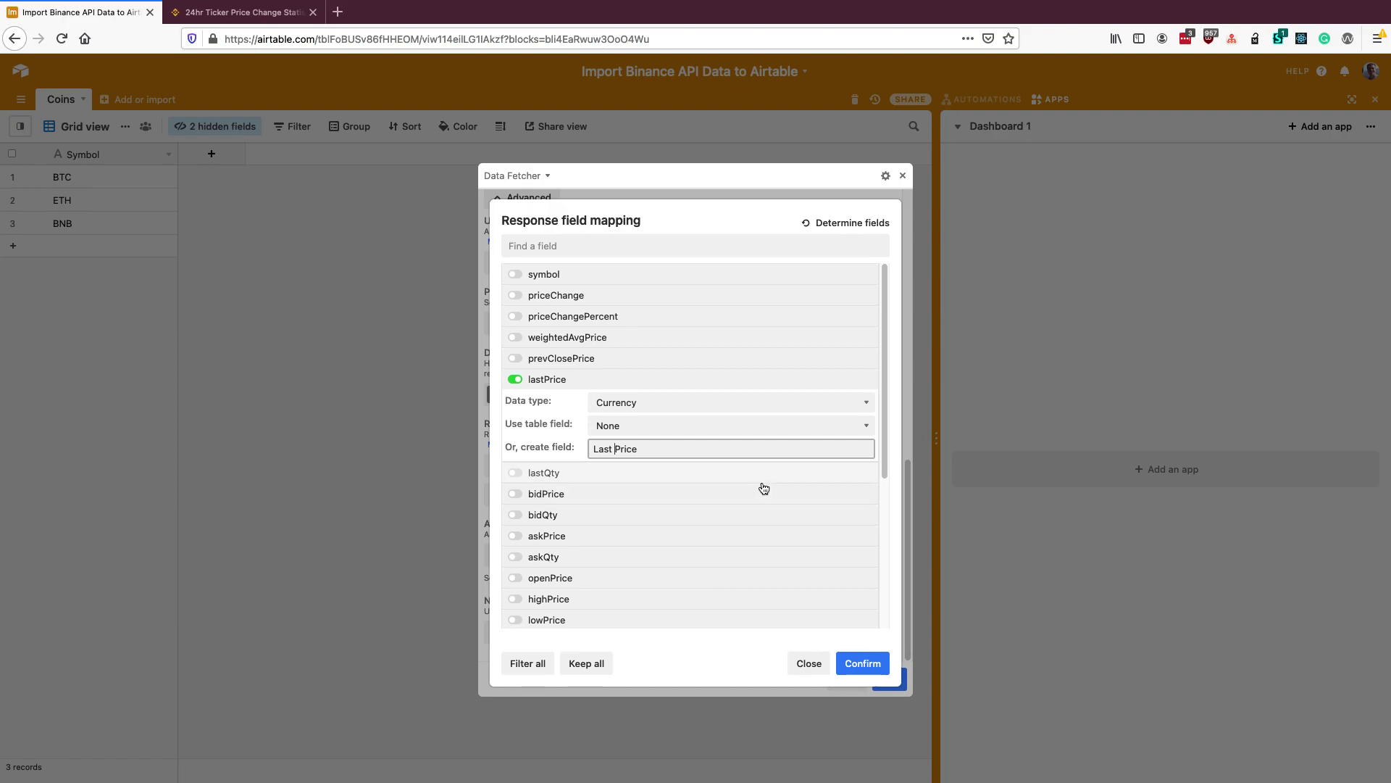
{"action": "left_click", "coordinate": [866, 664]}
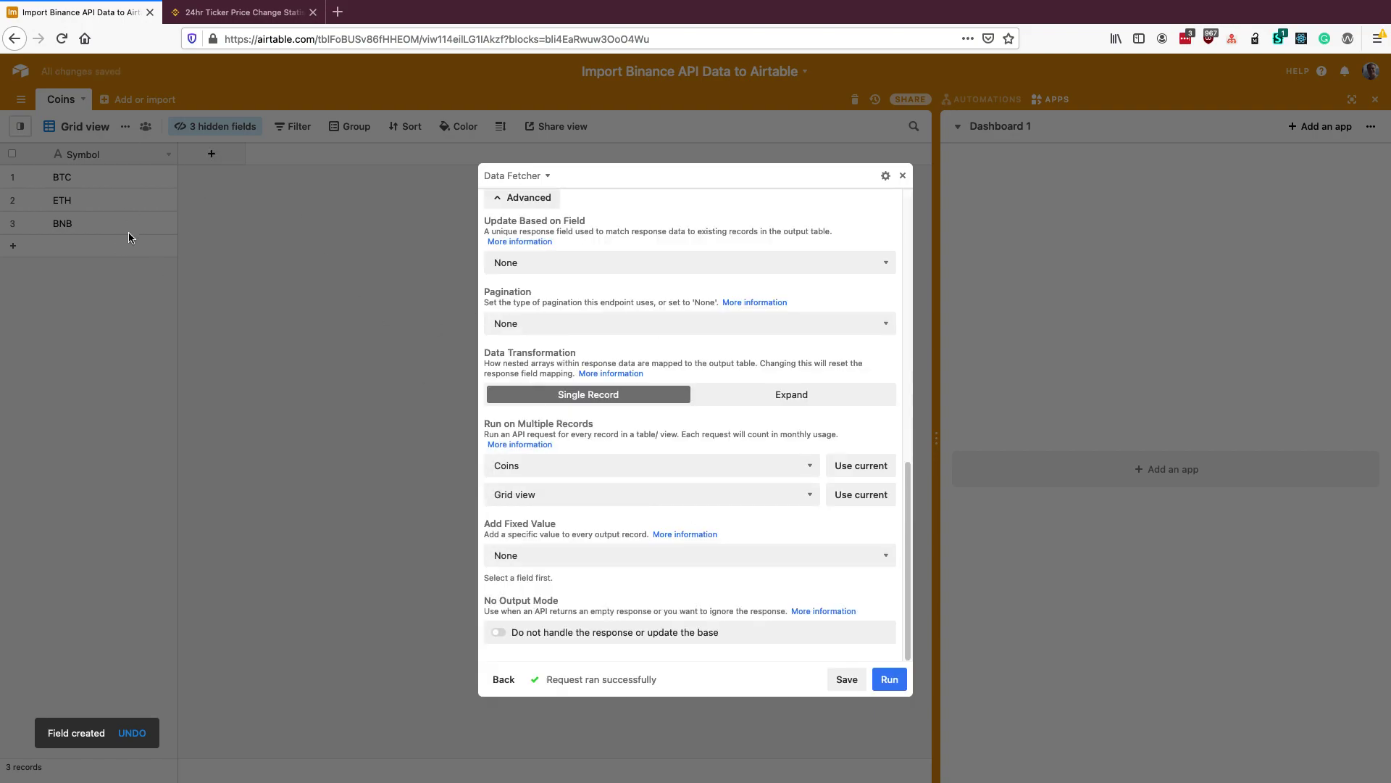
Save the request and unhide the Last Price column showing BTC, ETH and BNB prices.
{"action": "left_click", "coordinate": [854, 681]}
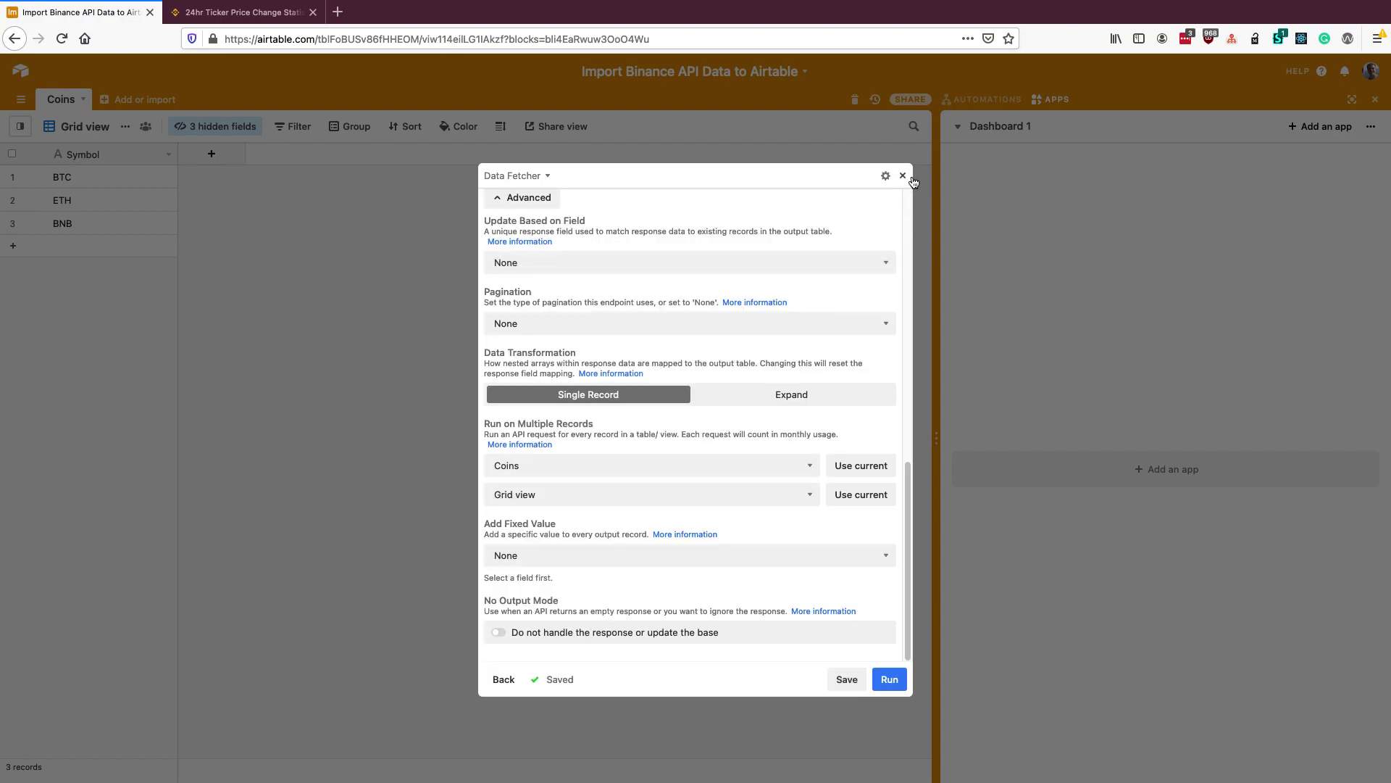
{"action": "left_click", "coordinate": [836, 180]}
{"action": "left_click", "coordinate": [229, 129]}
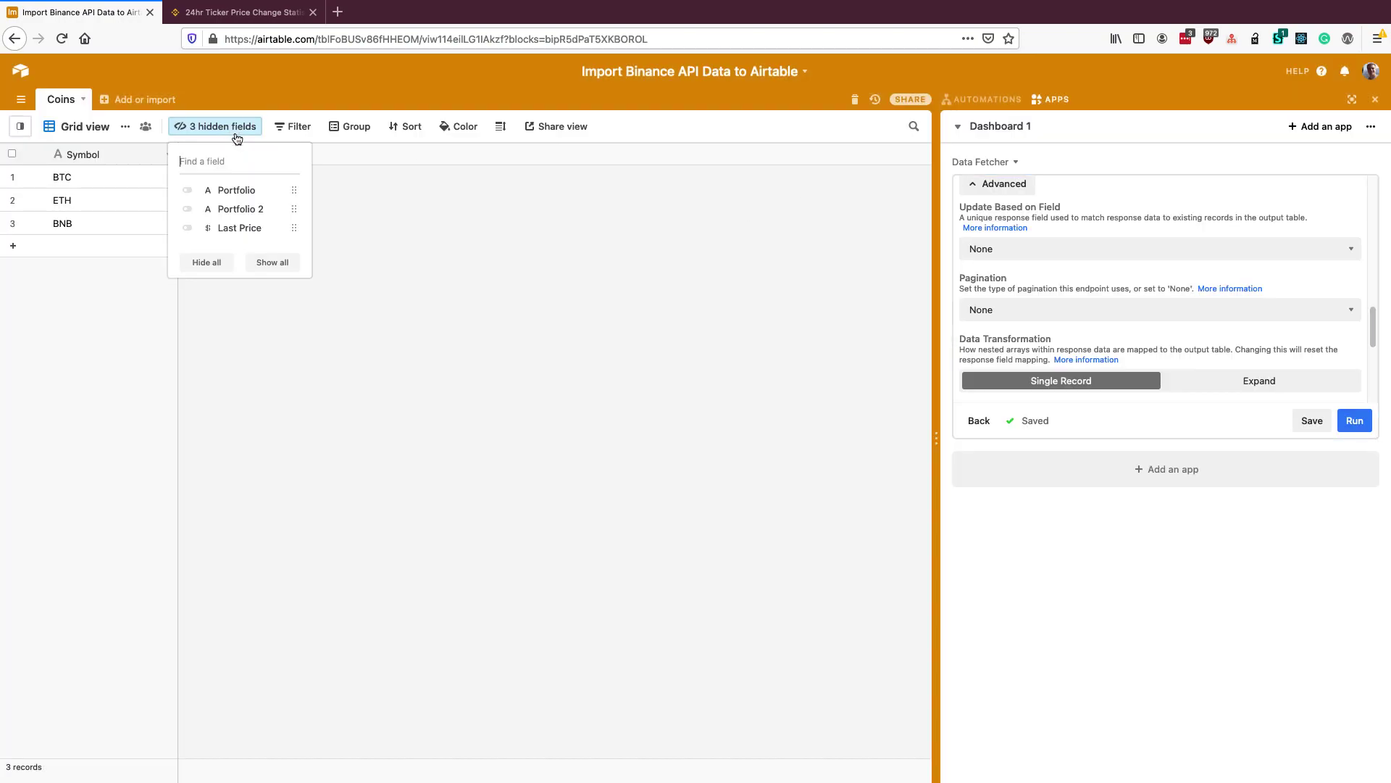
{"action": "left_click", "coordinate": [254, 224]}
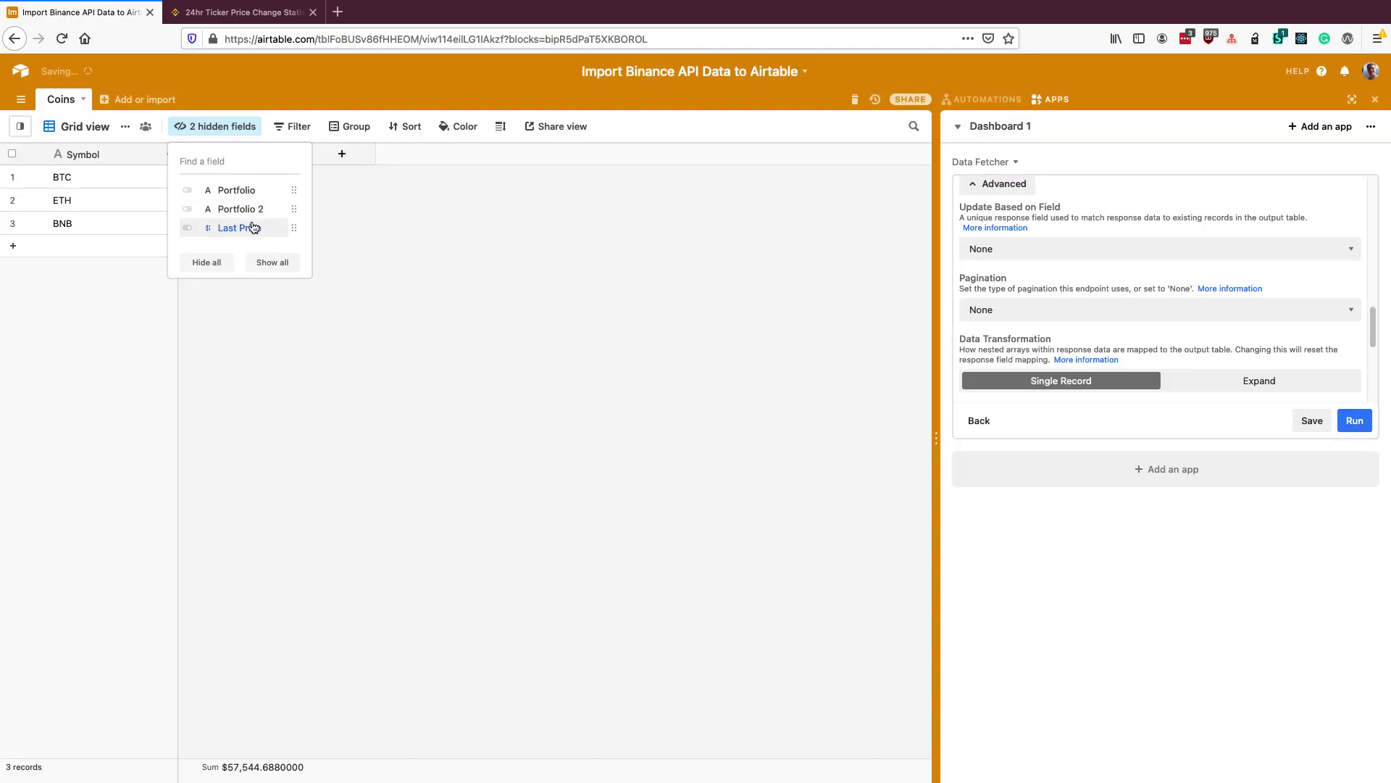
{"action": "left_click", "coordinate": [459, 280]}
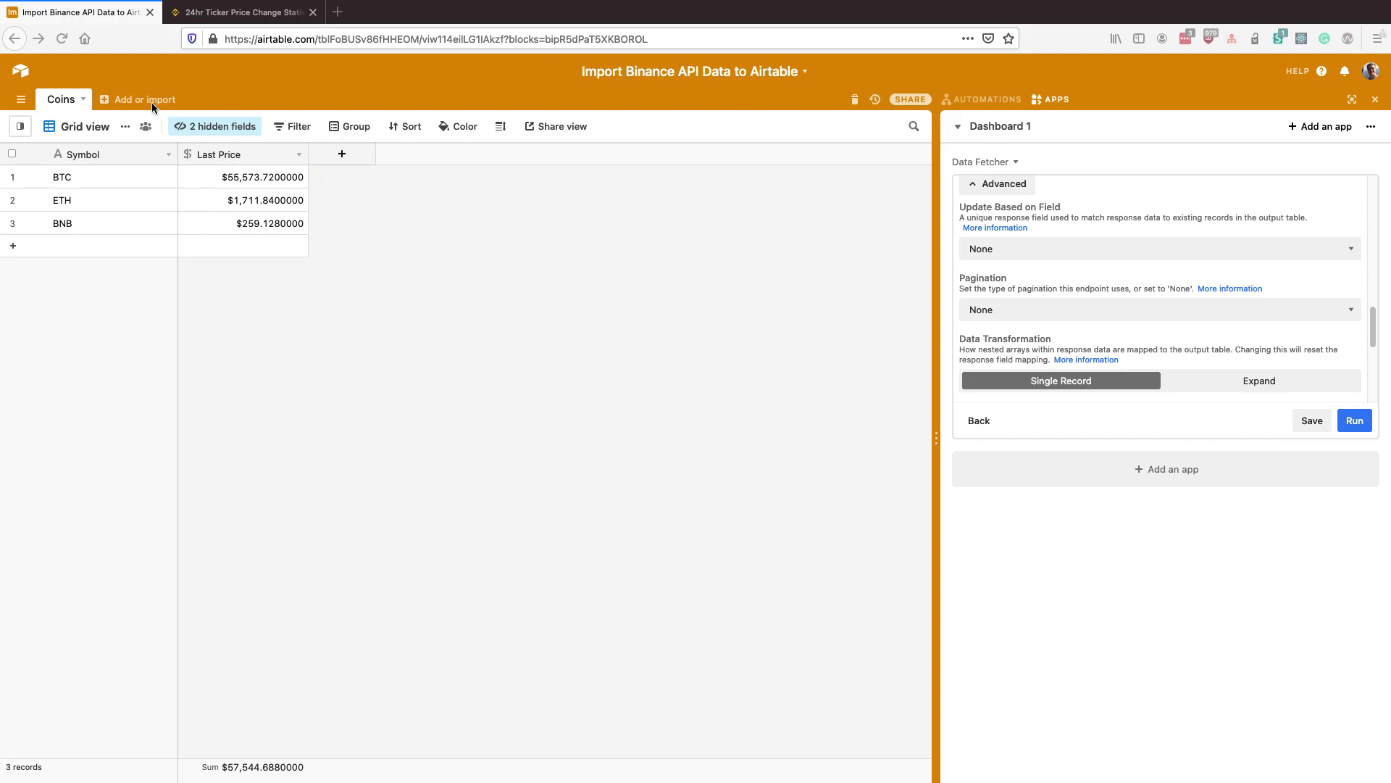
Create a new empty table named Portfolio.
{"action": "left_click", "coordinate": [114, 101]}
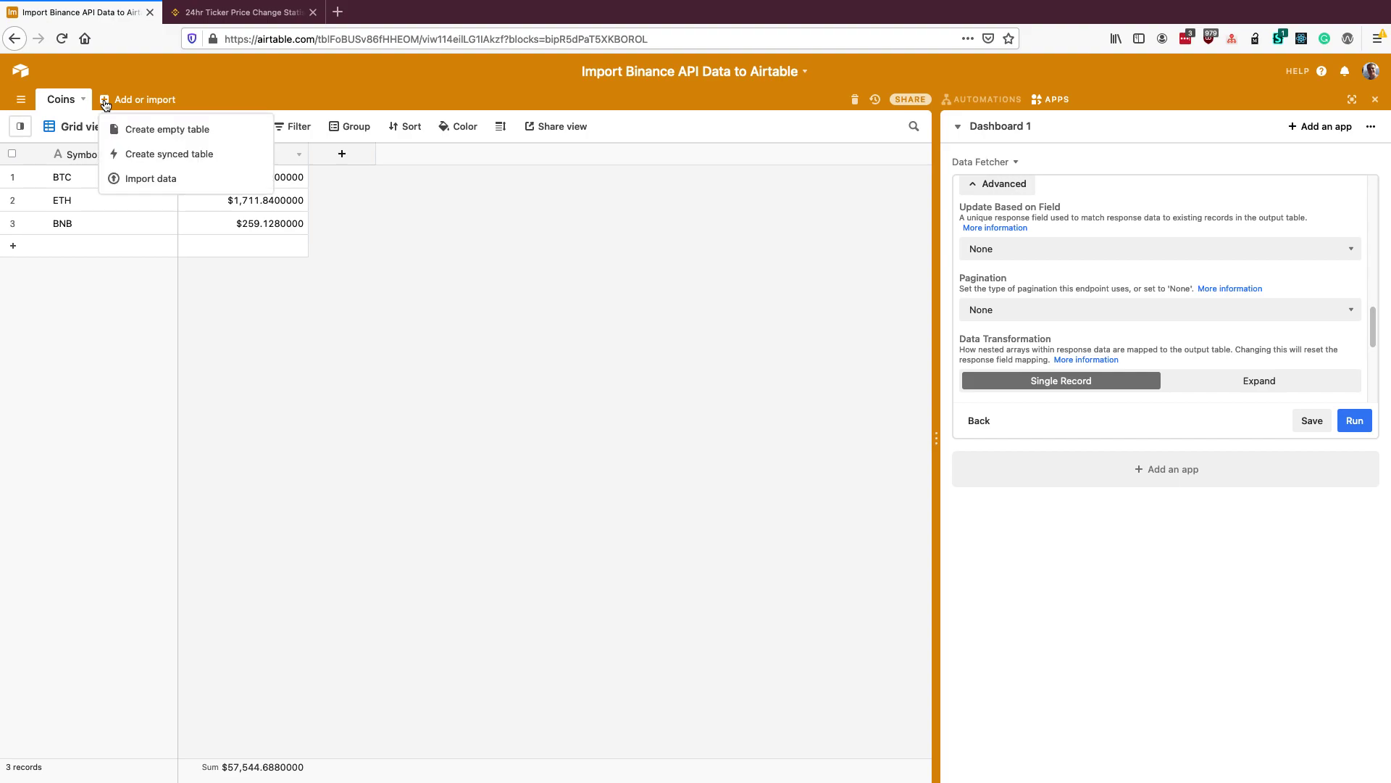
{"action": "left_click", "coordinate": [152, 141]}
{"action": "type", "text": "Portfolio"}
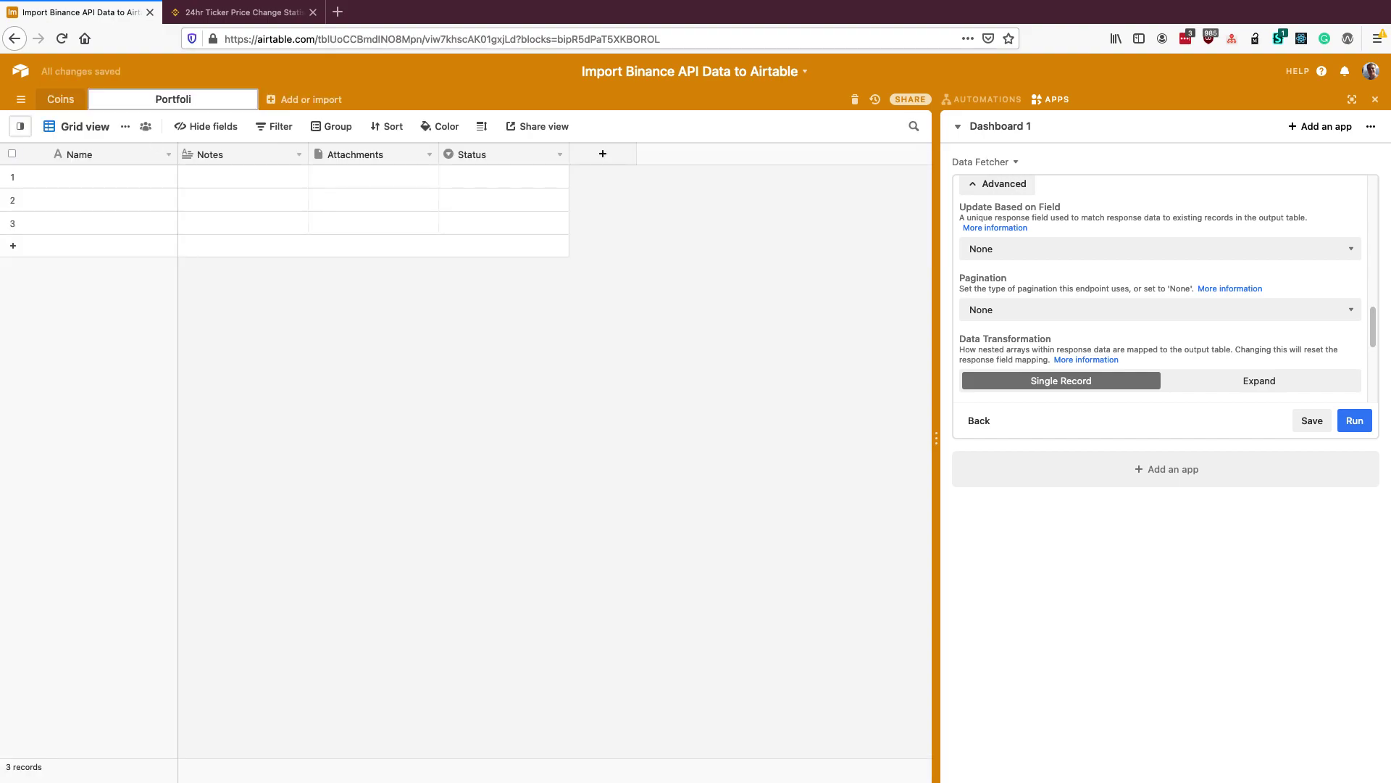
Delete the Notes, Attachments and Status fields from Portfolio.
{"action": "right_click", "coordinate": [222, 154]}
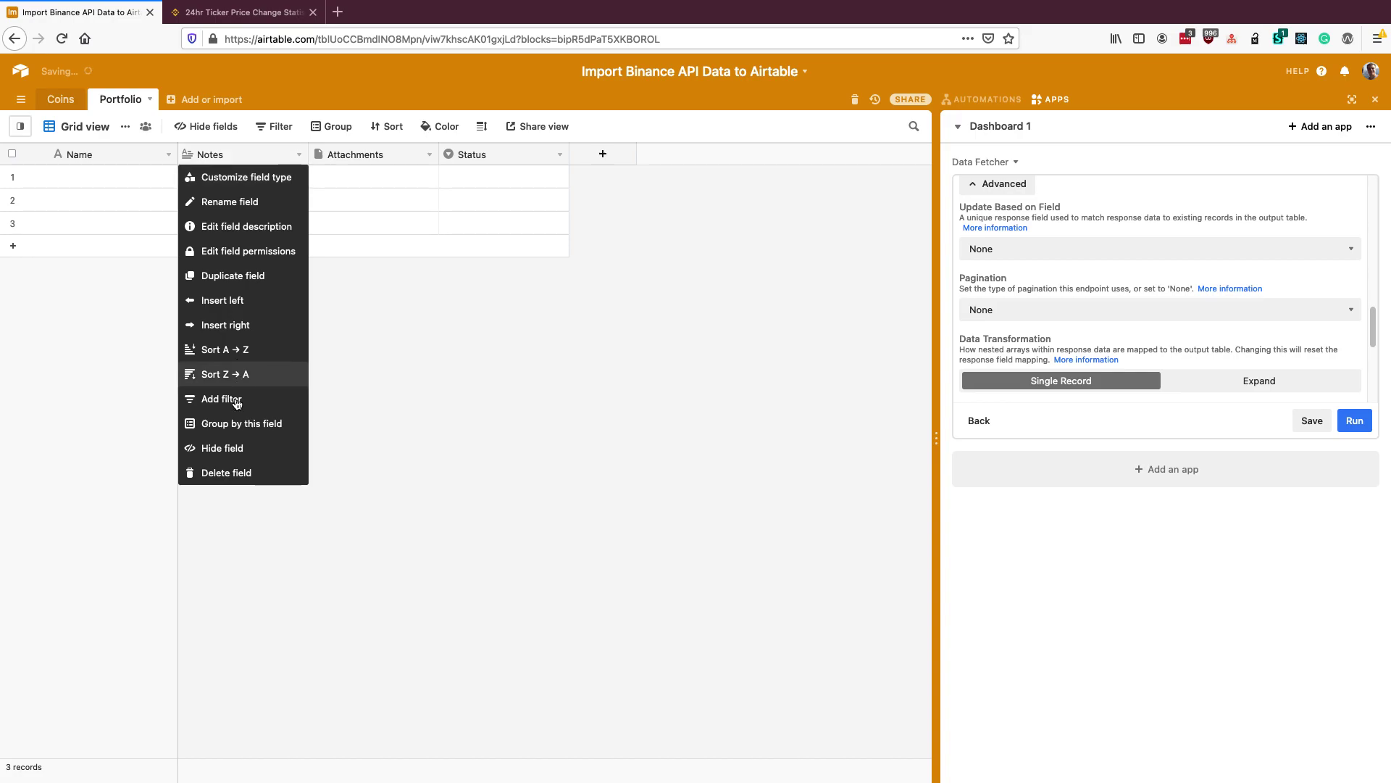
{"action": "left_click", "coordinate": [249, 477]}
{"action": "right_click", "coordinate": [242, 157]}
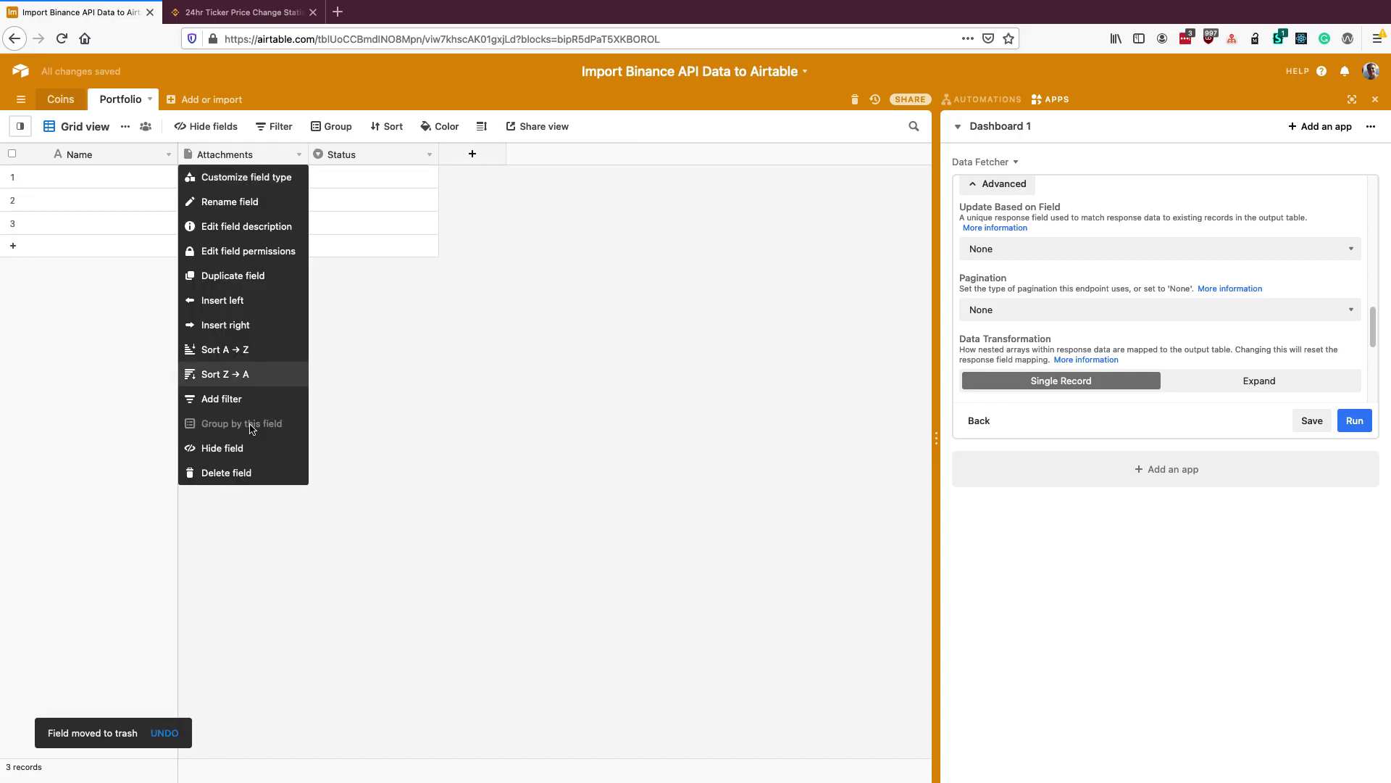
{"action": "left_click", "coordinate": [248, 472]}
{"action": "right_click", "coordinate": [212, 155]}
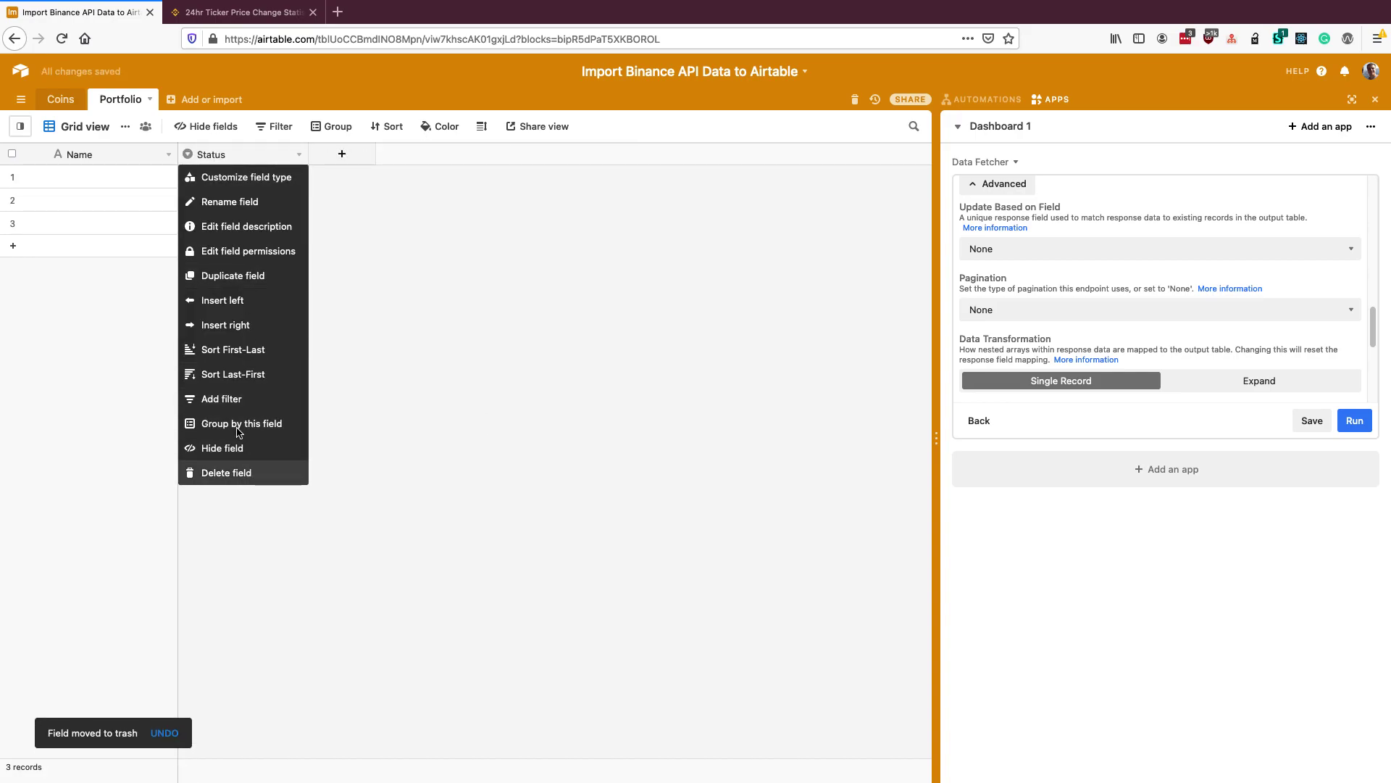
{"action": "left_click", "coordinate": [247, 473]}
Rename the primary field to Id and make it an Autonumber field.
{"action": "left_click", "coordinate": [169, 154]}
{"action": "left_click", "coordinate": [155, 178]}
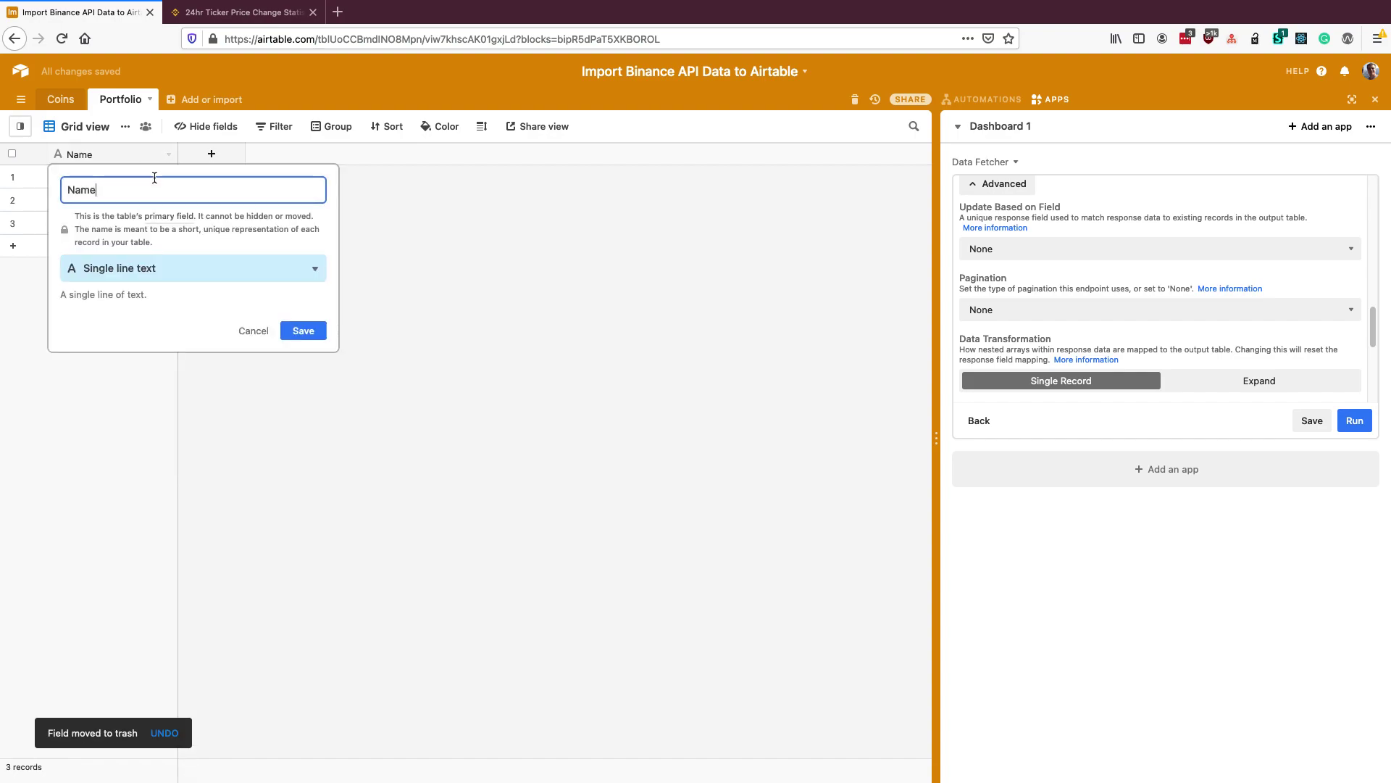
{"action": "double_click", "coordinate": [154, 178]}
{"action": "type", "text": "Id"}
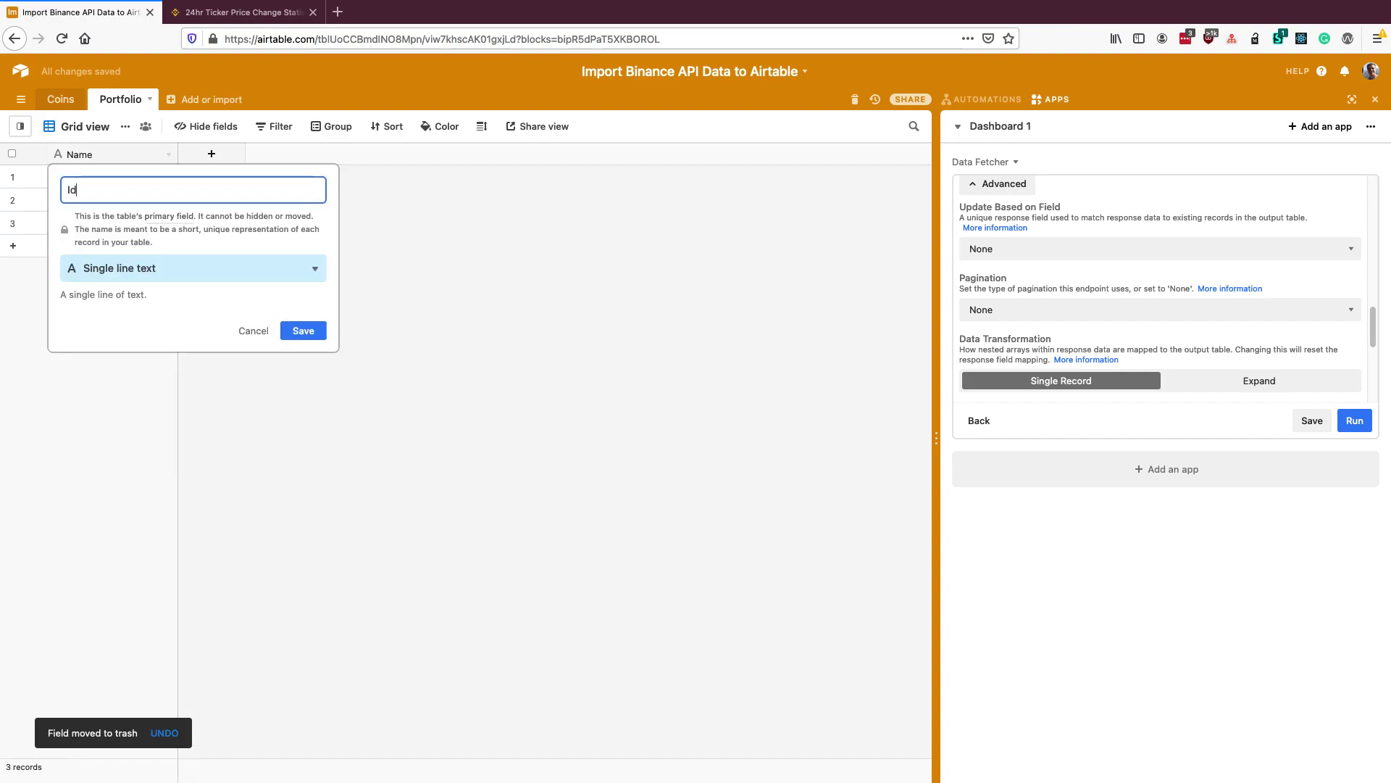
{"action": "left_click", "coordinate": [110, 270]}
{"action": "type", "text": "auto"}
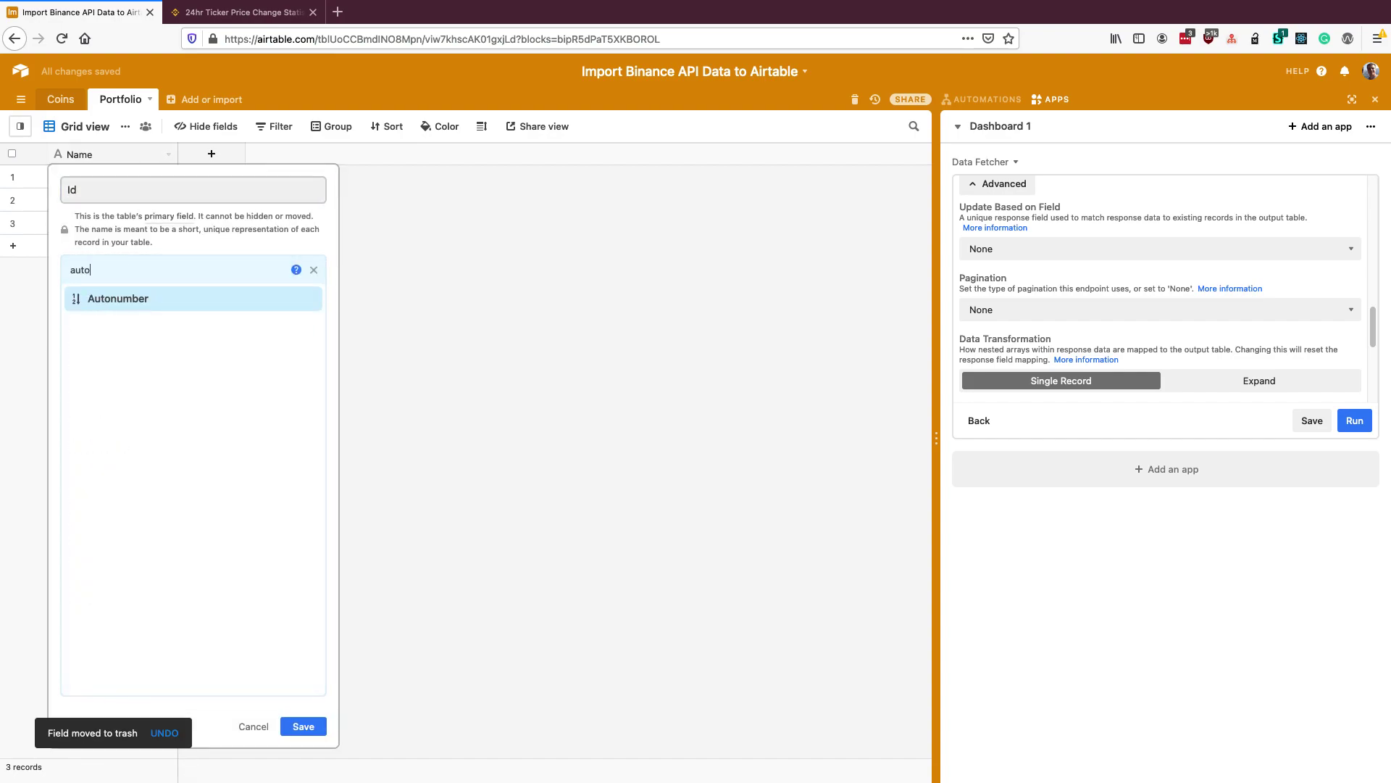
{"action": "left_click", "coordinate": [137, 299]}
{"action": "key", "text": "Return"}
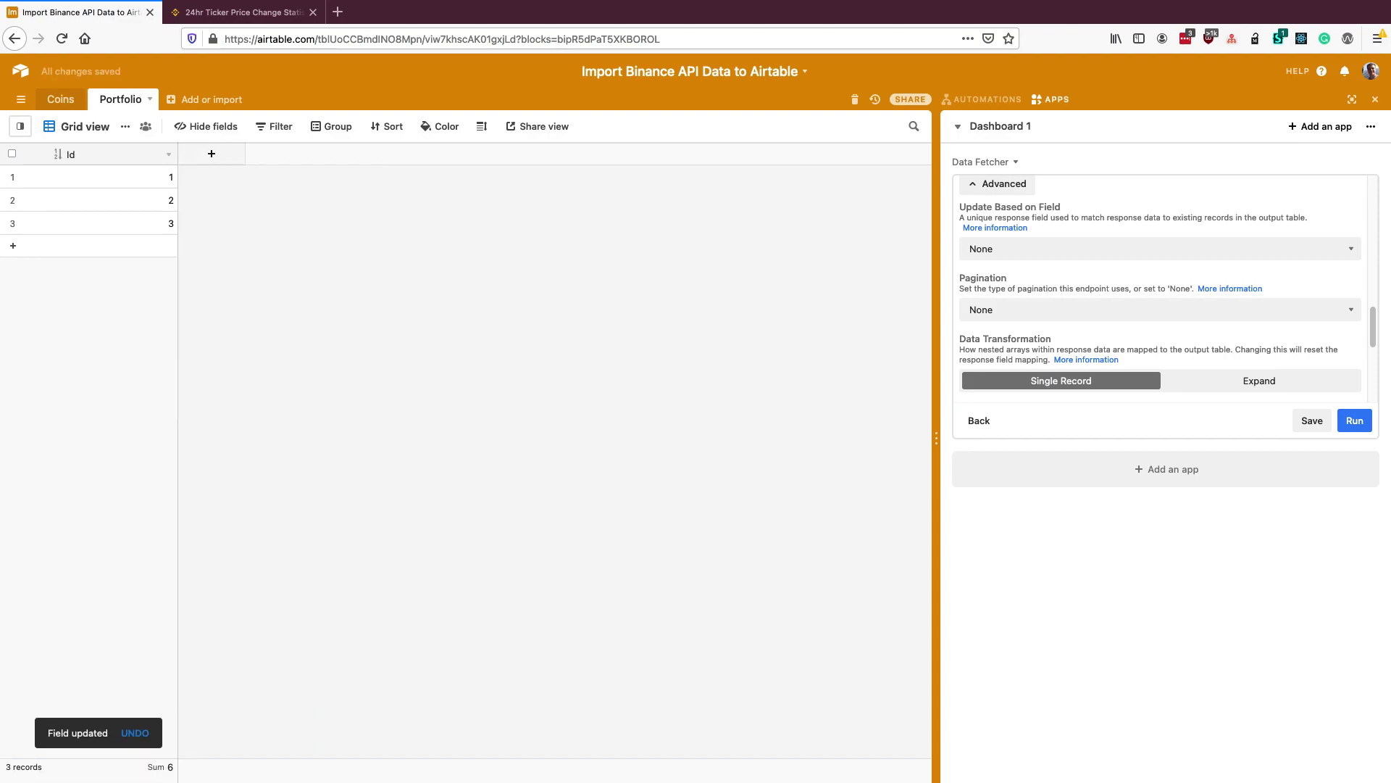
{"action": "left_click", "coordinate": [211, 152]}
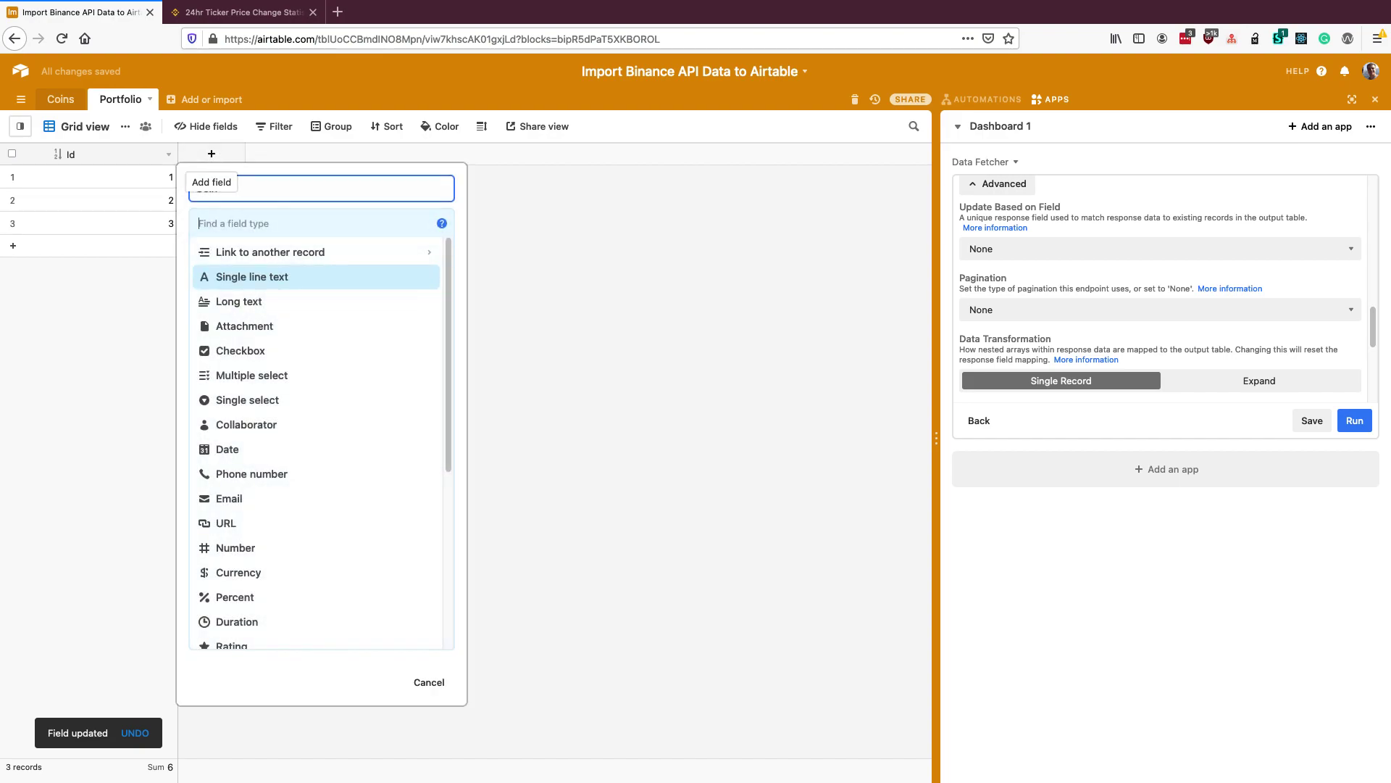
Create a Coin field linking to a single record in the Coins table.
{"action": "type", "text": "li"}
{"action": "left_click", "coordinate": [249, 255]}
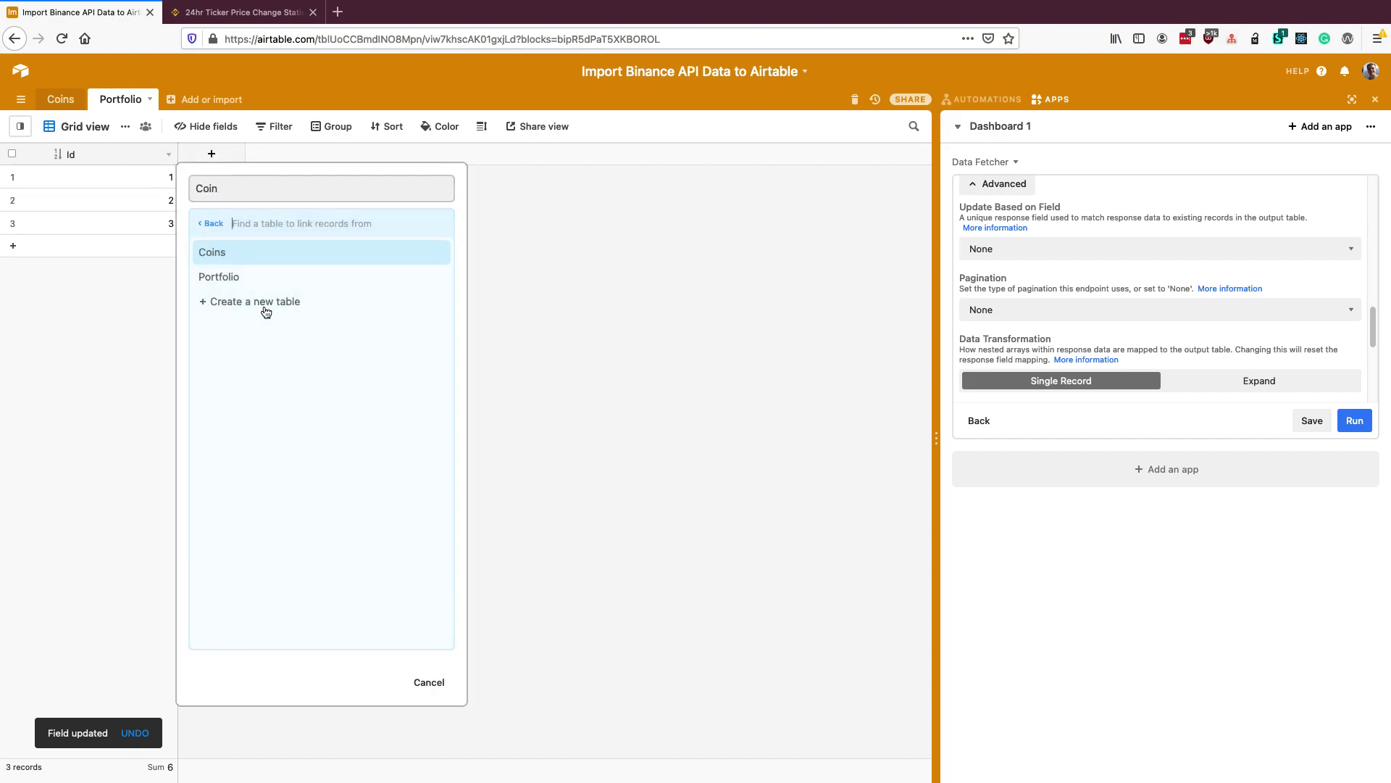
{"action": "left_click", "coordinate": [239, 264]}
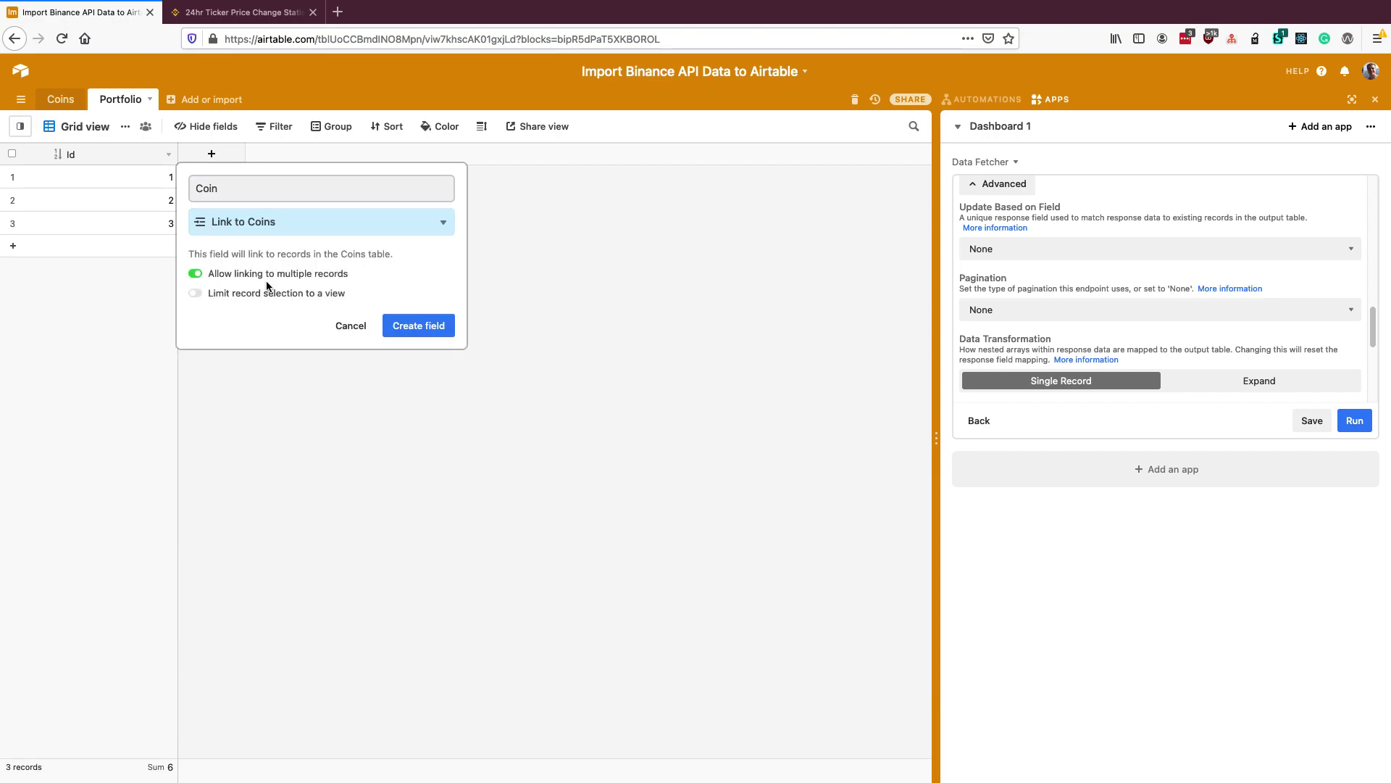
{"action": "left_click", "coordinate": [267, 281]}
{"action": "left_click", "coordinate": [419, 325]}
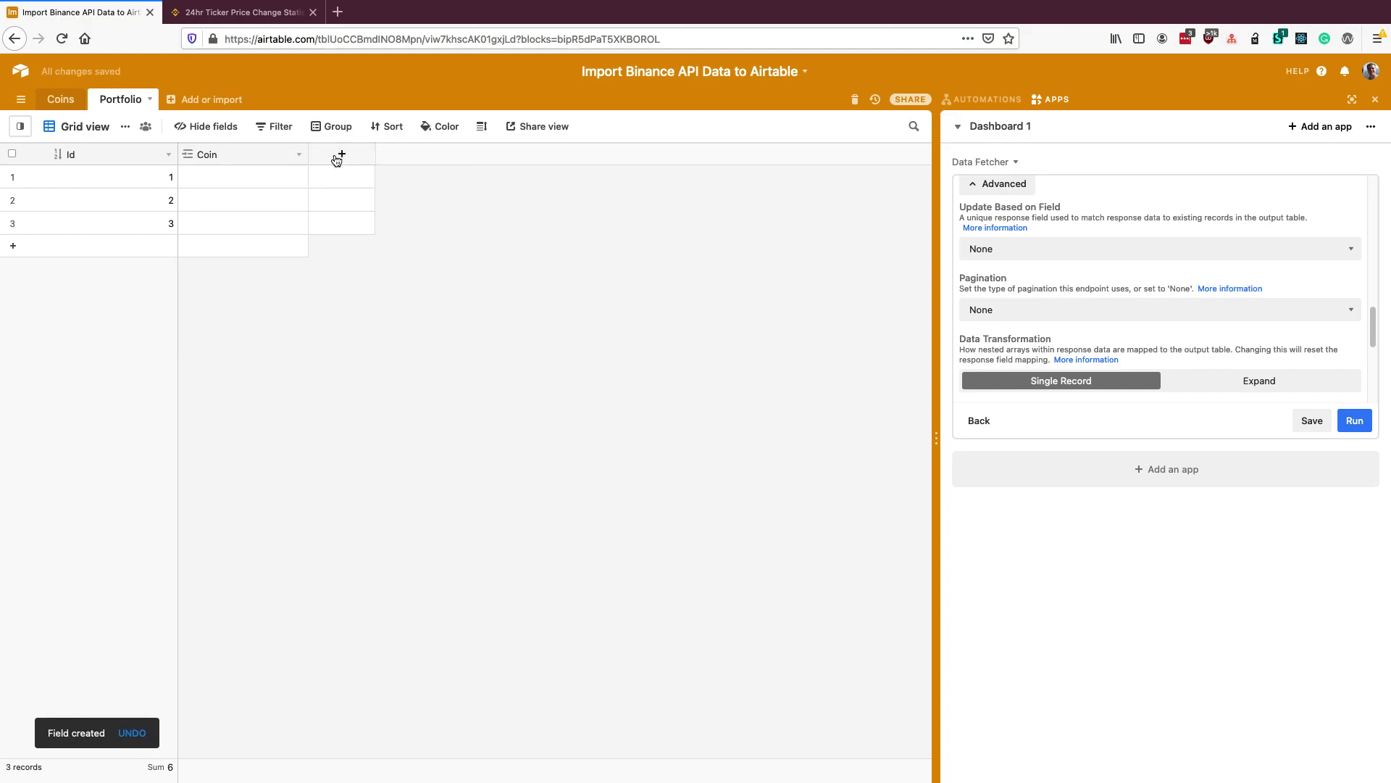
Add a Price lookup field that pulls each linked coin's Last Price.
{"action": "left_click", "coordinate": [338, 156]}
{"action": "type", "text": "Loo"}
{"action": "key", "text": "ctrl+a"}
{"action": "type", "text": "P"}
{"action": "left_click", "coordinate": [449, 224]}
{"action": "type", "text": "look"}
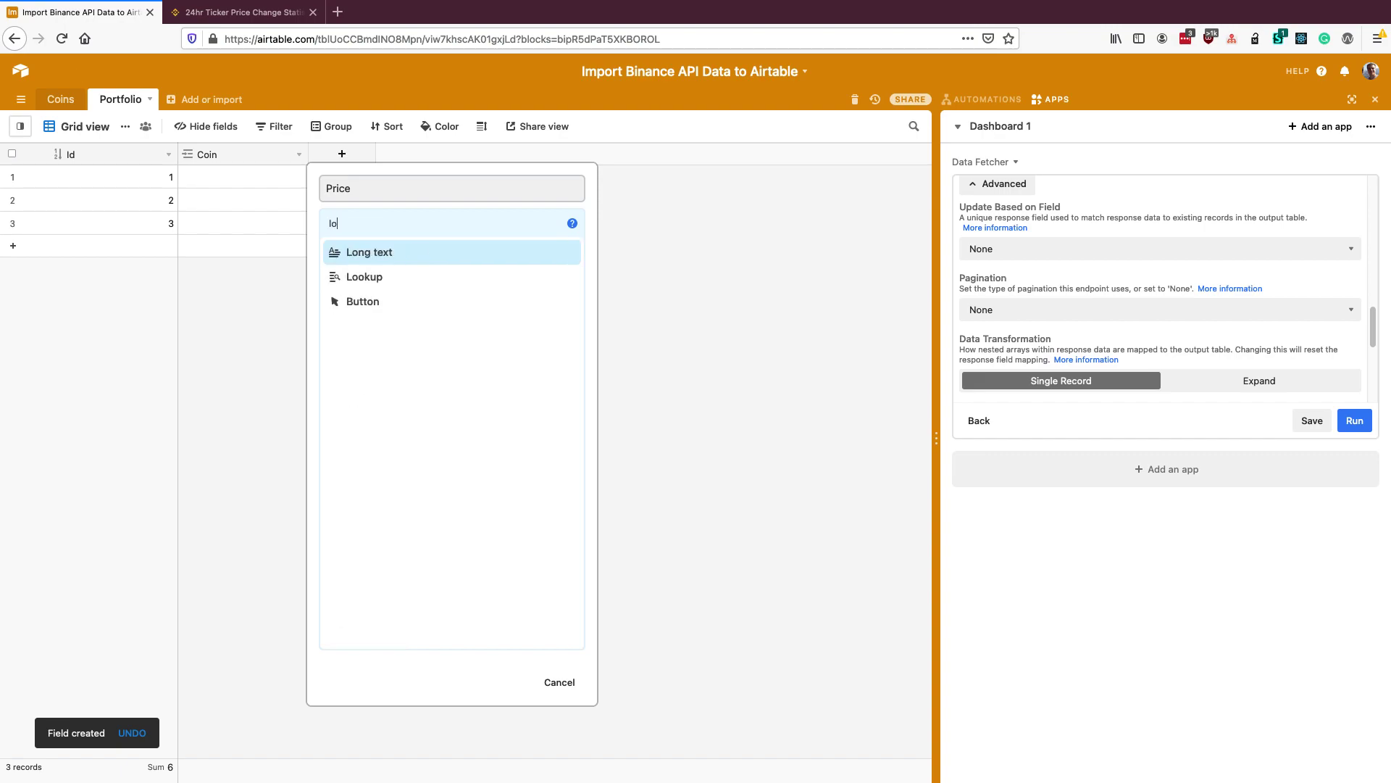
{"action": "left_click", "coordinate": [392, 252]}
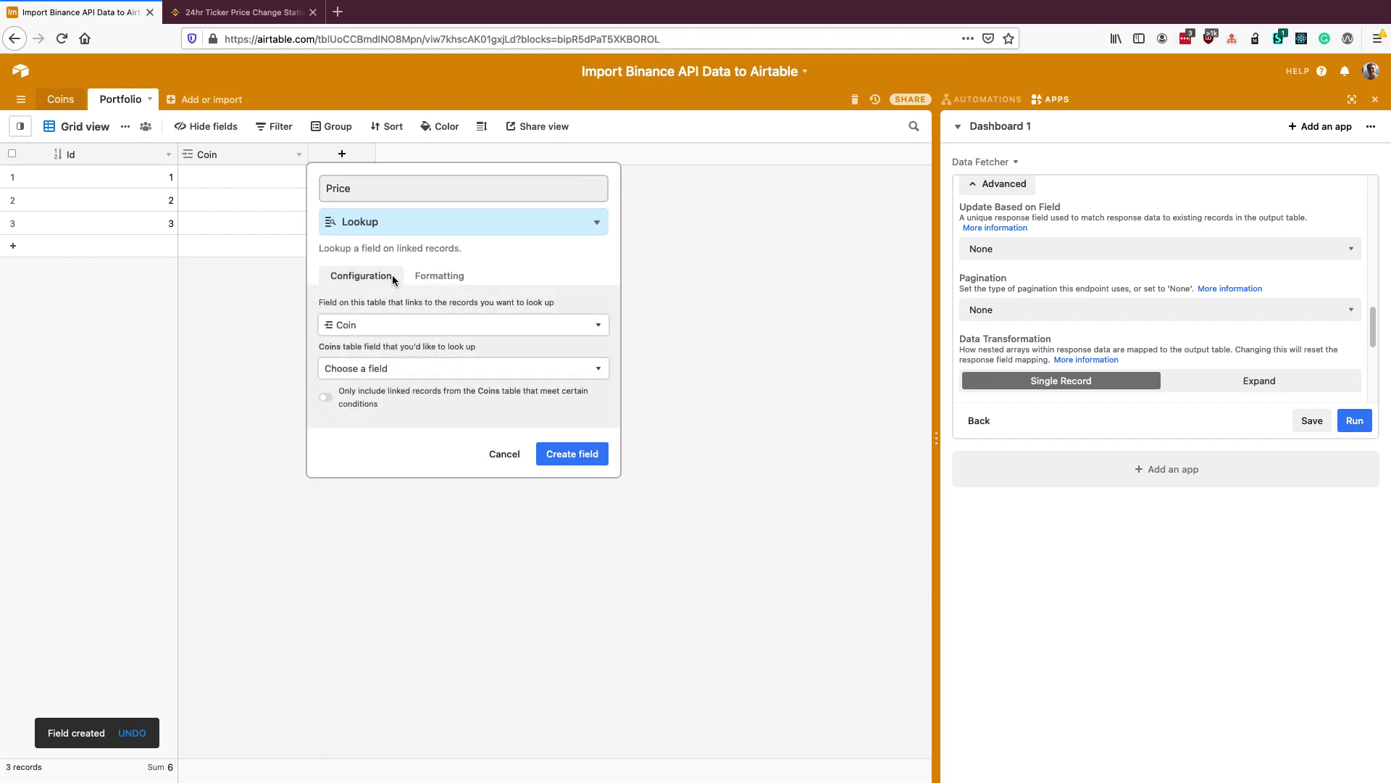
{"action": "left_click", "coordinate": [386, 367]}
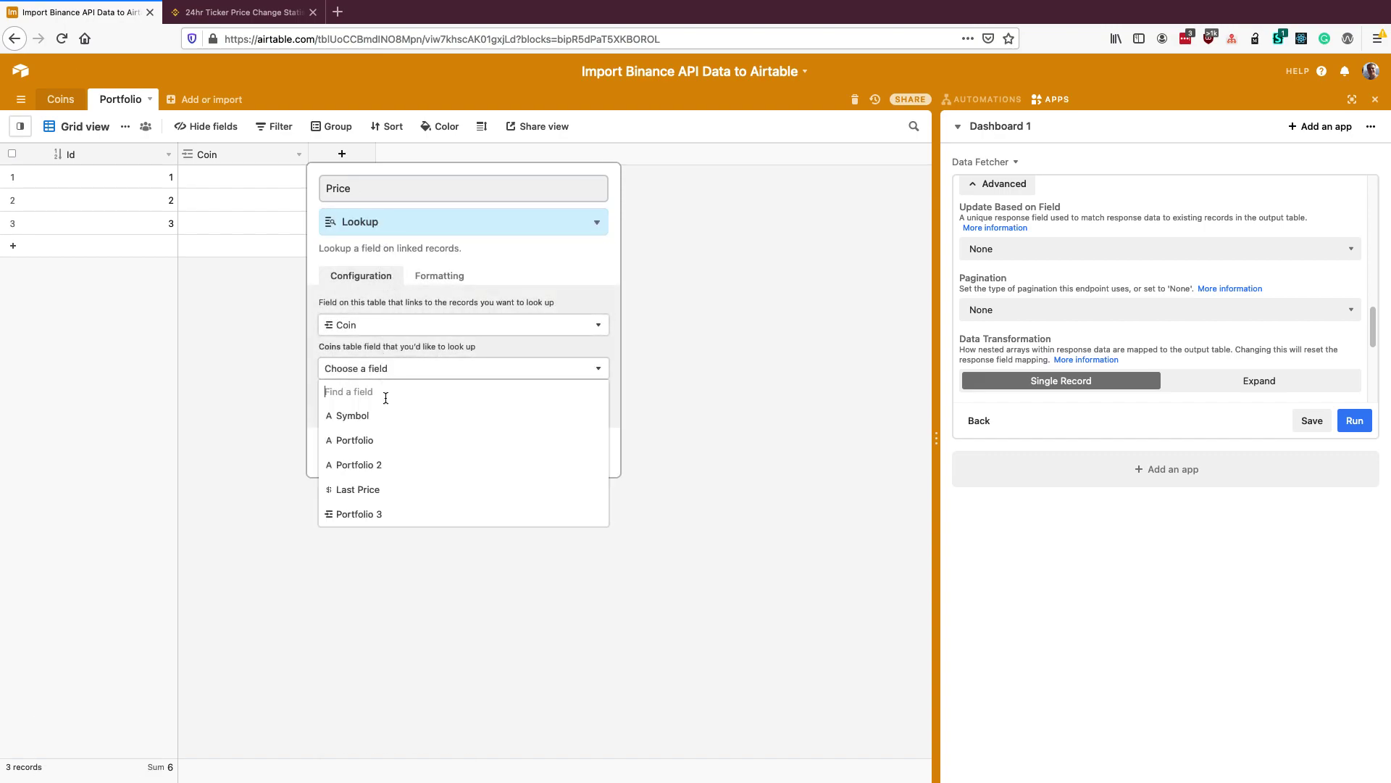
{"action": "left_click", "coordinate": [407, 490]}
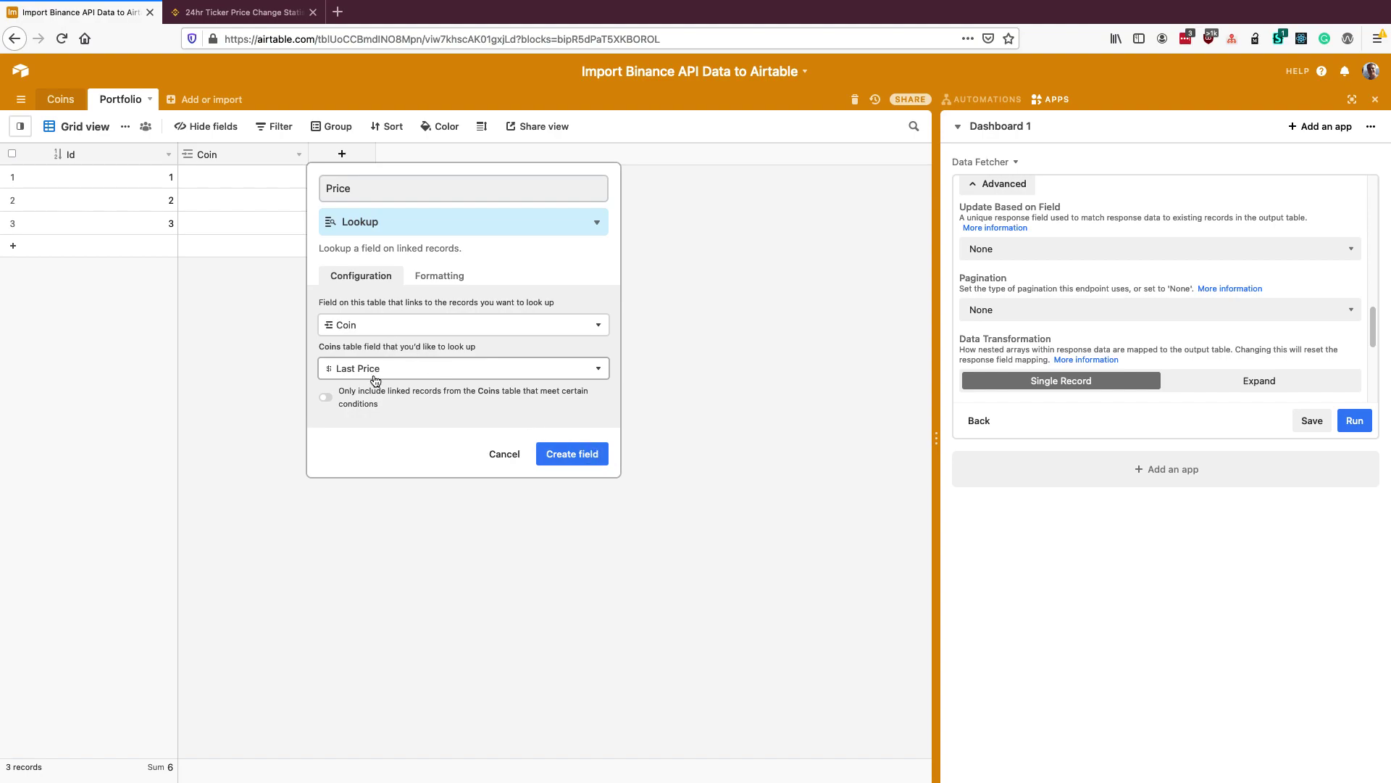
{"action": "left_click", "coordinate": [574, 453]}
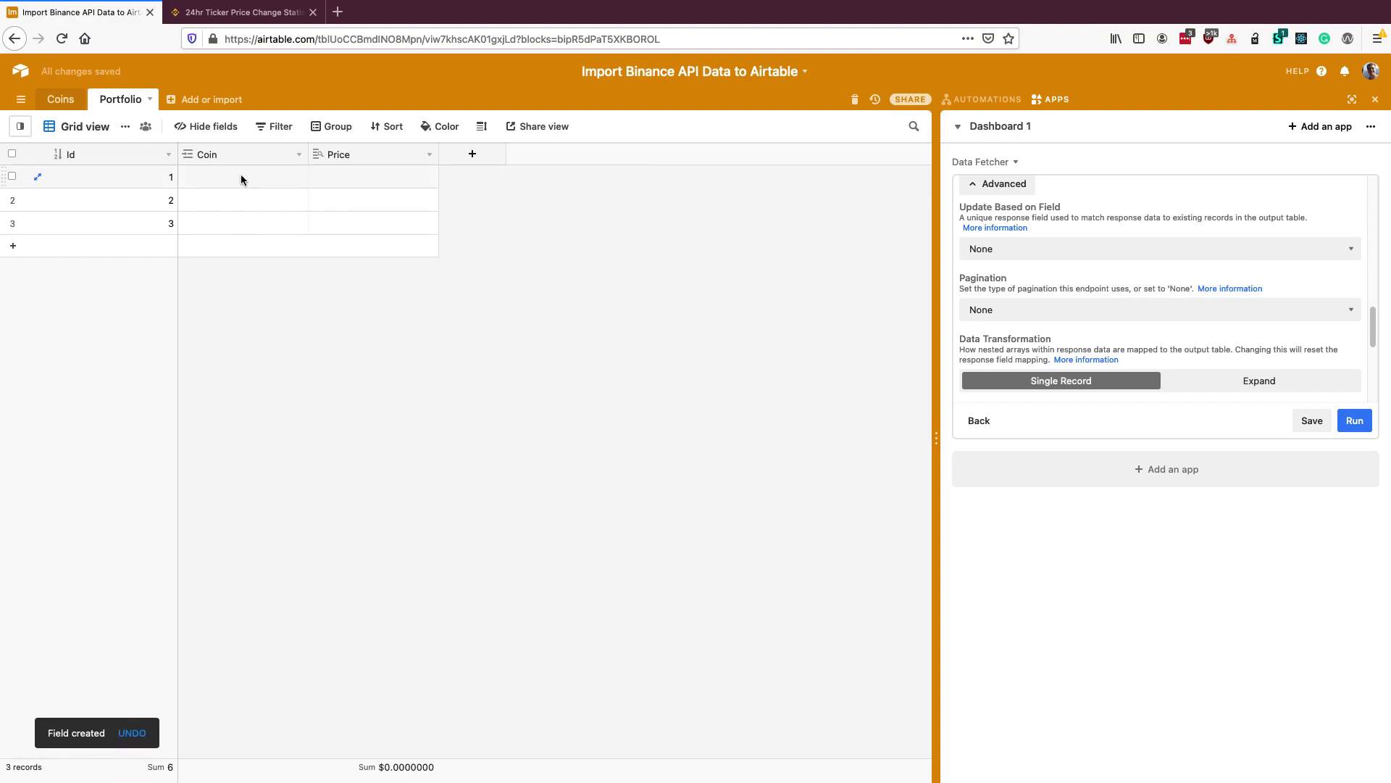
Create an Exchange single-select field with the options Binance and Coinbase.
{"action": "left_click", "coordinate": [471, 154]}
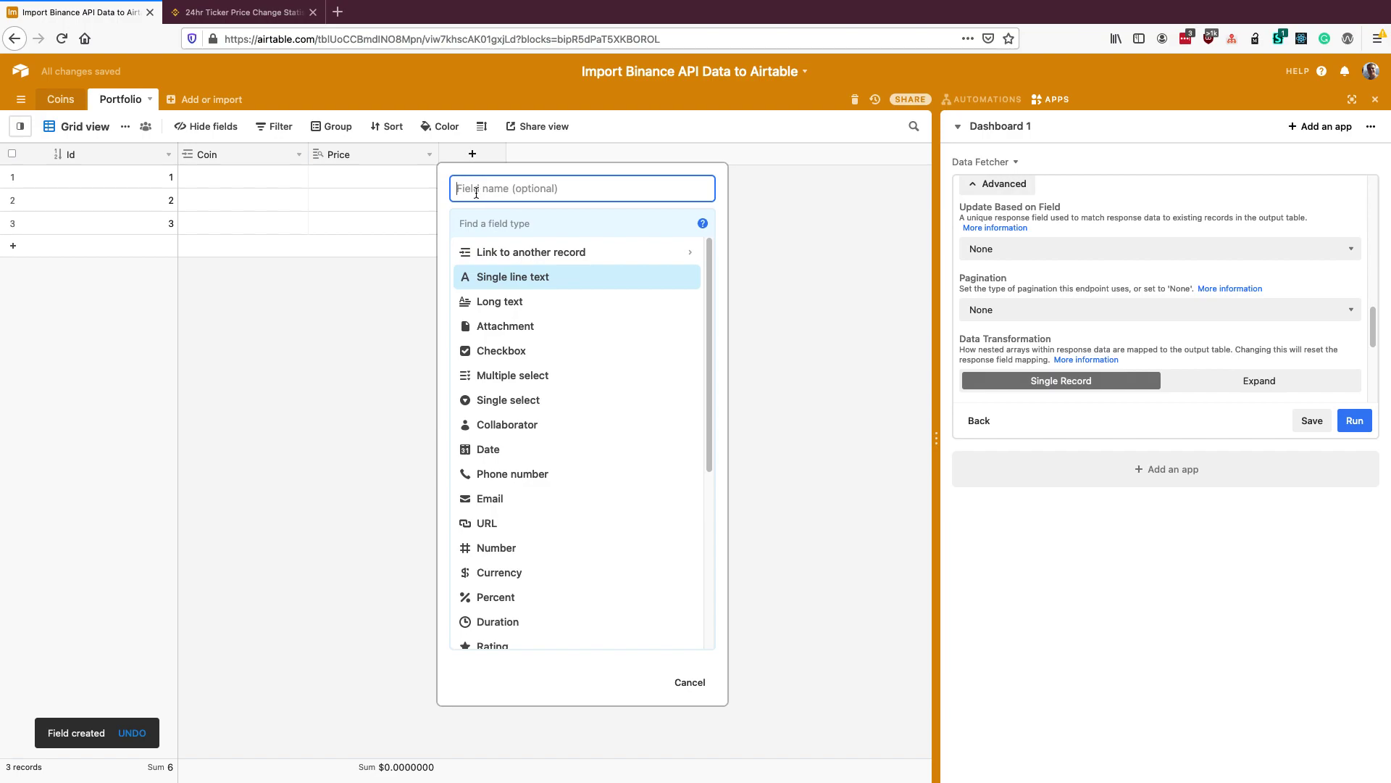
{"action": "type", "text": "Exchange"}
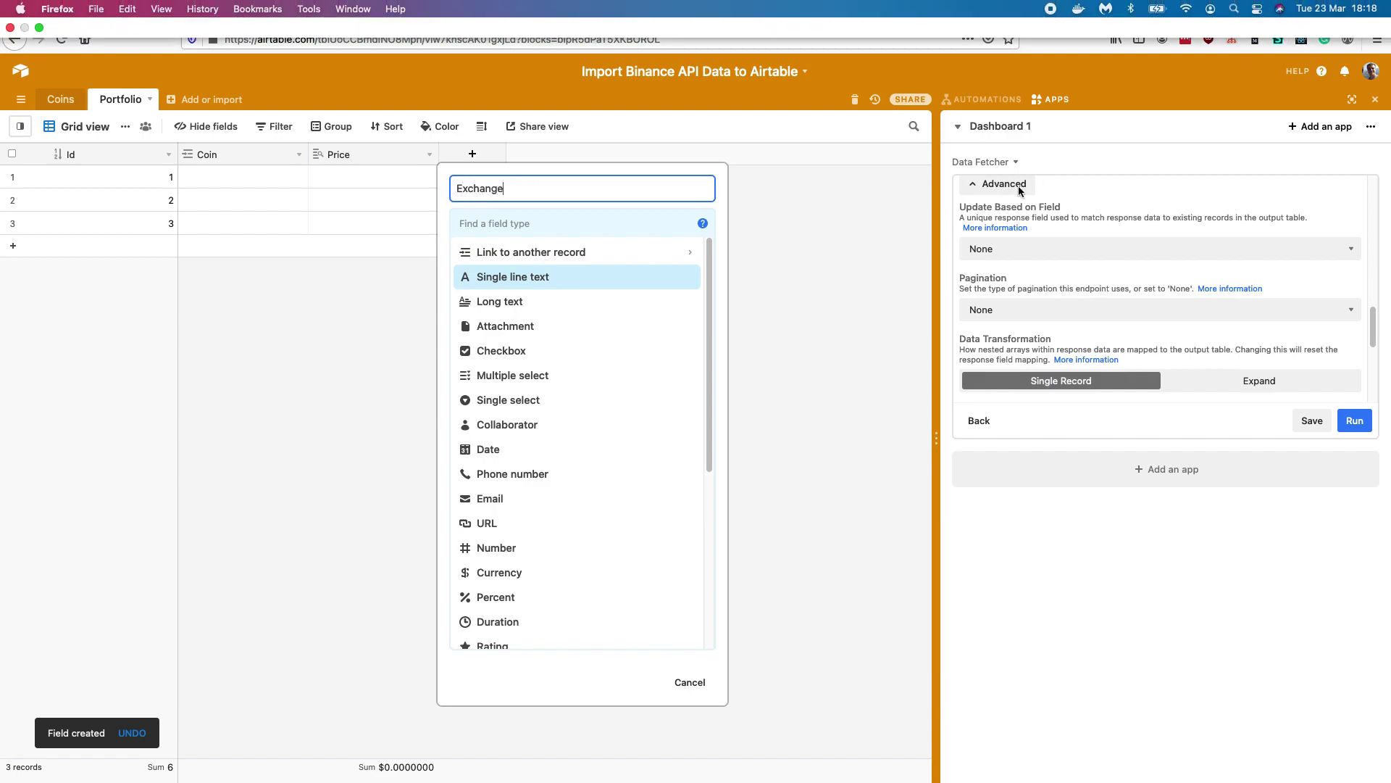
{"action": "left_click", "coordinate": [645, 222]}
{"action": "type", "text": "sin"}
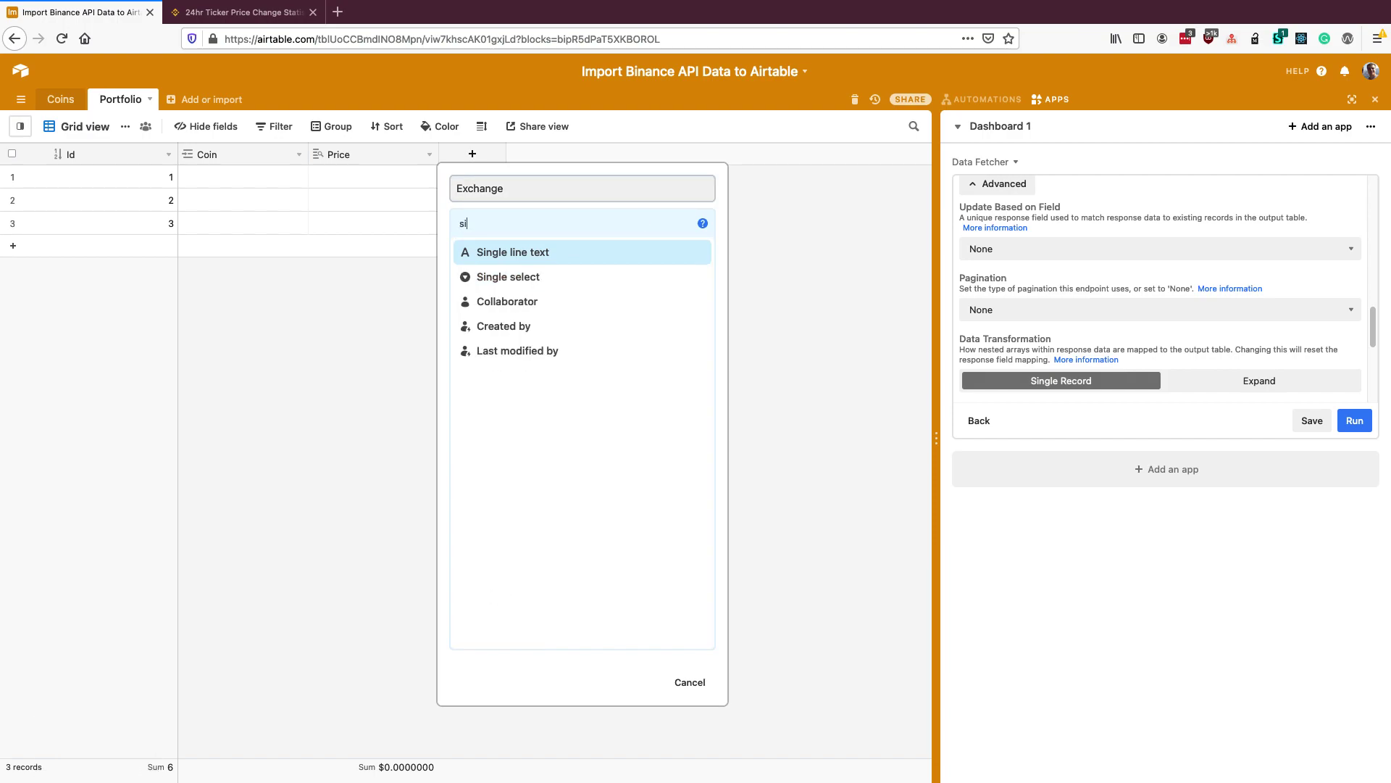
{"action": "left_click", "coordinate": [580, 279]}
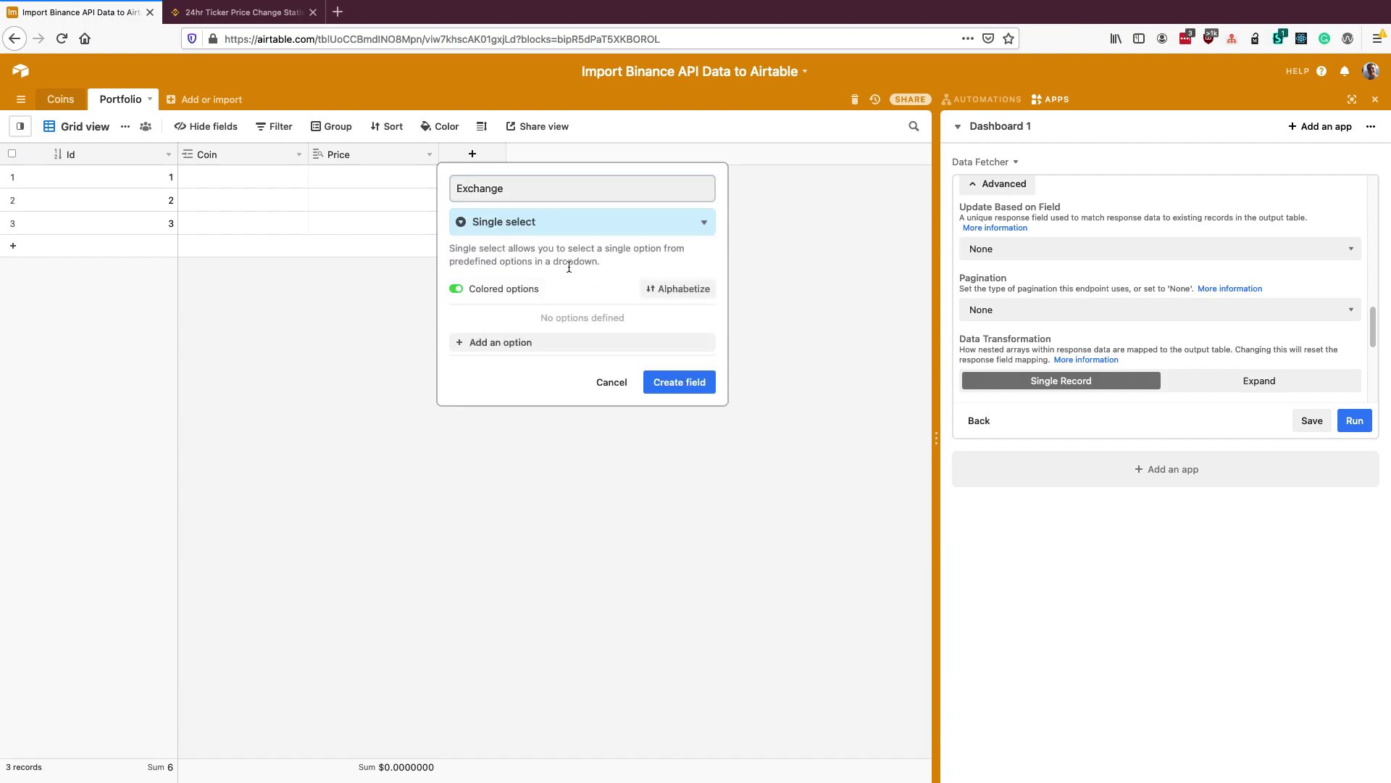
{"action": "left_click", "coordinate": [527, 342]}
{"action": "type", "text": "Binance"}
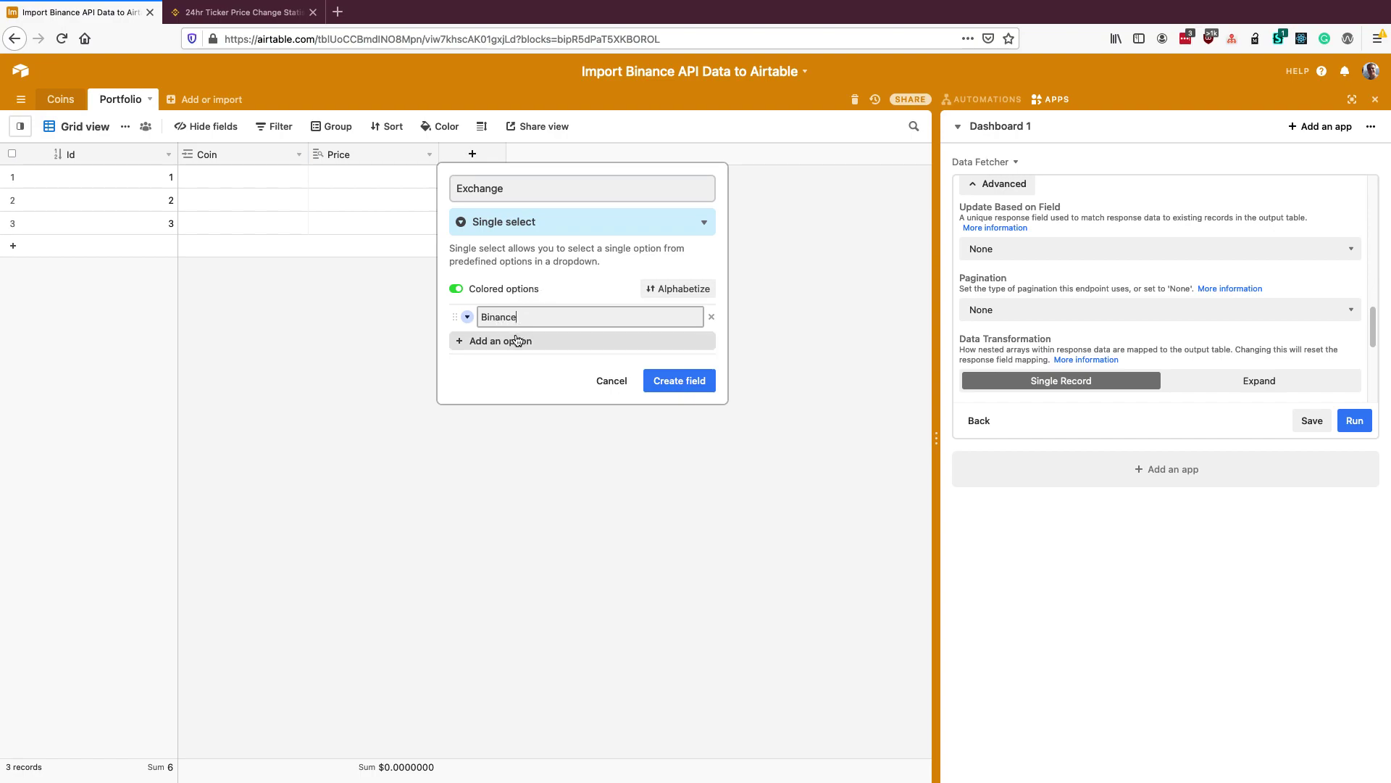
{"action": "left_click", "coordinate": [513, 341]}
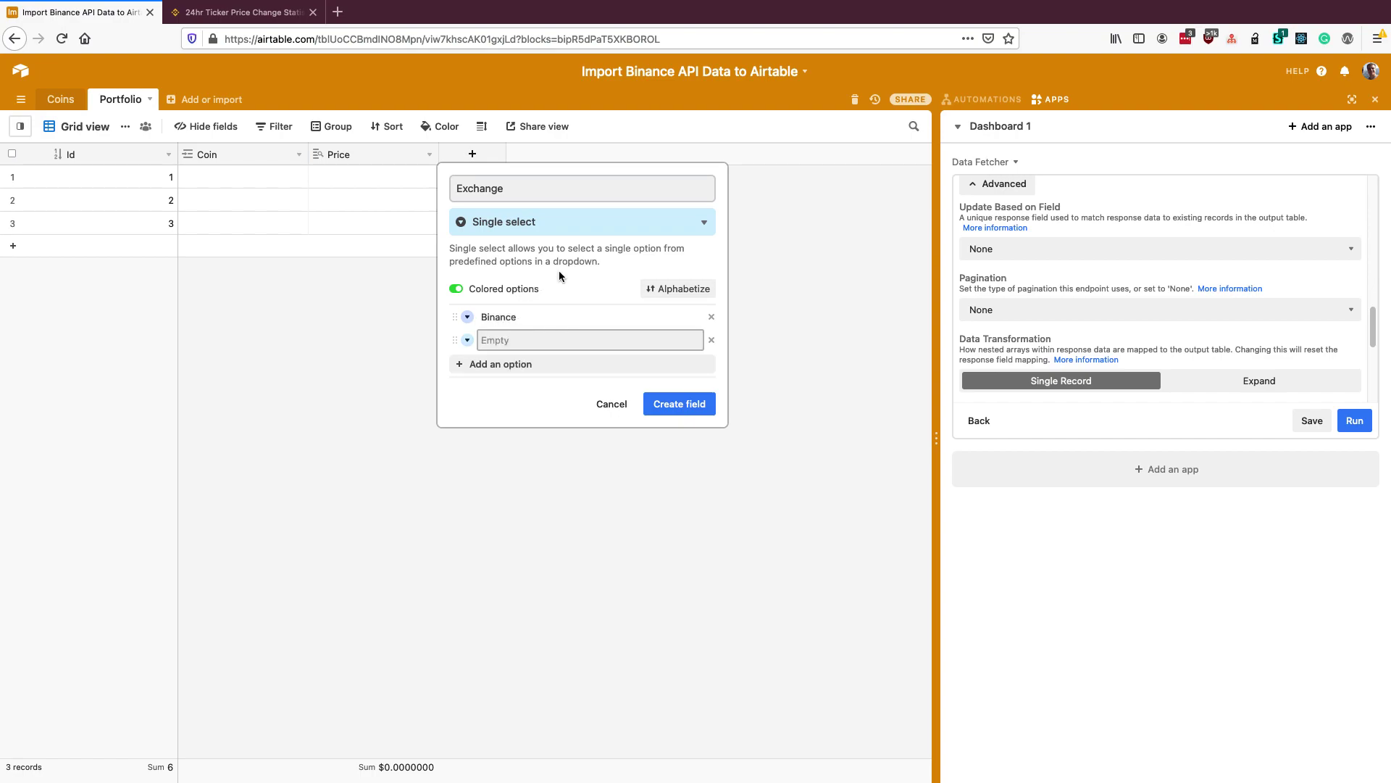
{"action": "type", "text": "Coinbase"}
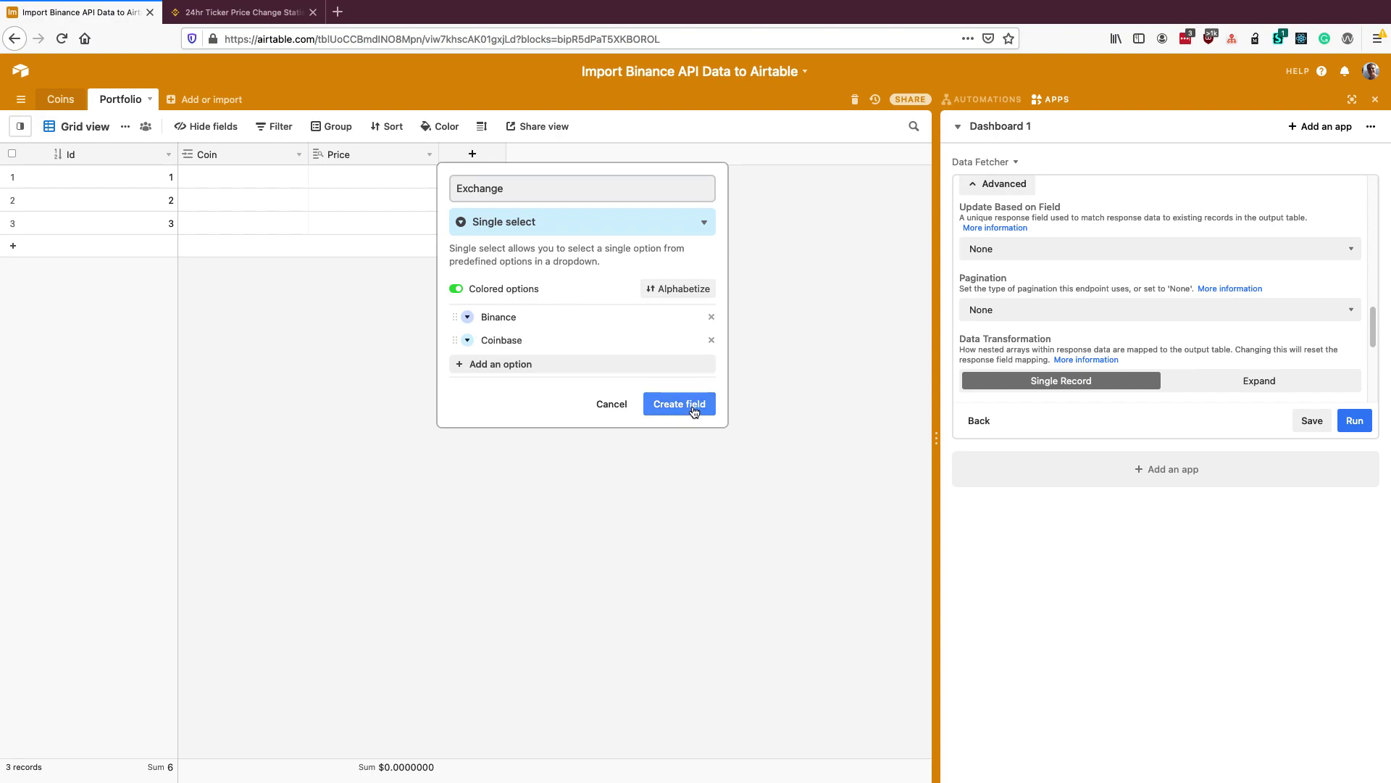
{"action": "left_click", "coordinate": [692, 410]}
Add a Balance number field in decimal format with 1.000 precision.
{"action": "left_click", "coordinate": [602, 154]}
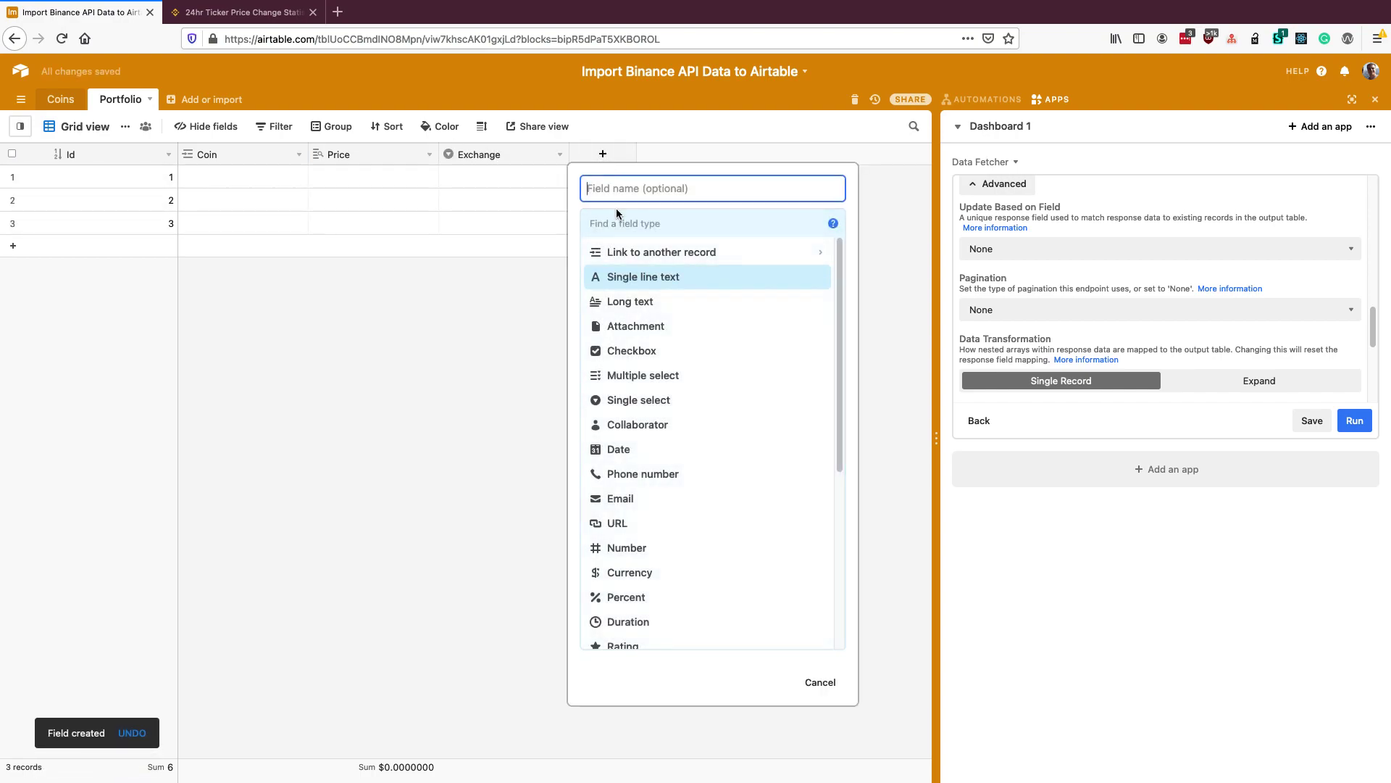
{"action": "type", "text": "Balance"}
{"action": "key", "text": "Tab"}
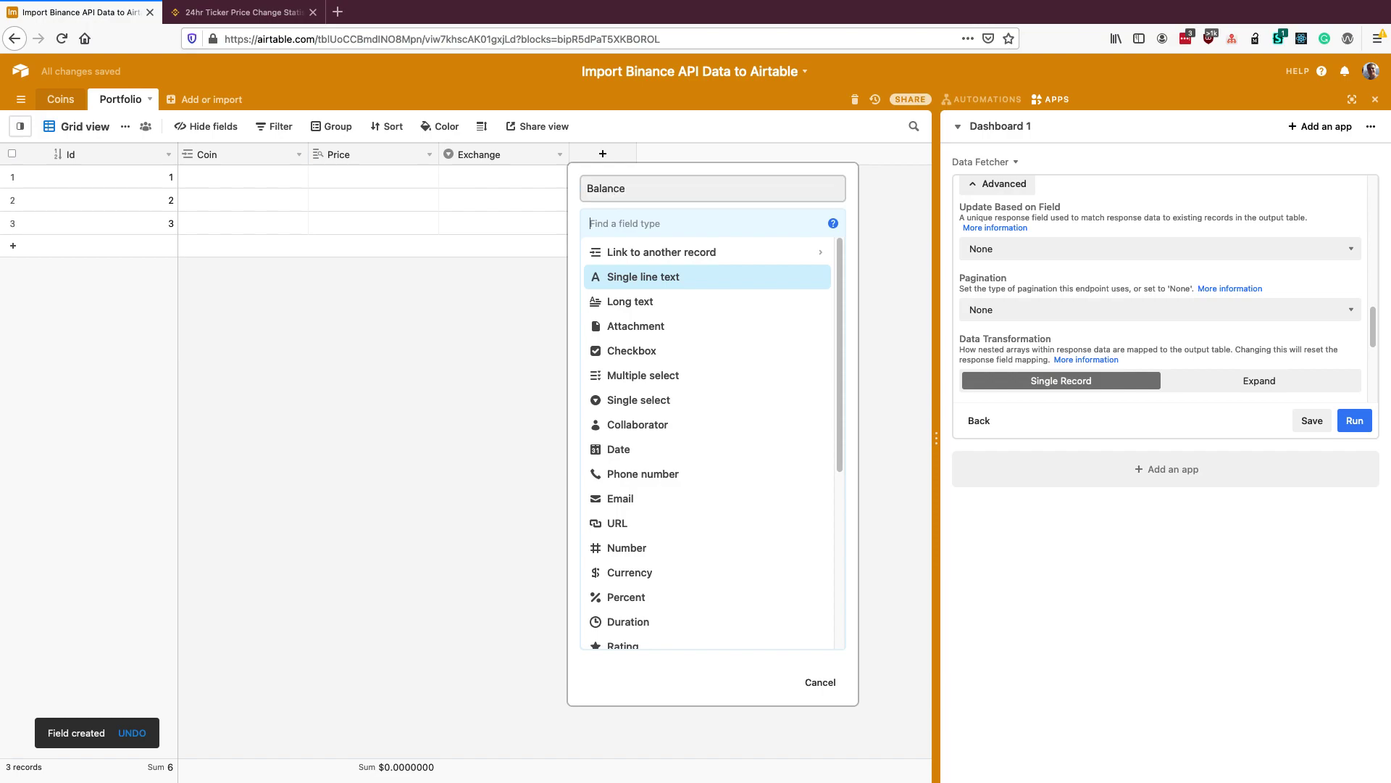
{"action": "type", "text": "nu"}
{"action": "left_click", "coordinate": [614, 253]}
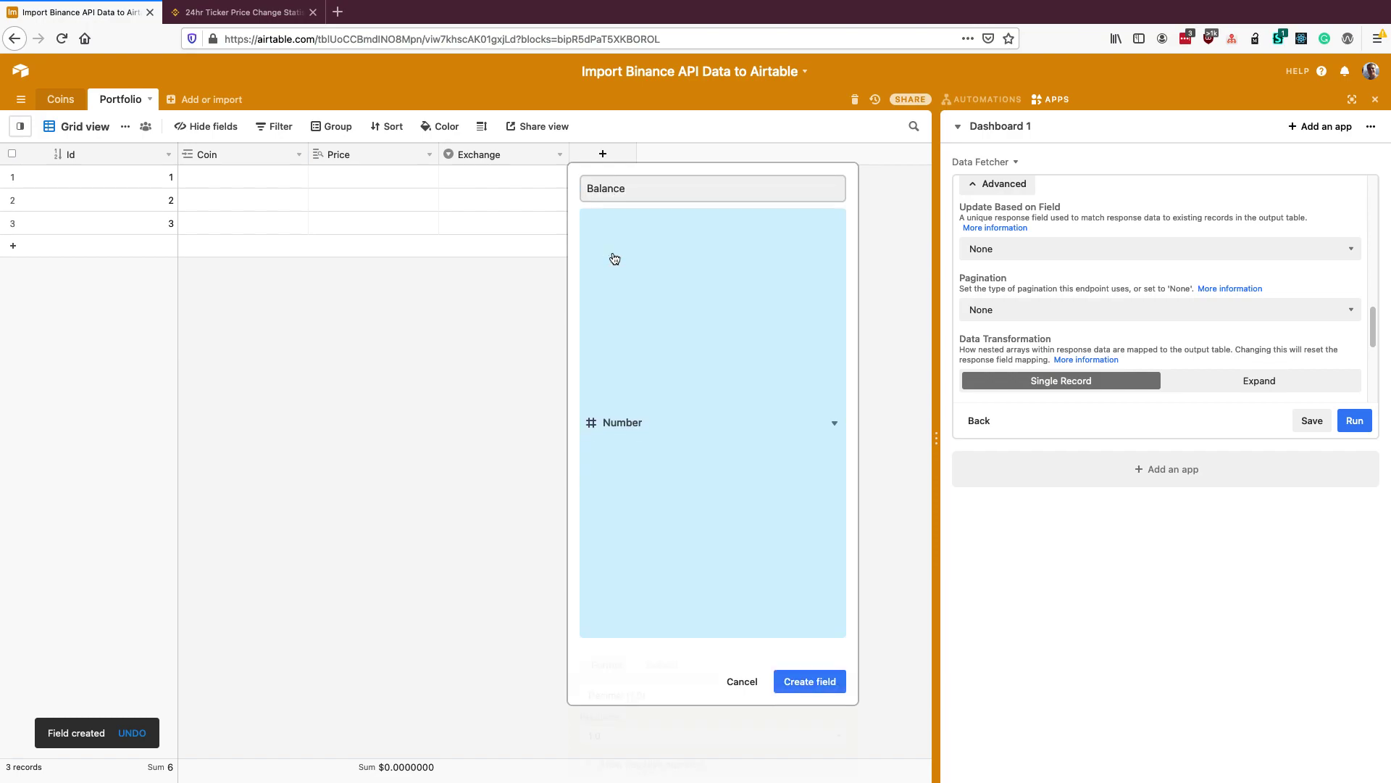
{"action": "left_click", "coordinate": [647, 294]}
{"action": "left_click", "coordinate": [647, 293]}
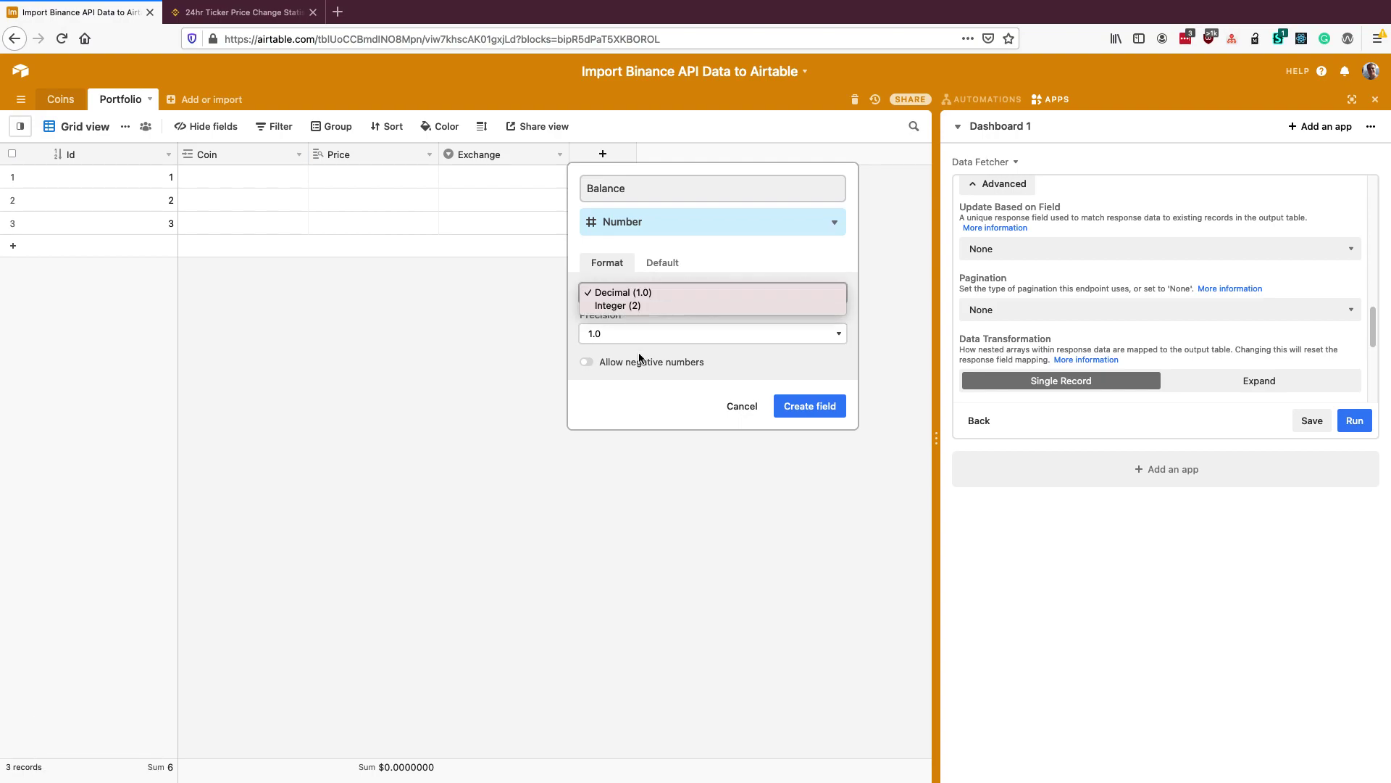
{"action": "left_click", "coordinate": [639, 334]}
{"action": "left_click", "coordinate": [780, 404]}
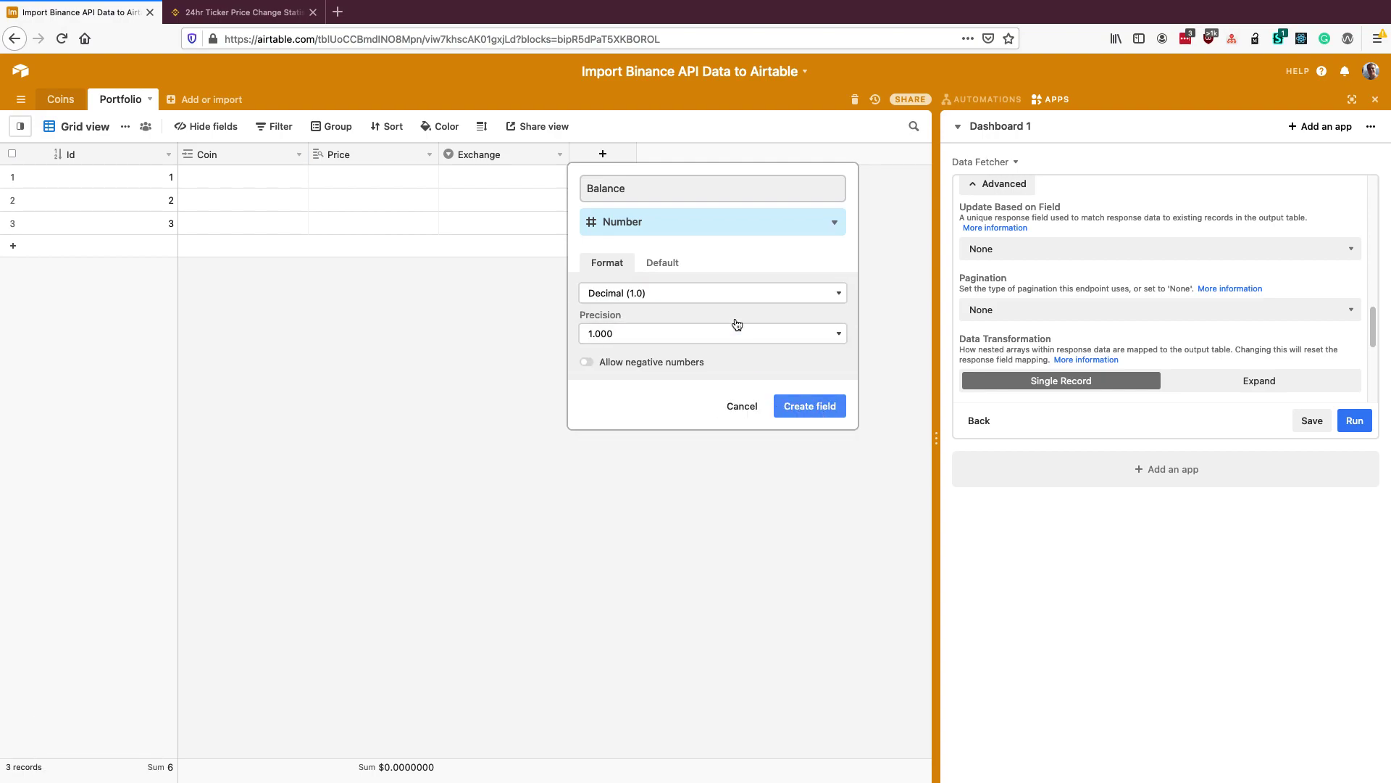
{"action": "key", "text": "Return"}
{"action": "left_click", "coordinate": [732, 153]}
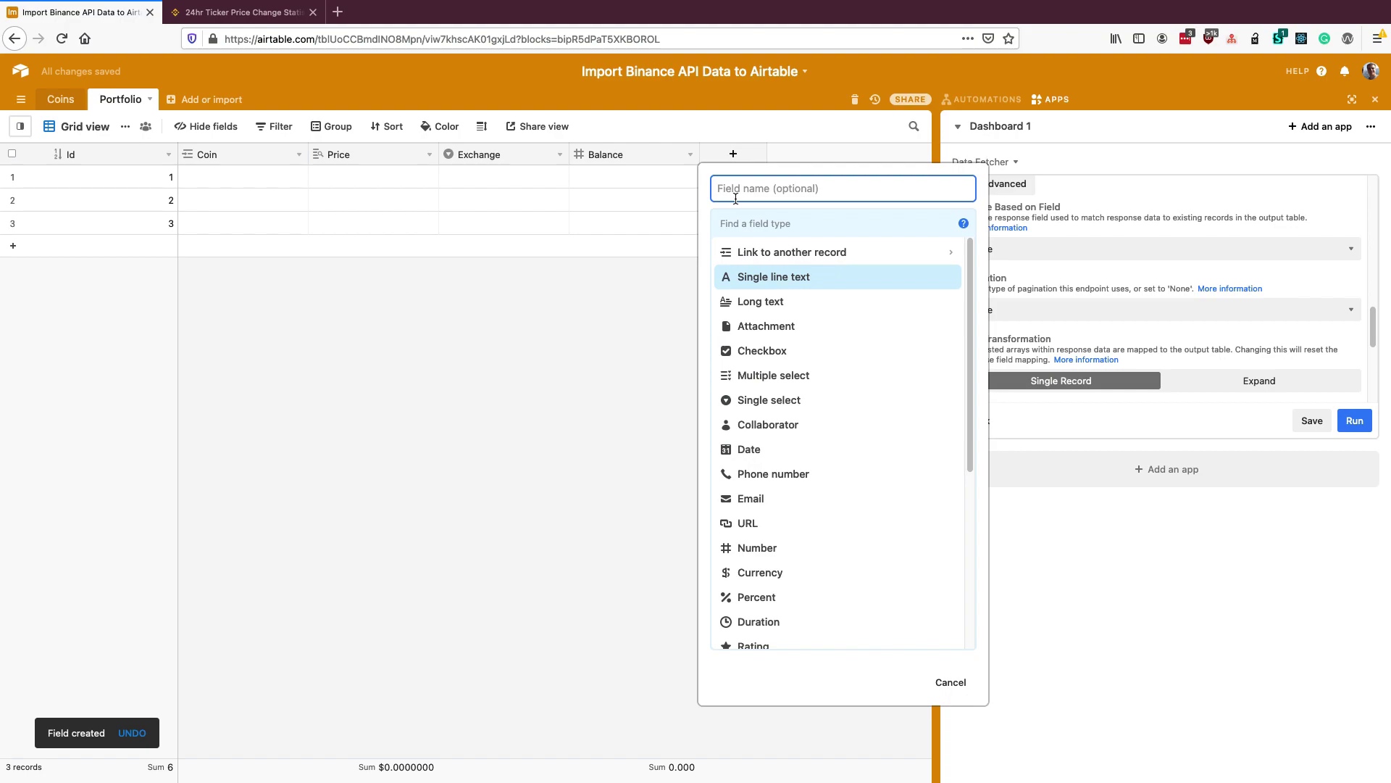
Add a Value (USD) formula field computing Price*Balance.
{"action": "type", "text": "Value (USD)"}
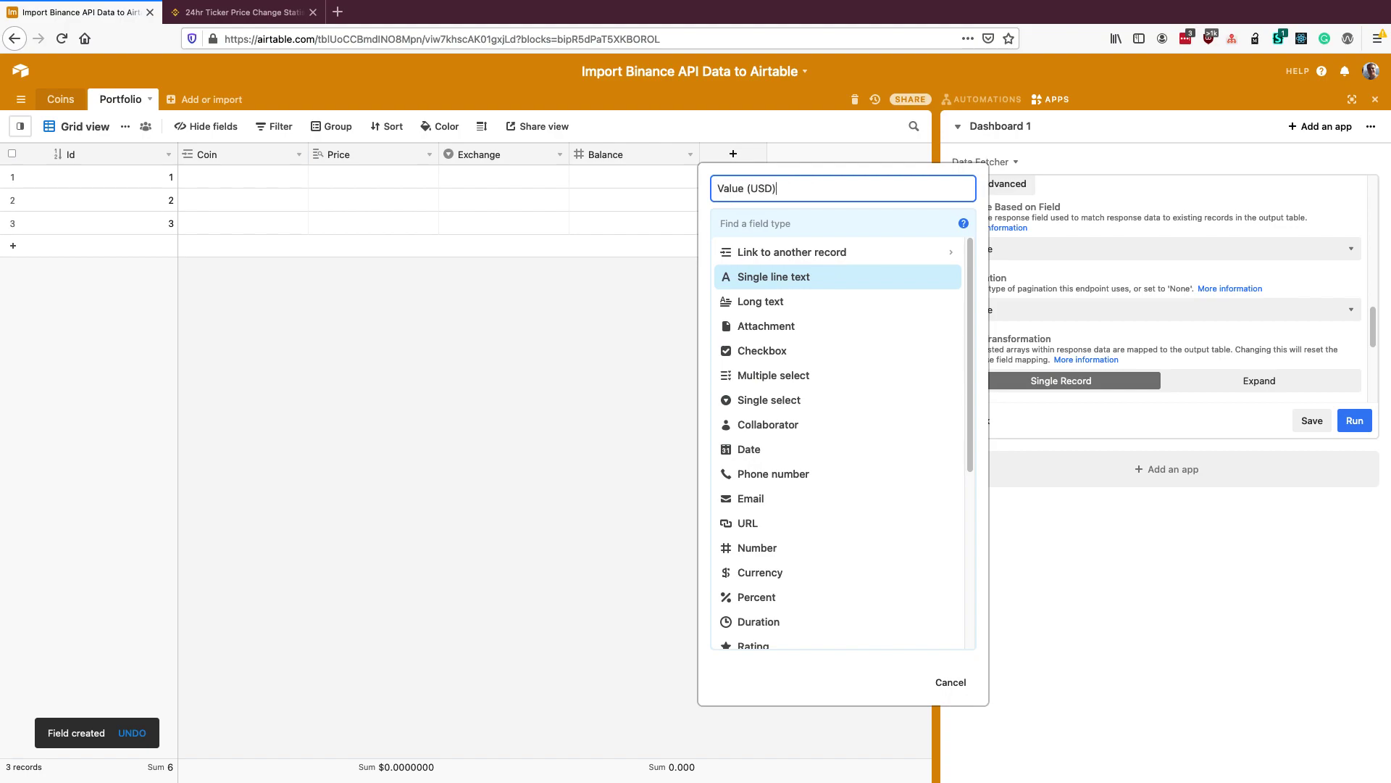
{"action": "type", "text": "for"}
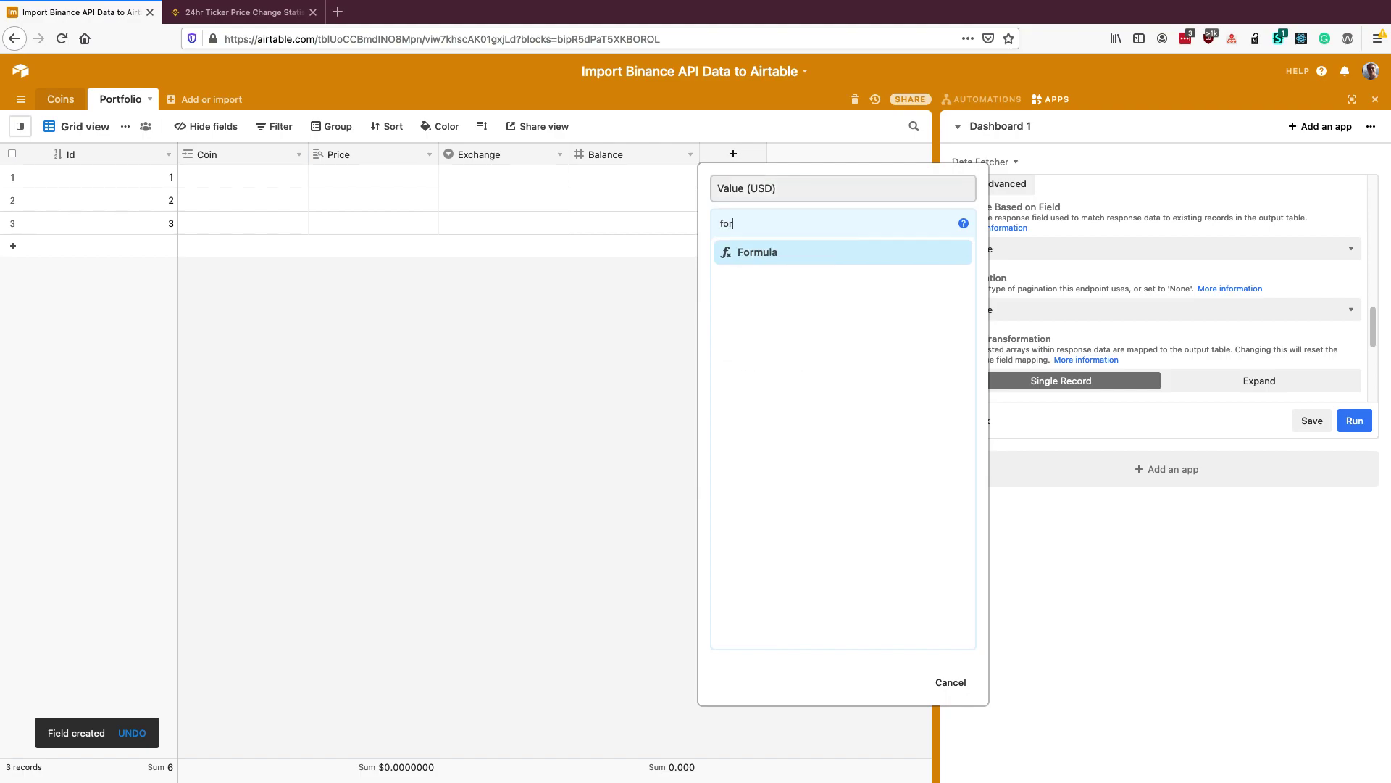
{"action": "left_click", "coordinate": [755, 255]}
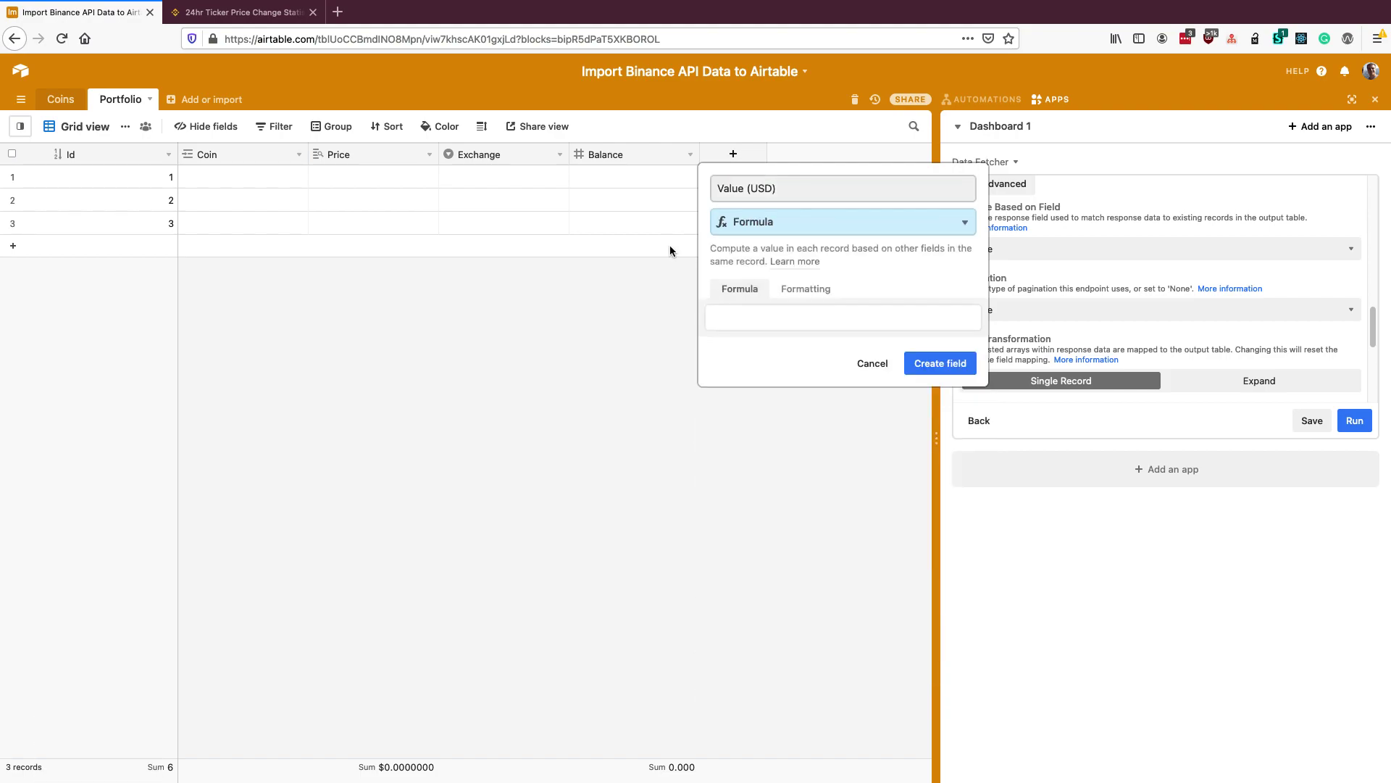
{"action": "left_click", "coordinate": [729, 319]}
{"action": "type", "text": "=Price"}
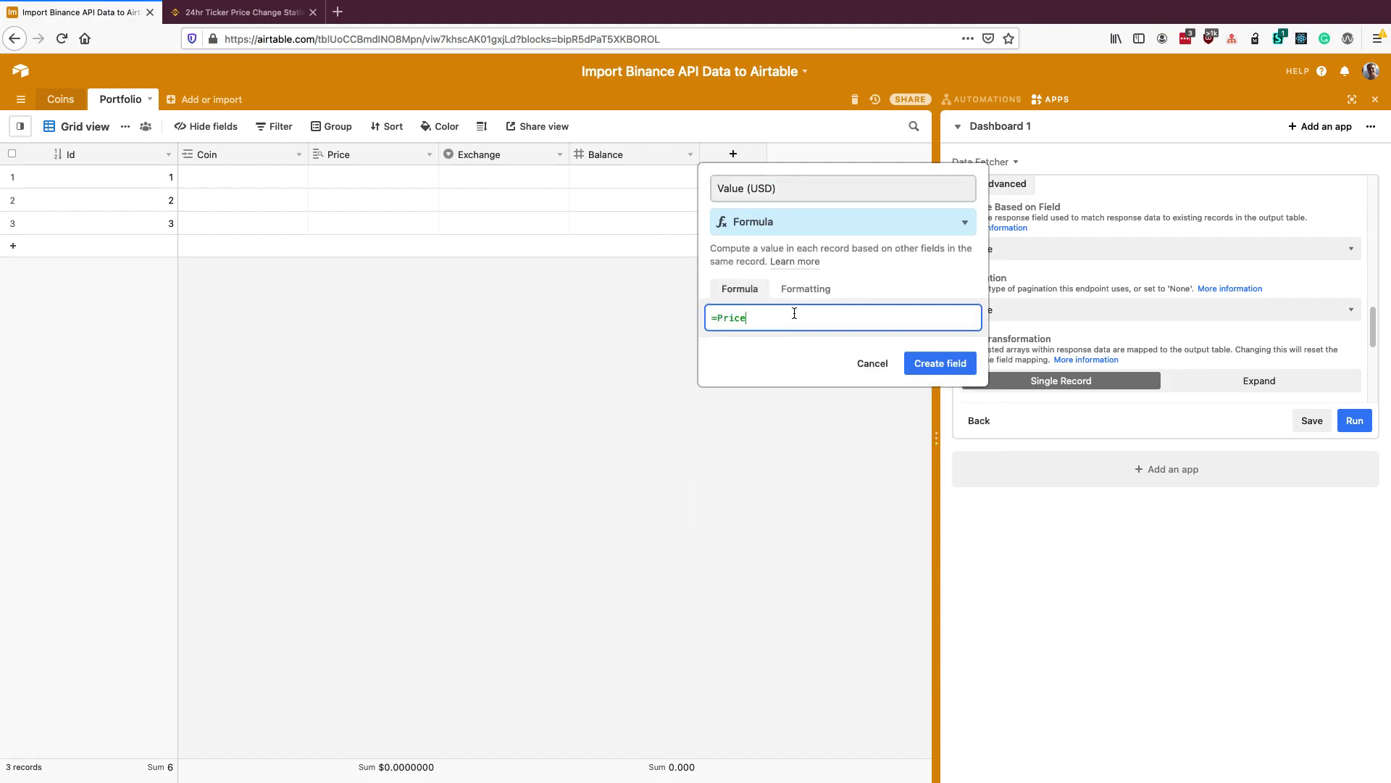
{"action": "type", "text": "*"}
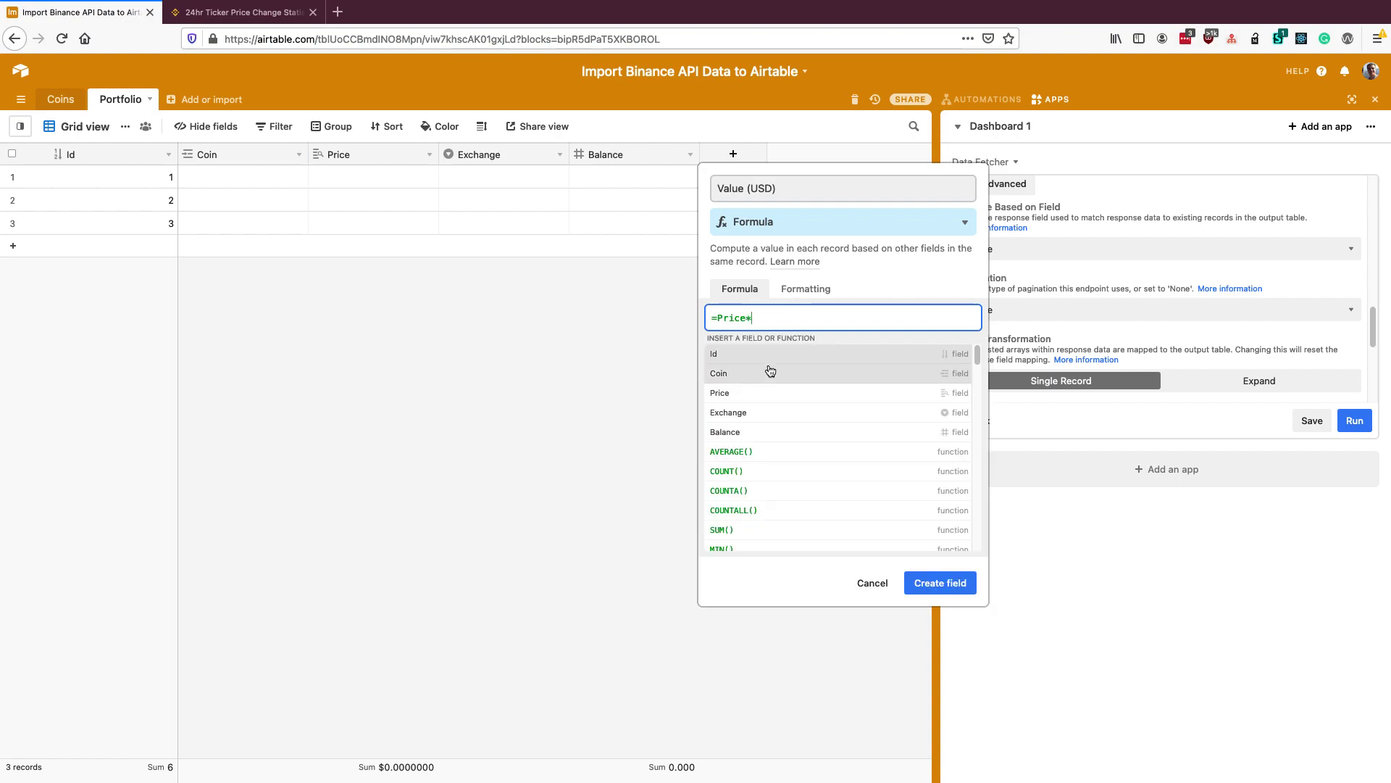
{"action": "left_click", "coordinate": [749, 432]}
Format Value (USD) as currency with $1.00000000 precision and create the field.
{"action": "left_click", "coordinate": [821, 287]}
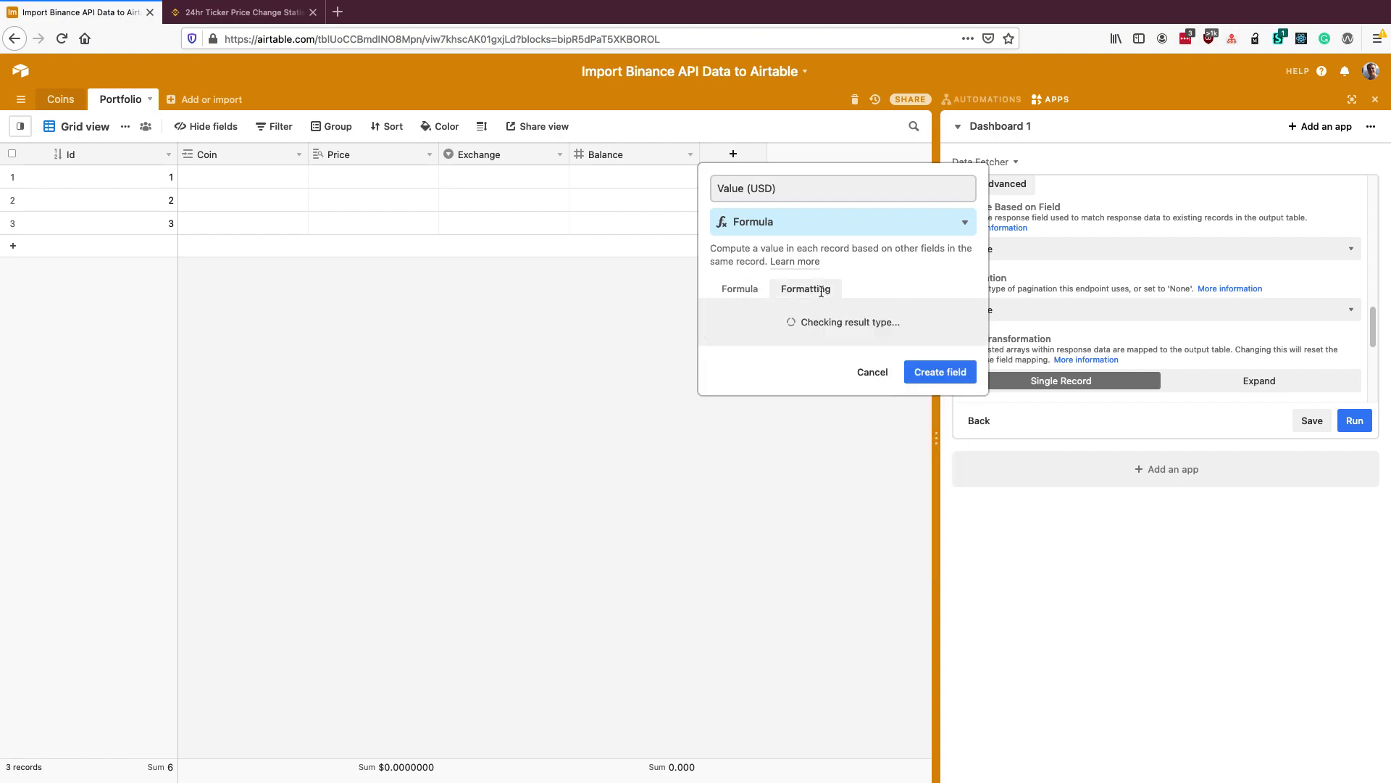
{"action": "left_click", "coordinate": [806, 337]}
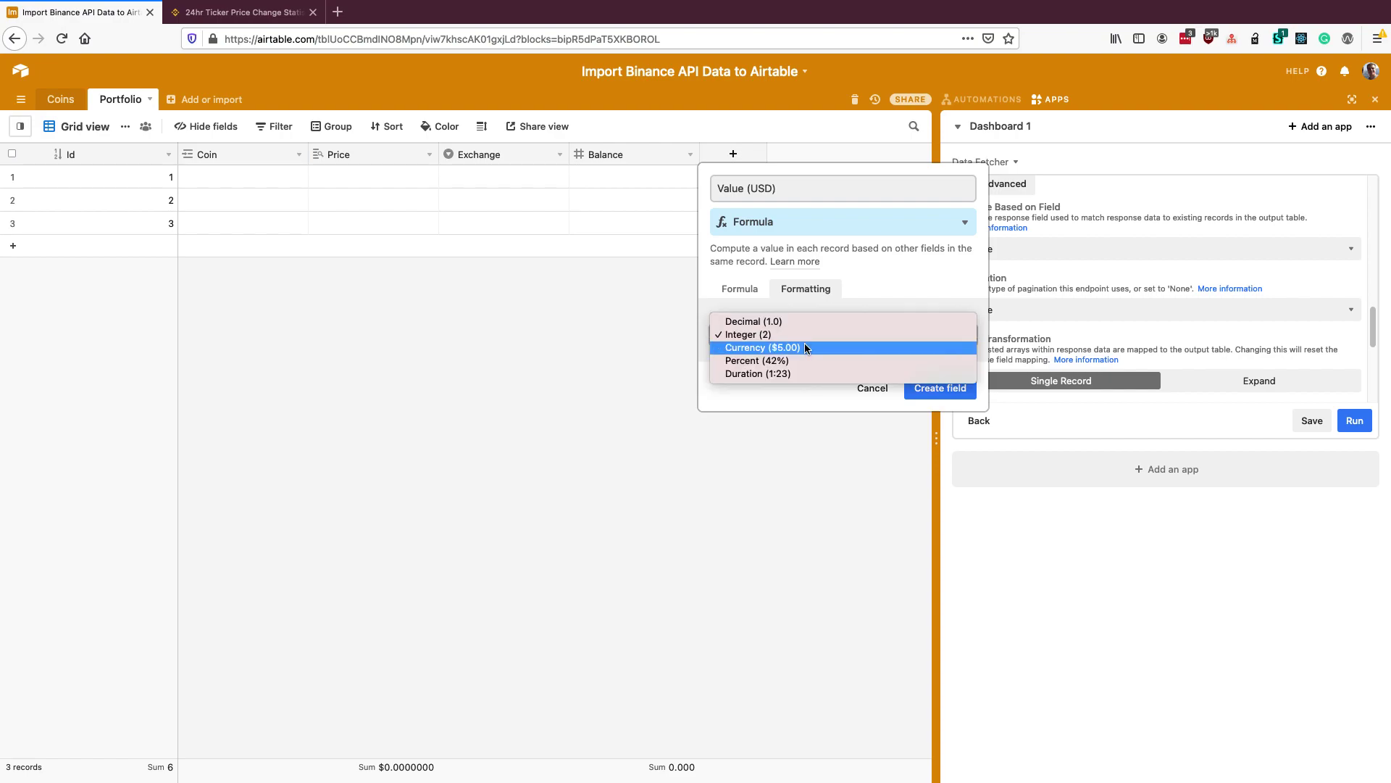
{"action": "left_click", "coordinate": [804, 347]}
{"action": "left_click", "coordinate": [809, 379]}
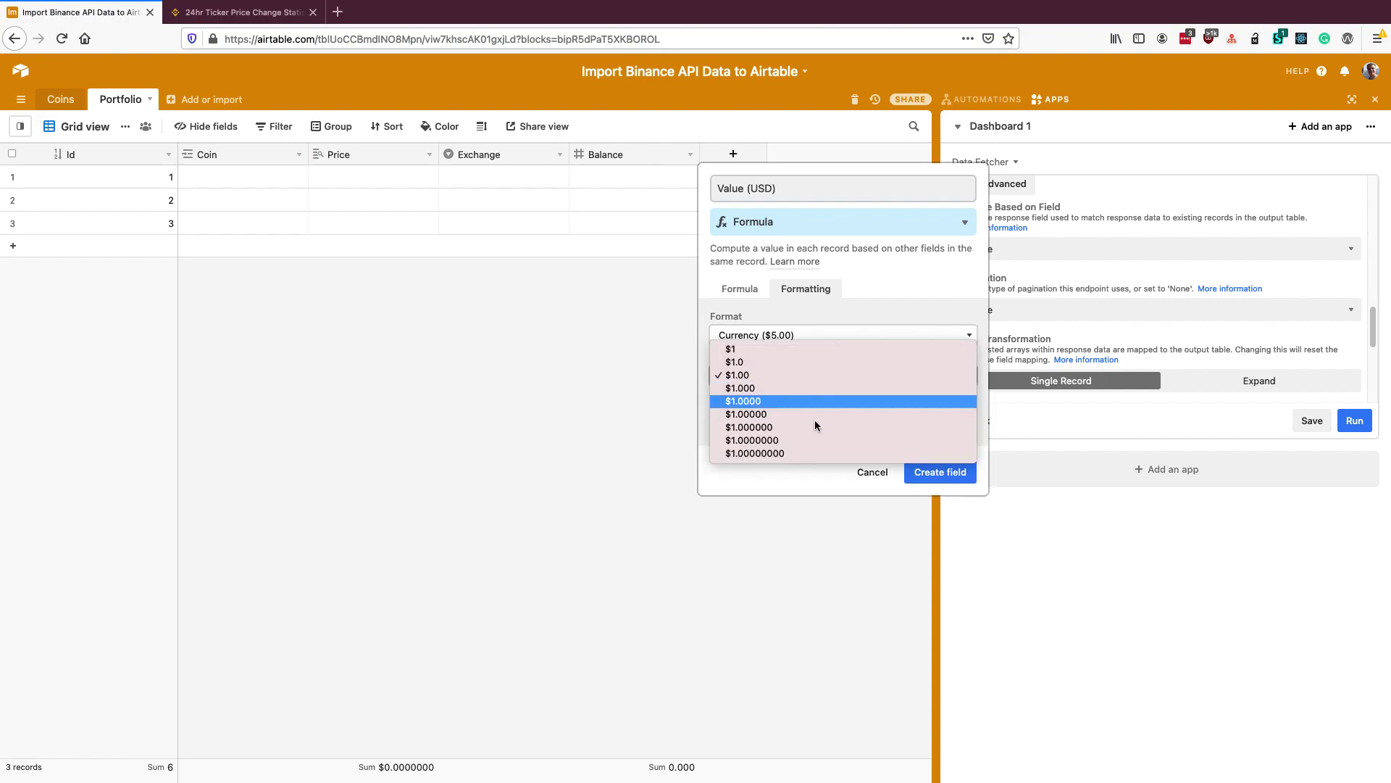
{"action": "left_click", "coordinate": [833, 453]}
{"action": "left_click", "coordinate": [933, 480]}
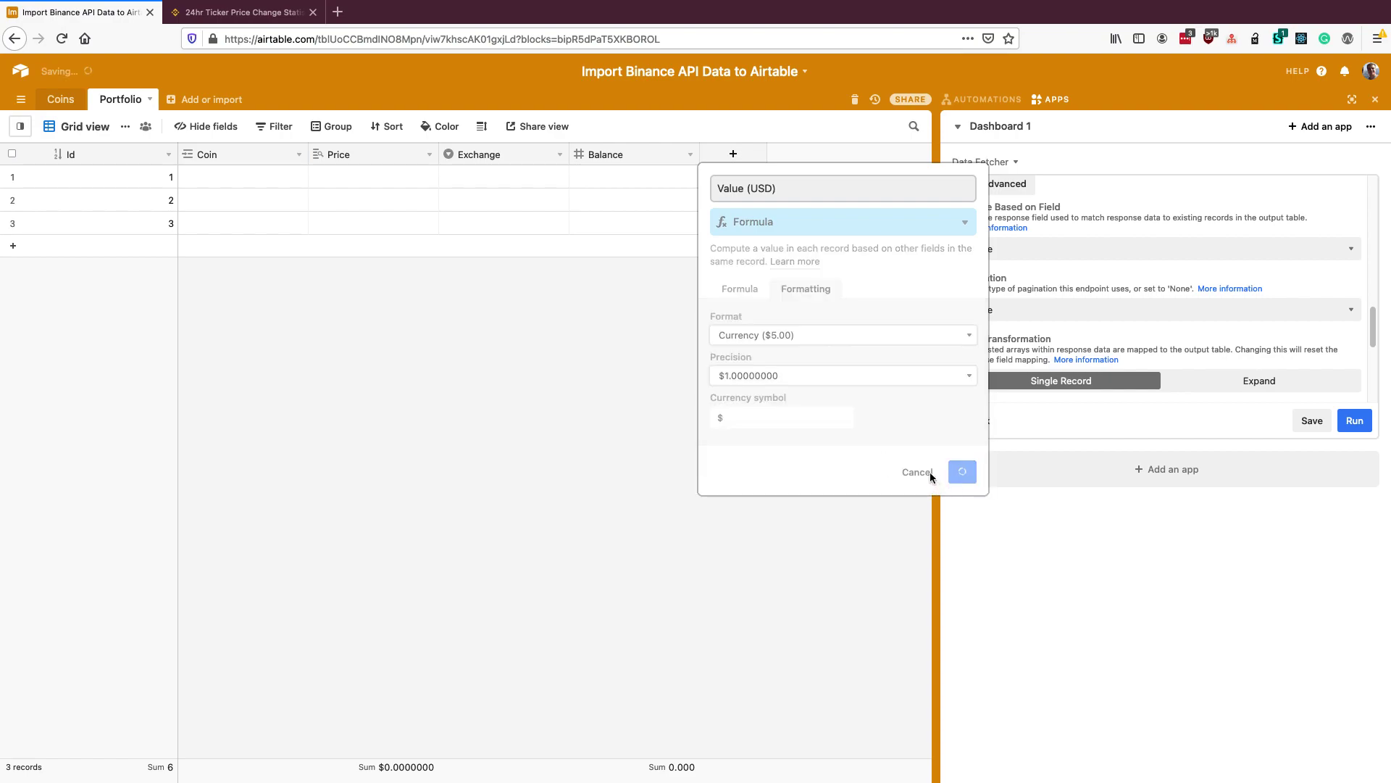
{"action": "left_click", "coordinate": [251, 175]}
Fill row 1 with coin BTC, exchange Coinbase and balance 1.
{"action": "left_click", "coordinate": [187, 178]}
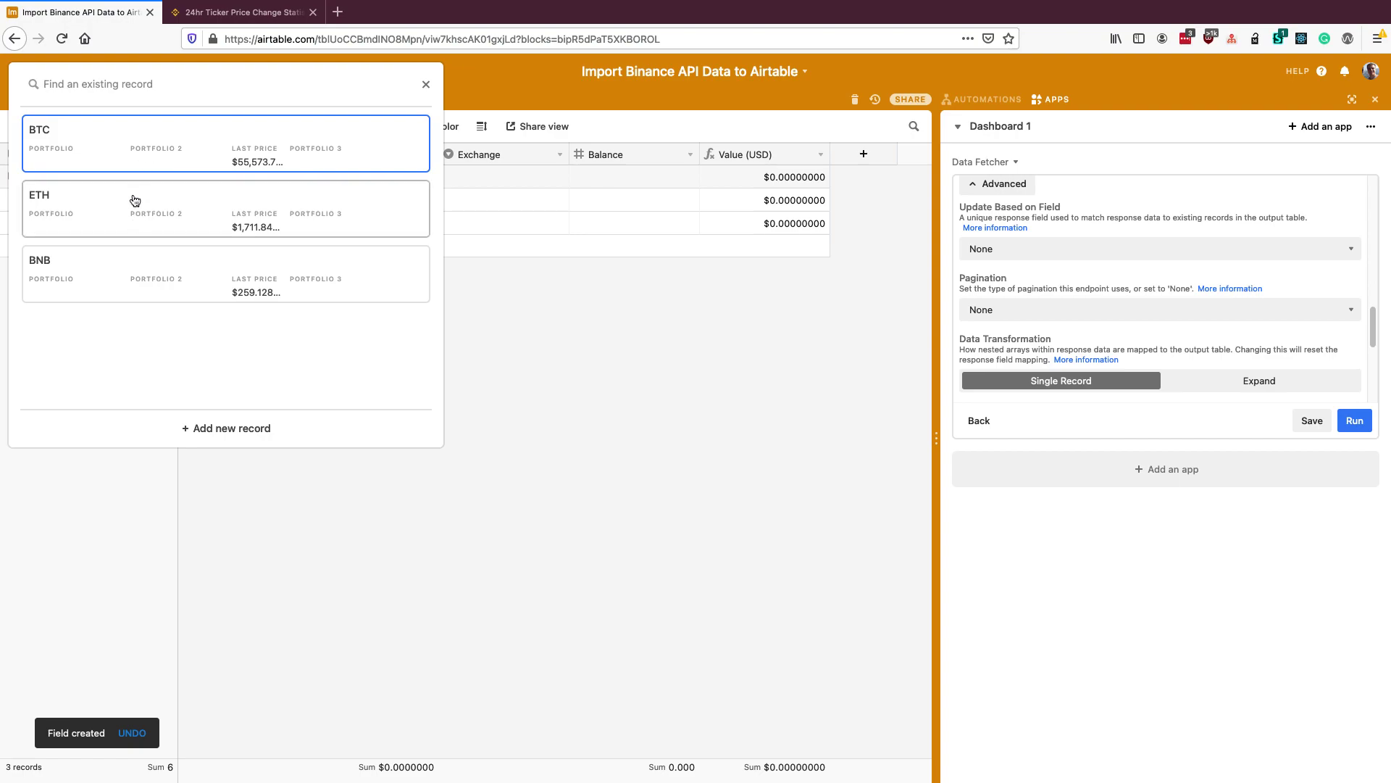
{"action": "left_click", "coordinate": [134, 134]}
{"action": "left_click", "coordinate": [351, 177]}
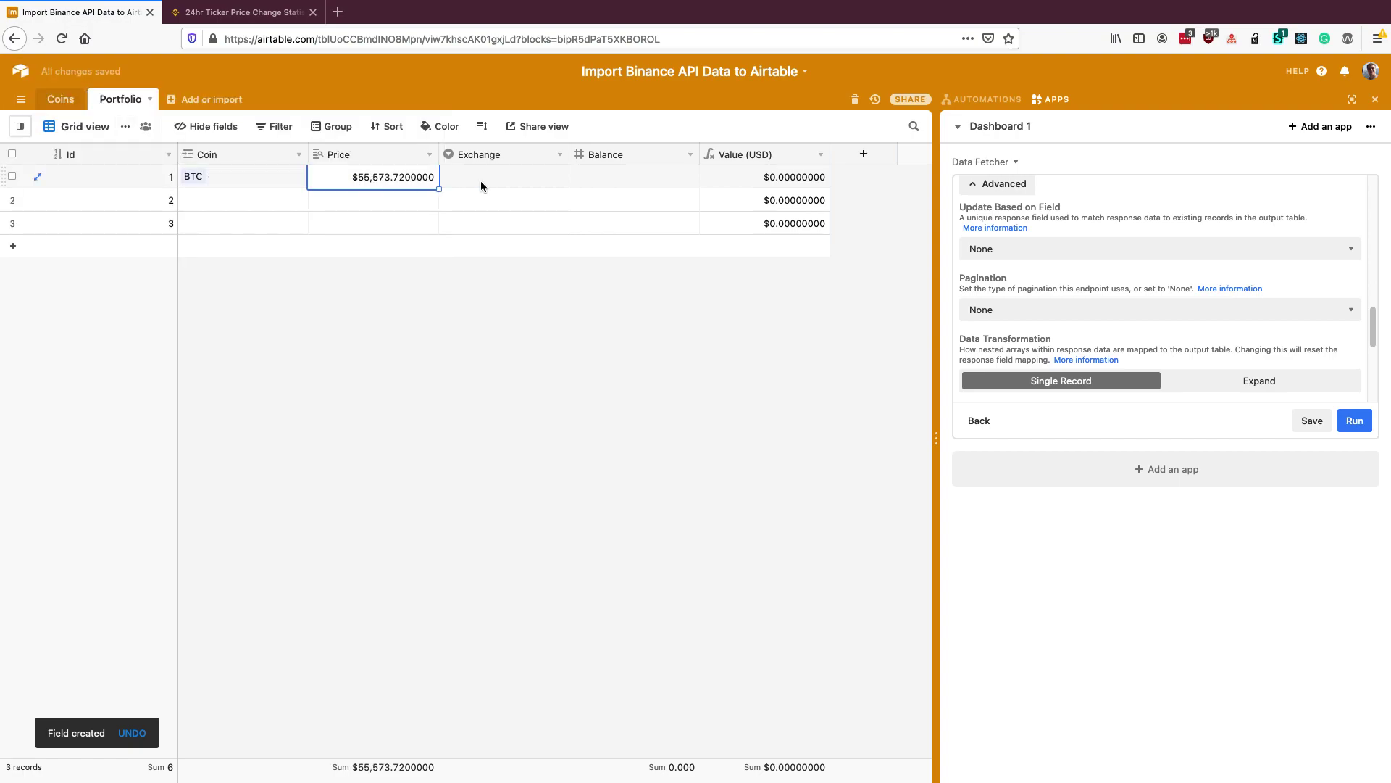
{"action": "left_click", "coordinate": [483, 185]}
{"action": "left_click", "coordinate": [483, 186]}
{"action": "left_click", "coordinate": [511, 273]}
{"action": "left_click", "coordinate": [608, 181]}
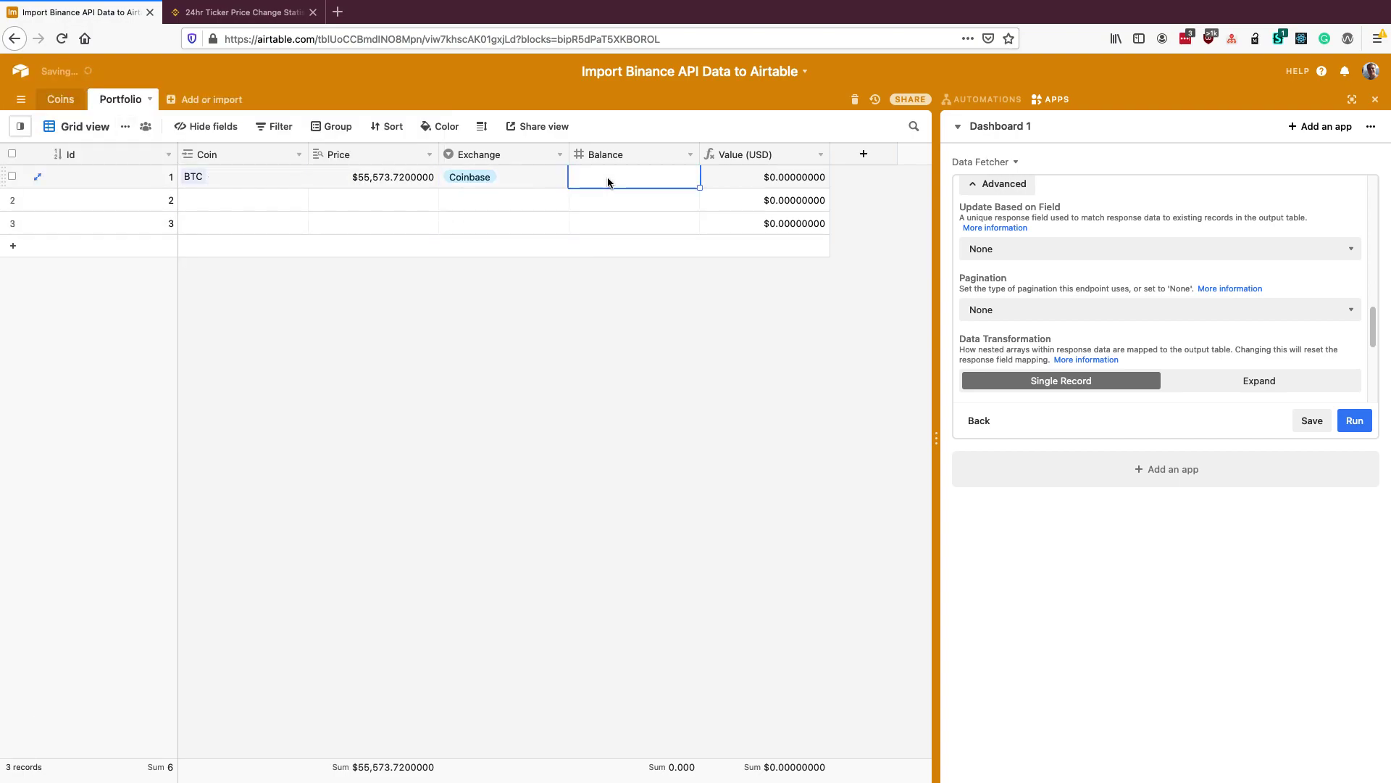
{"action": "type", "text": "1"}
{"action": "key", "text": "Return"}
Fill row 2 with coin ETH, exchange Coinbase and balance 10.
{"action": "left_click", "coordinate": [249, 200]}
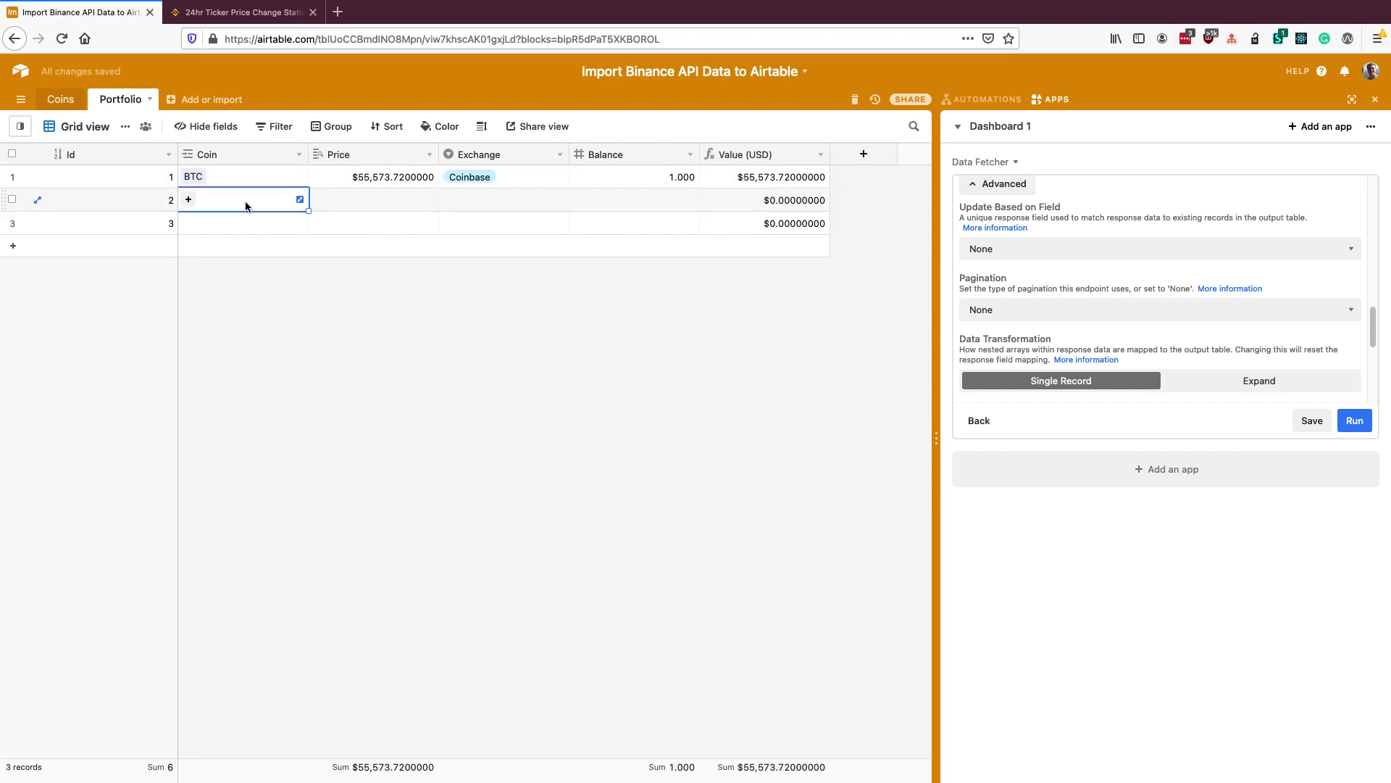
{"action": "left_click", "coordinate": [189, 201]}
{"action": "left_click", "coordinate": [174, 208]}
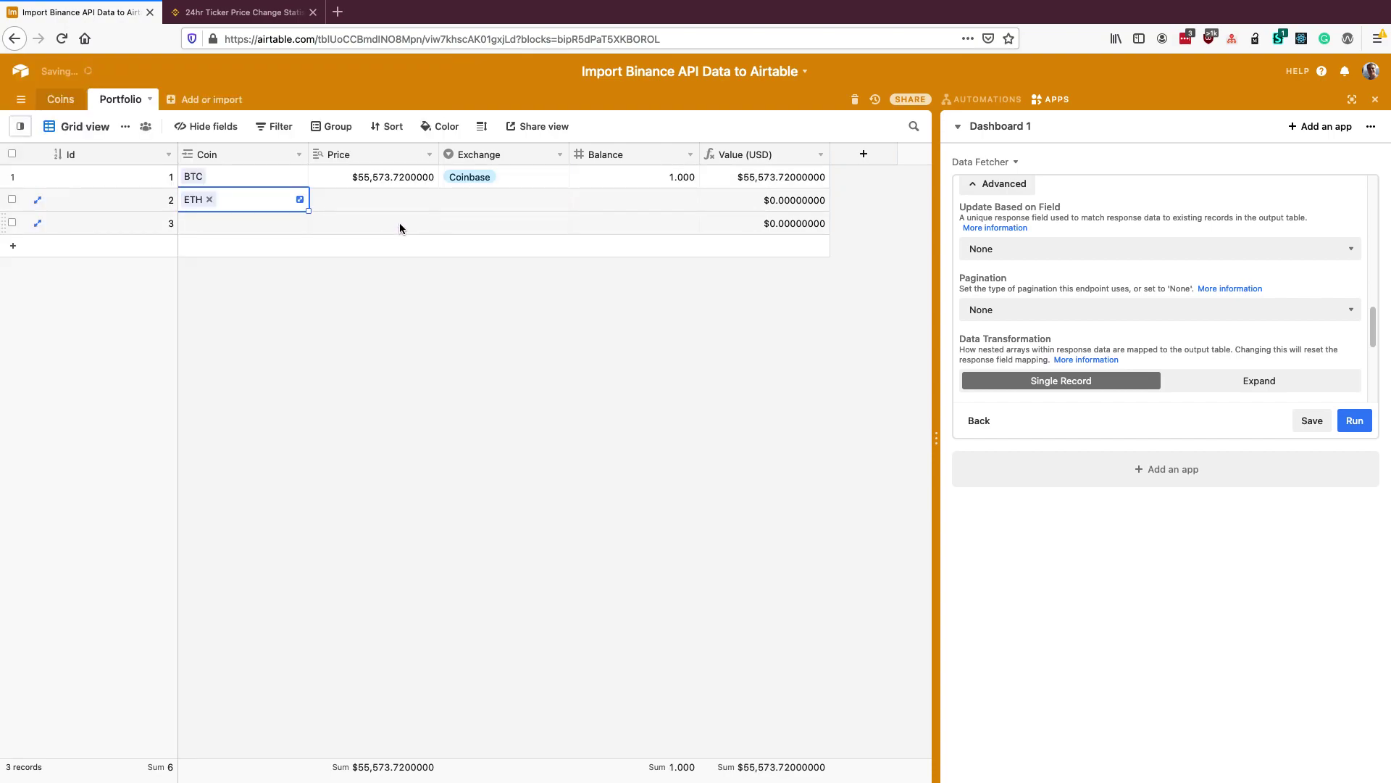
{"action": "left_click", "coordinate": [477, 209]}
{"action": "left_click", "coordinate": [475, 208]}
{"action": "left_click", "coordinate": [474, 295]}
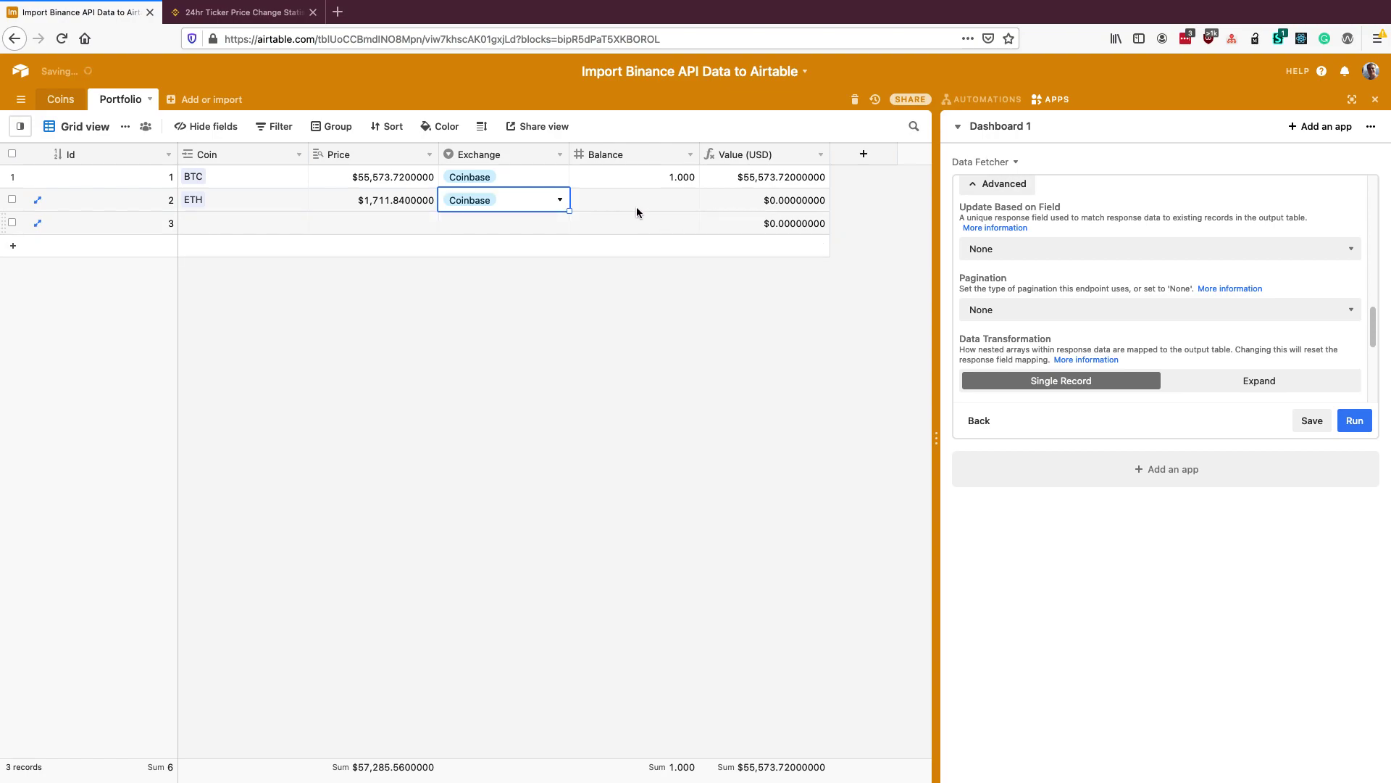
{"action": "left_click", "coordinate": [637, 206]}
{"action": "type", "text": "10"}
{"action": "left_click", "coordinate": [232, 221]}
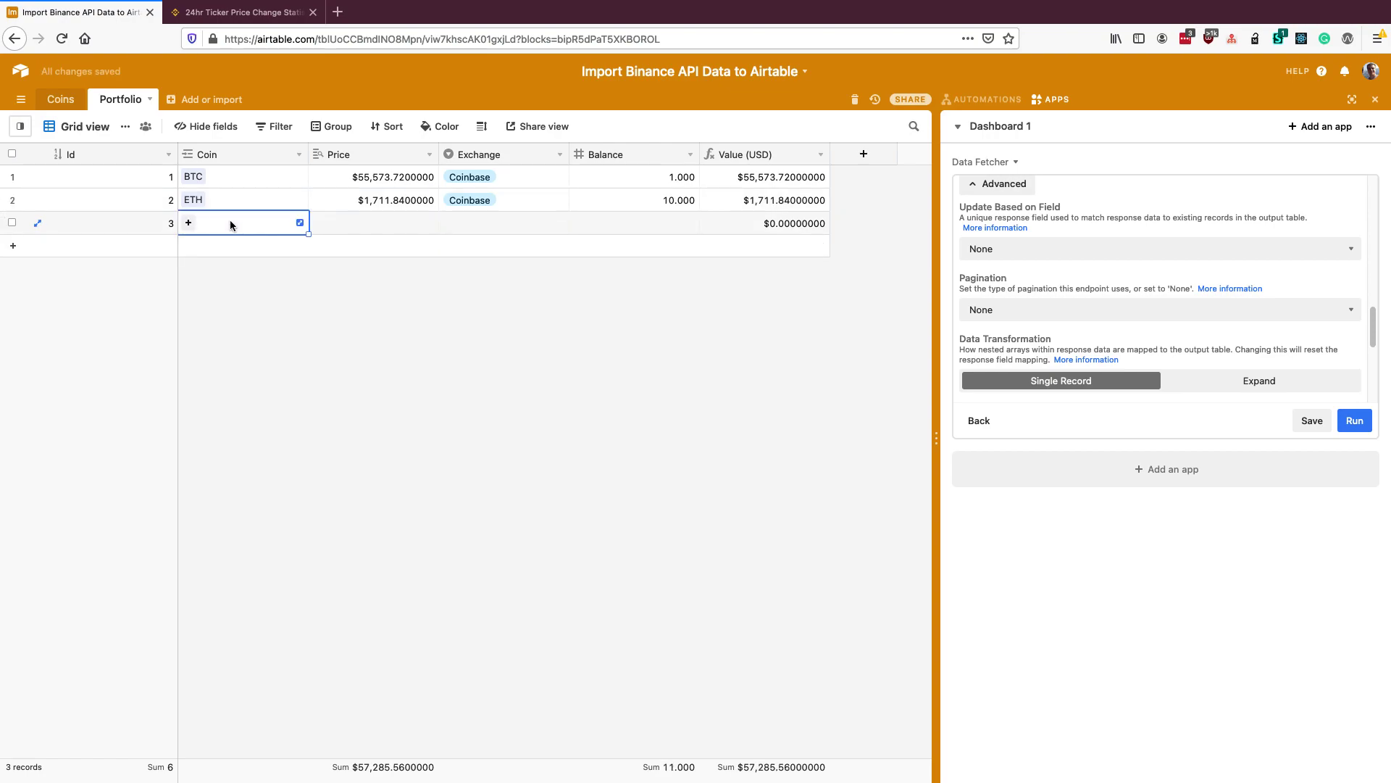
Fill row 3 with coin BNB, exchange Binance and balance 10.
{"action": "left_click", "coordinate": [190, 224]}
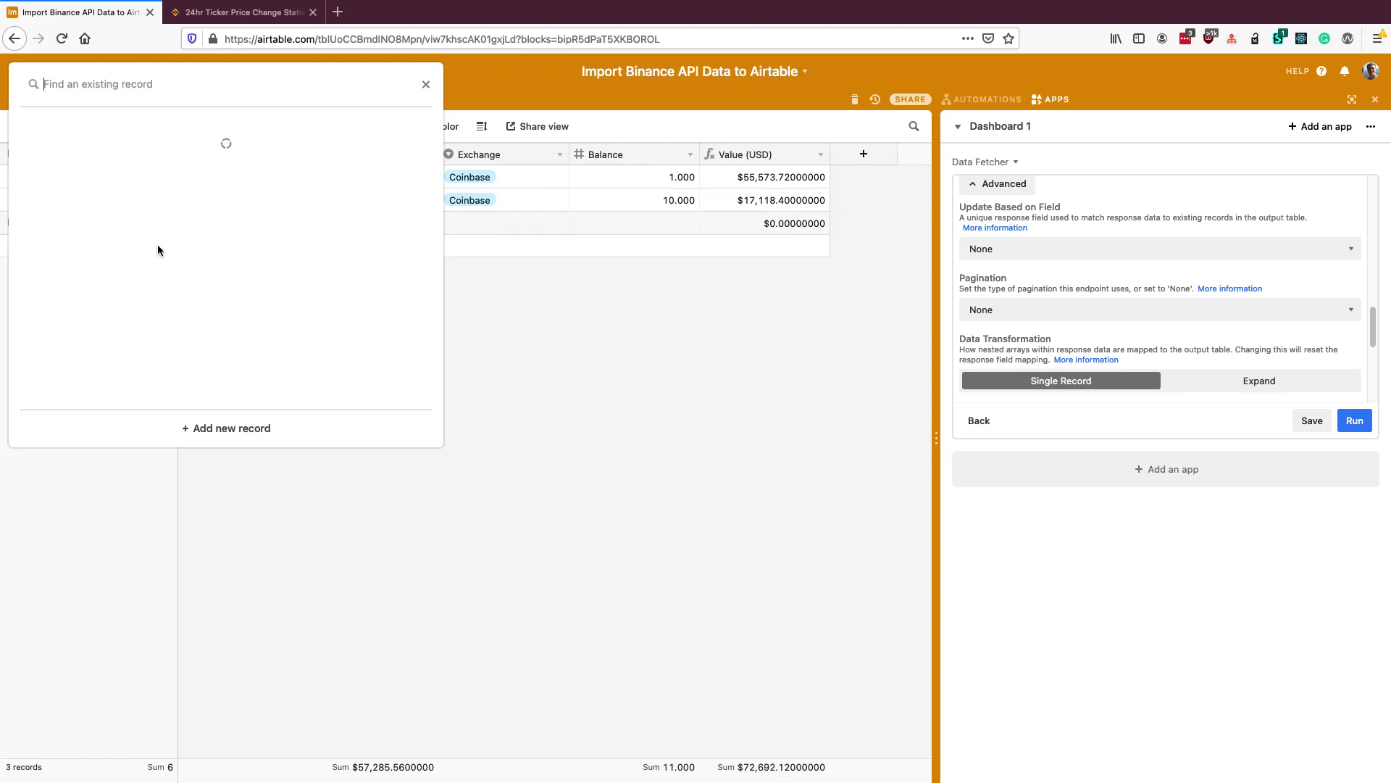
{"action": "left_click", "coordinate": [221, 255]}
{"action": "left_click", "coordinate": [407, 226]}
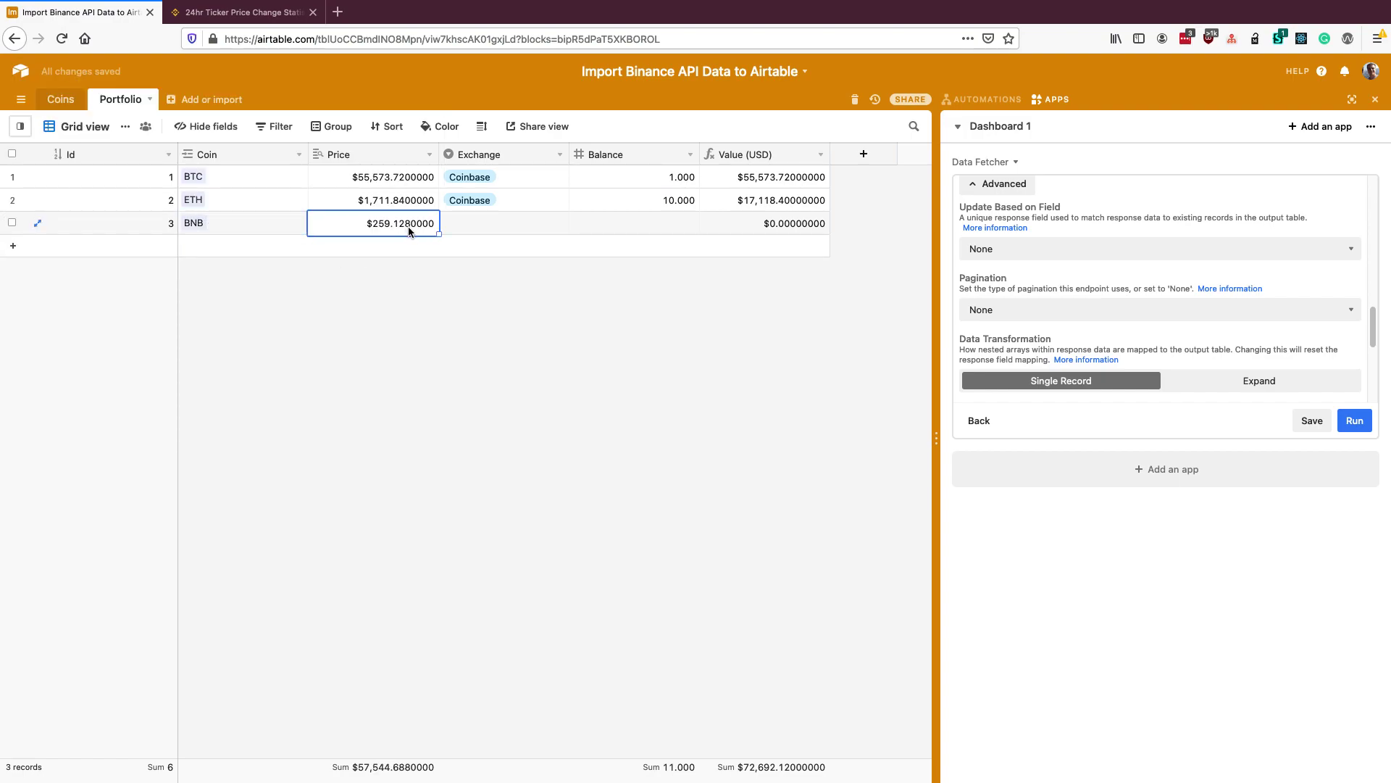
{"action": "left_click", "coordinate": [469, 229]}
{"action": "left_click", "coordinate": [471, 232]}
{"action": "left_click", "coordinate": [478, 294]}
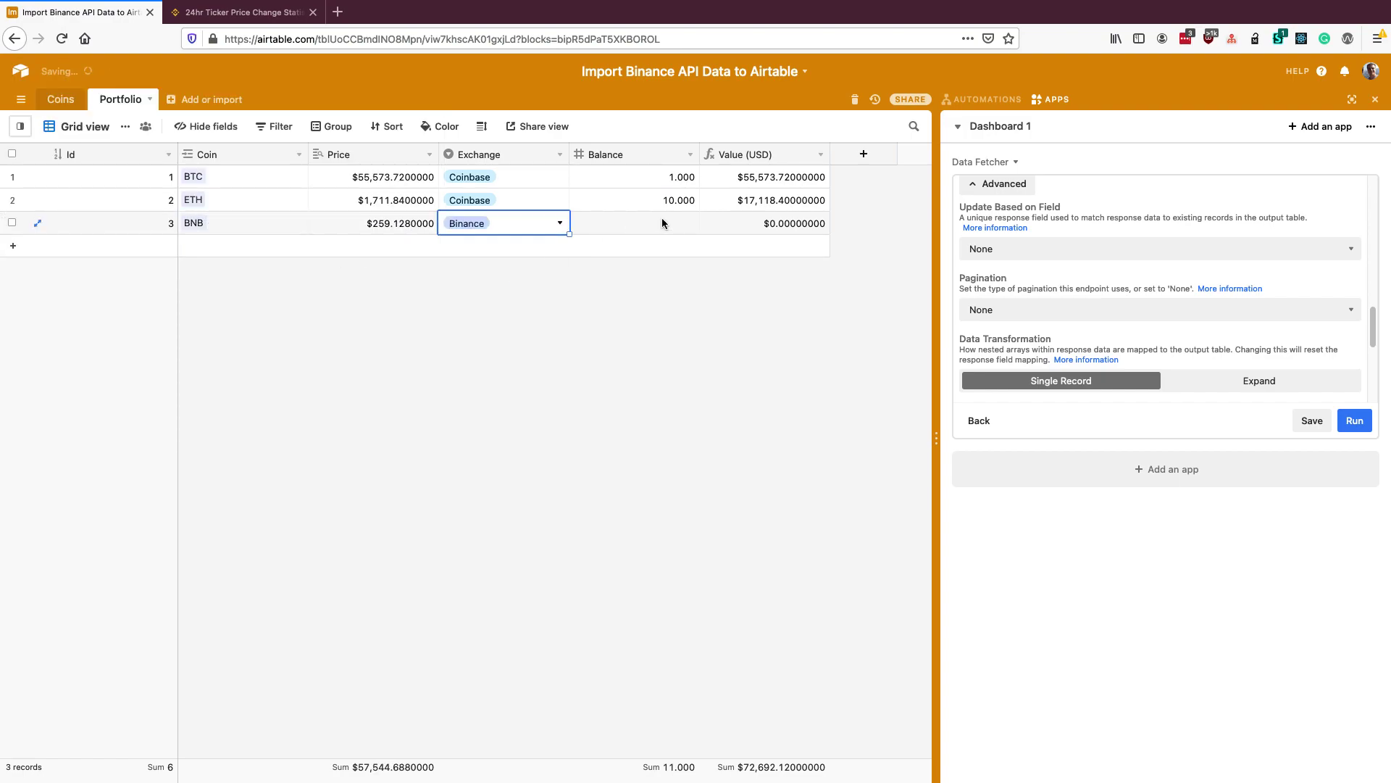
{"action": "left_click", "coordinate": [661, 216]}
{"action": "type", "text": "10"}
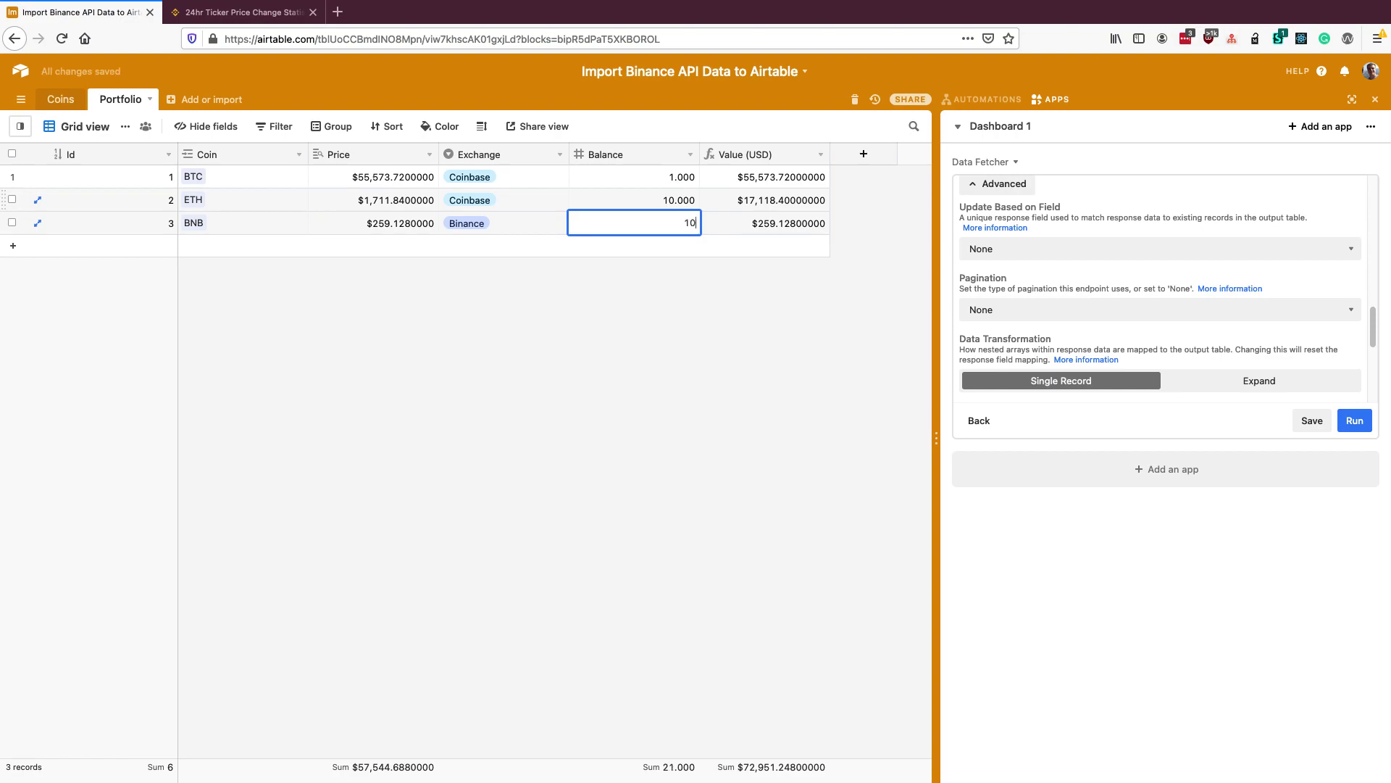
{"action": "left_click", "coordinate": [682, 303]}
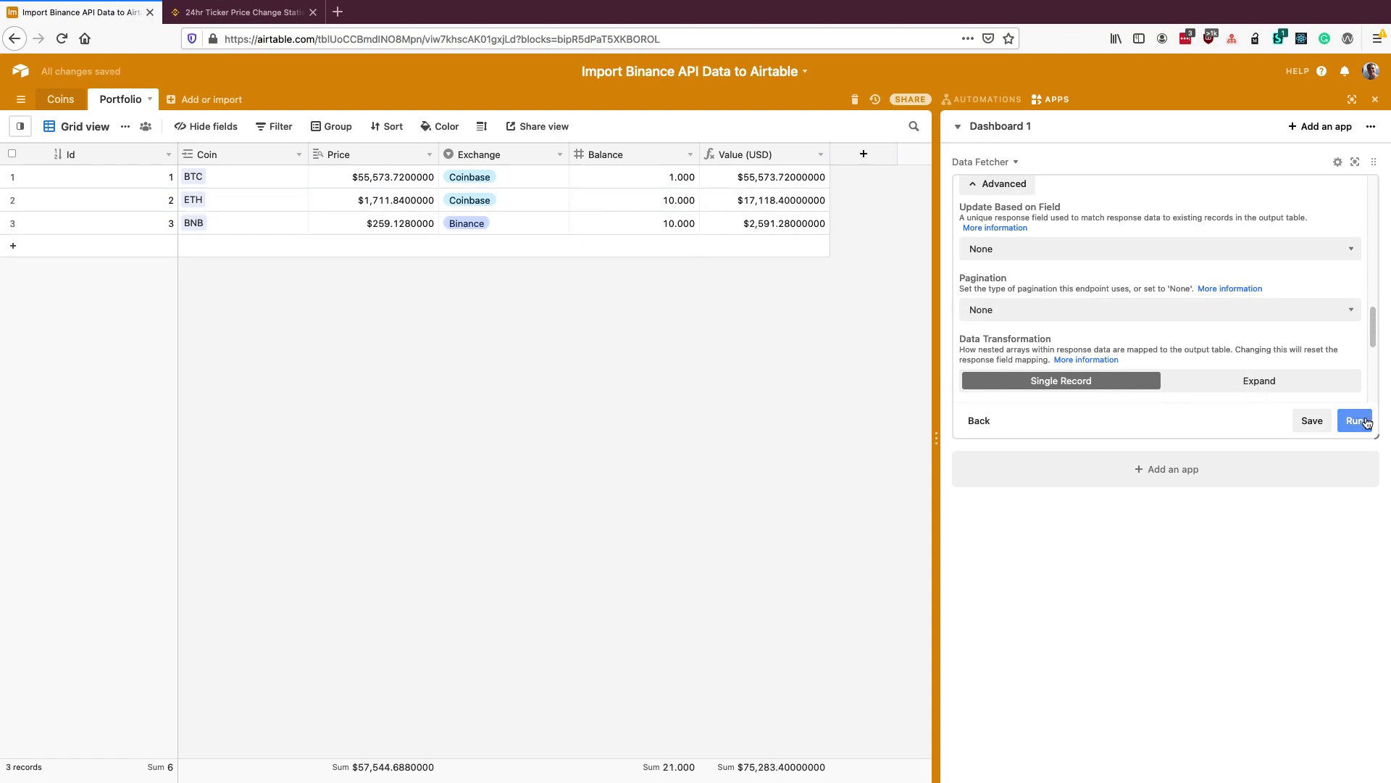
Run the Data Fetcher request to refresh prices, bringing BTC to $55,605.49.
{"action": "left_click", "coordinate": [1363, 417]}
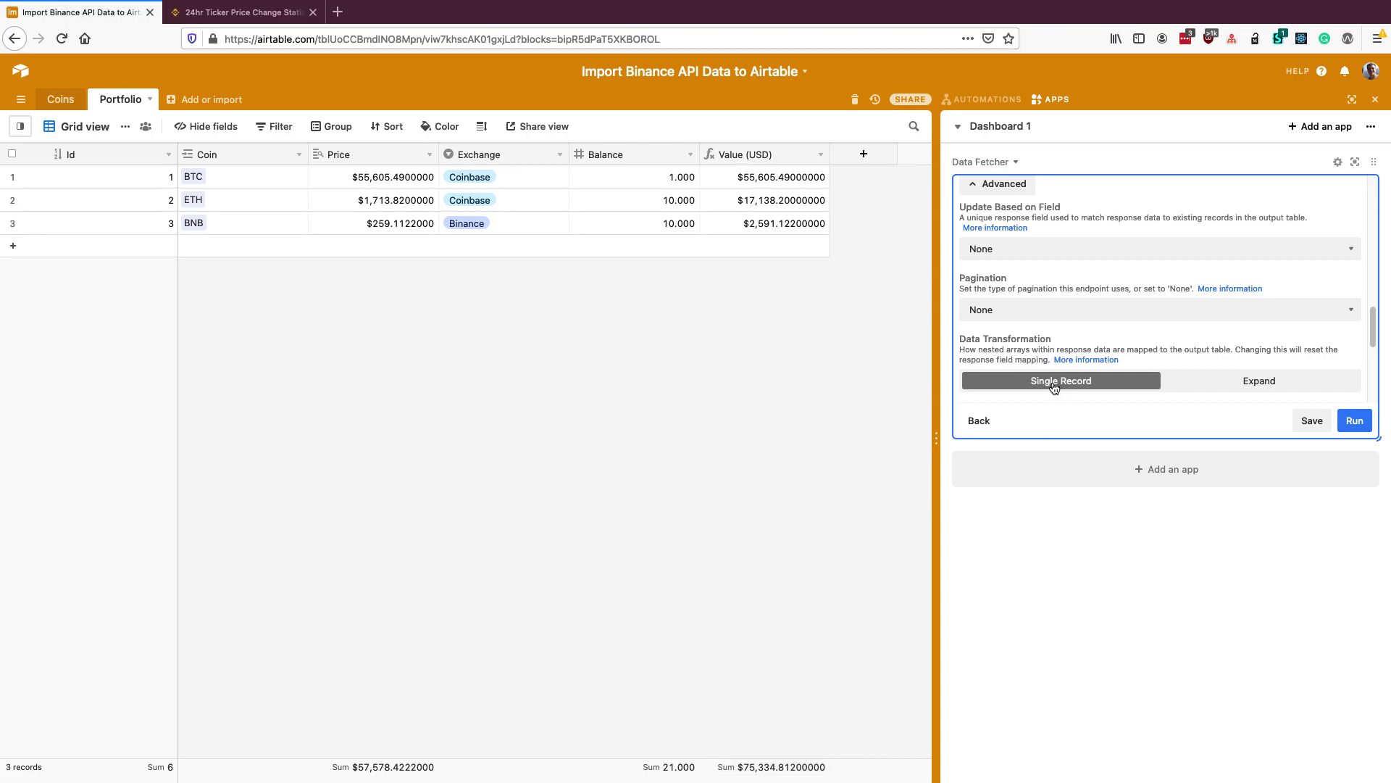
{"action": "scroll", "coordinate": [1056, 380], "scroll_direction": "down", "scroll_amount": 8}
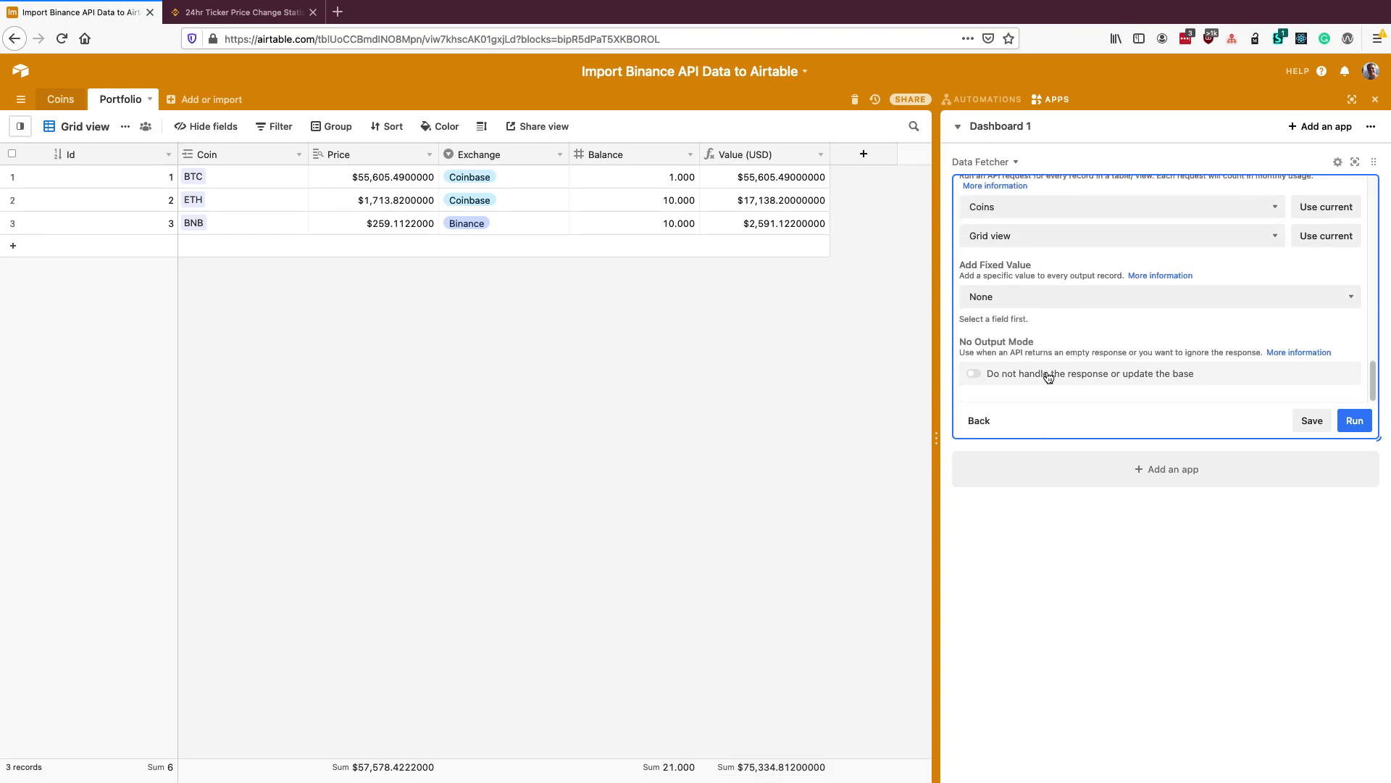
Schedule the Data Fetcher request every hour at :00 and save the settings.
{"action": "scroll", "coordinate": [1048, 375], "scroll_direction": "up", "scroll_amount": 8}
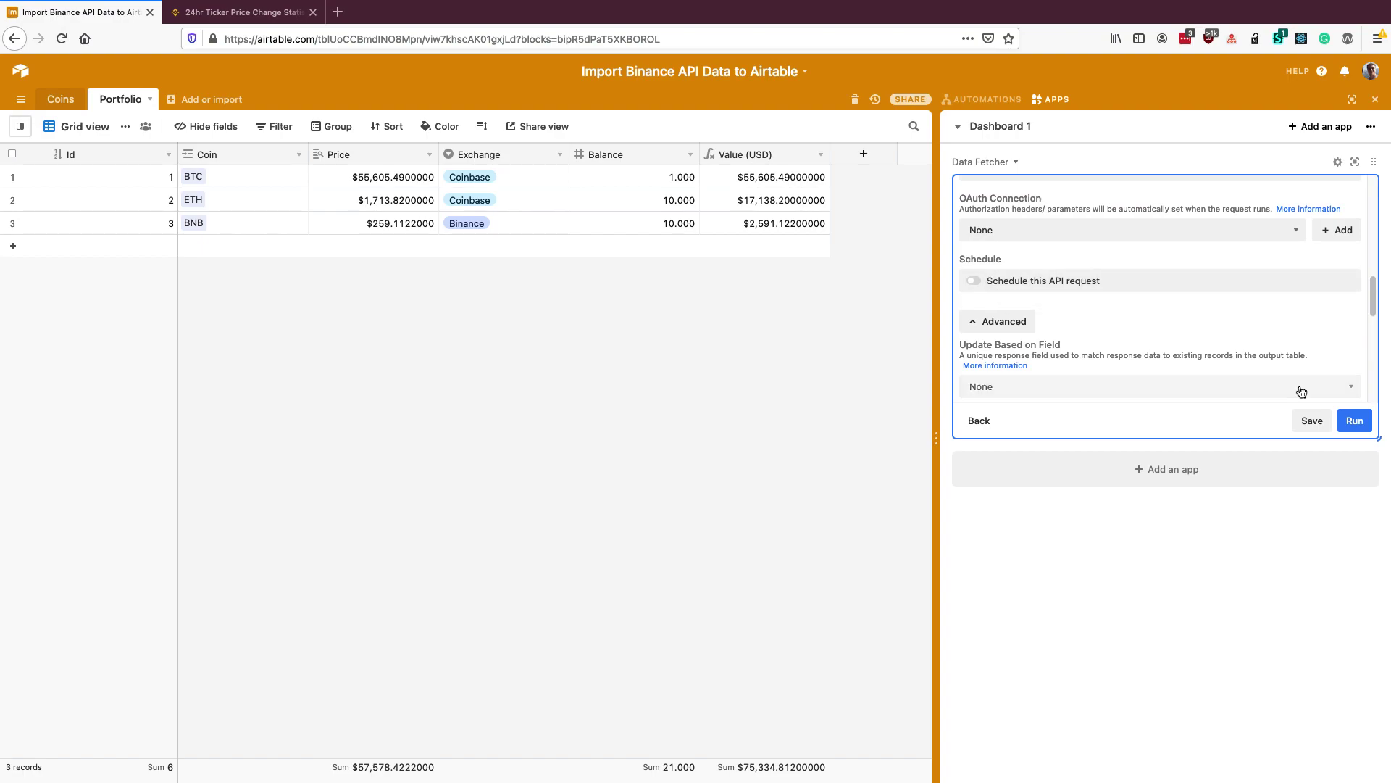
{"action": "left_click", "coordinate": [1141, 287]}
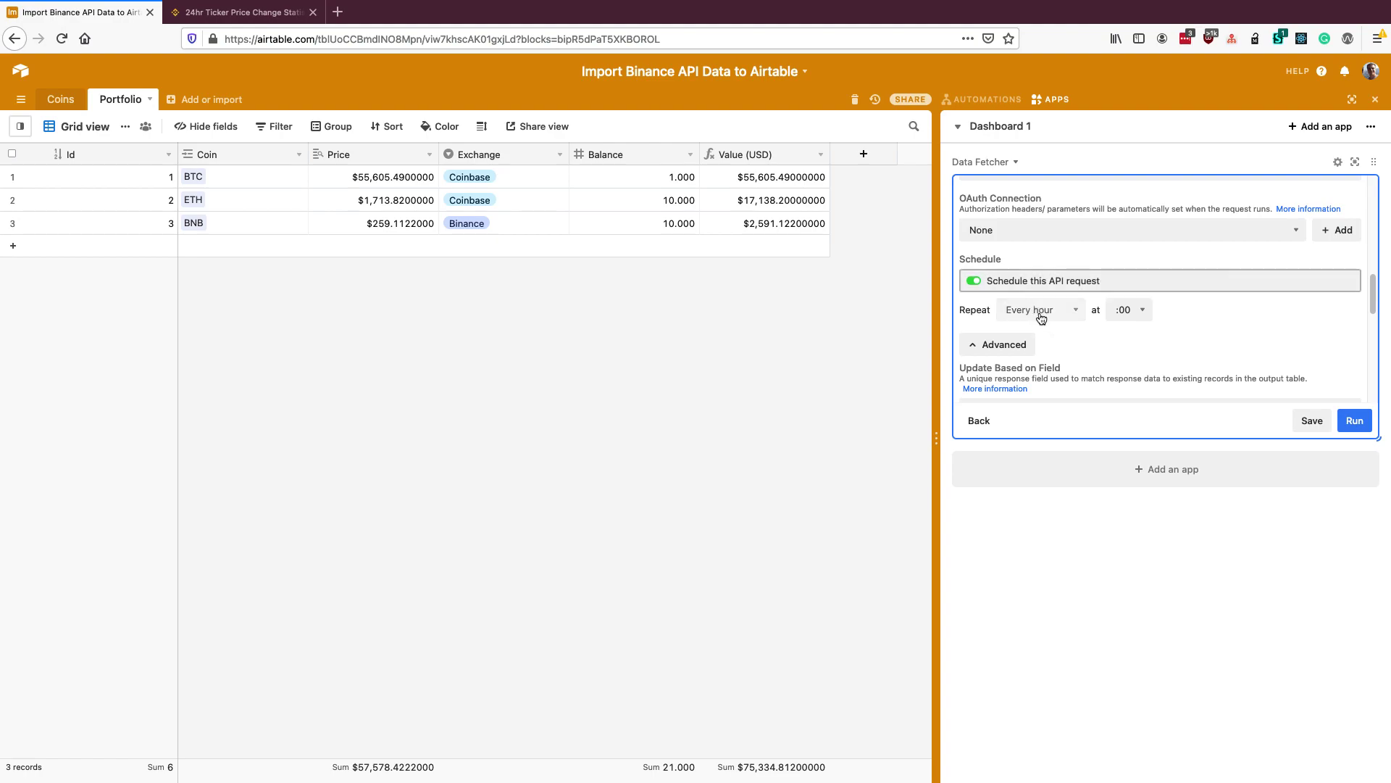
{"action": "left_click", "coordinate": [1307, 420]}
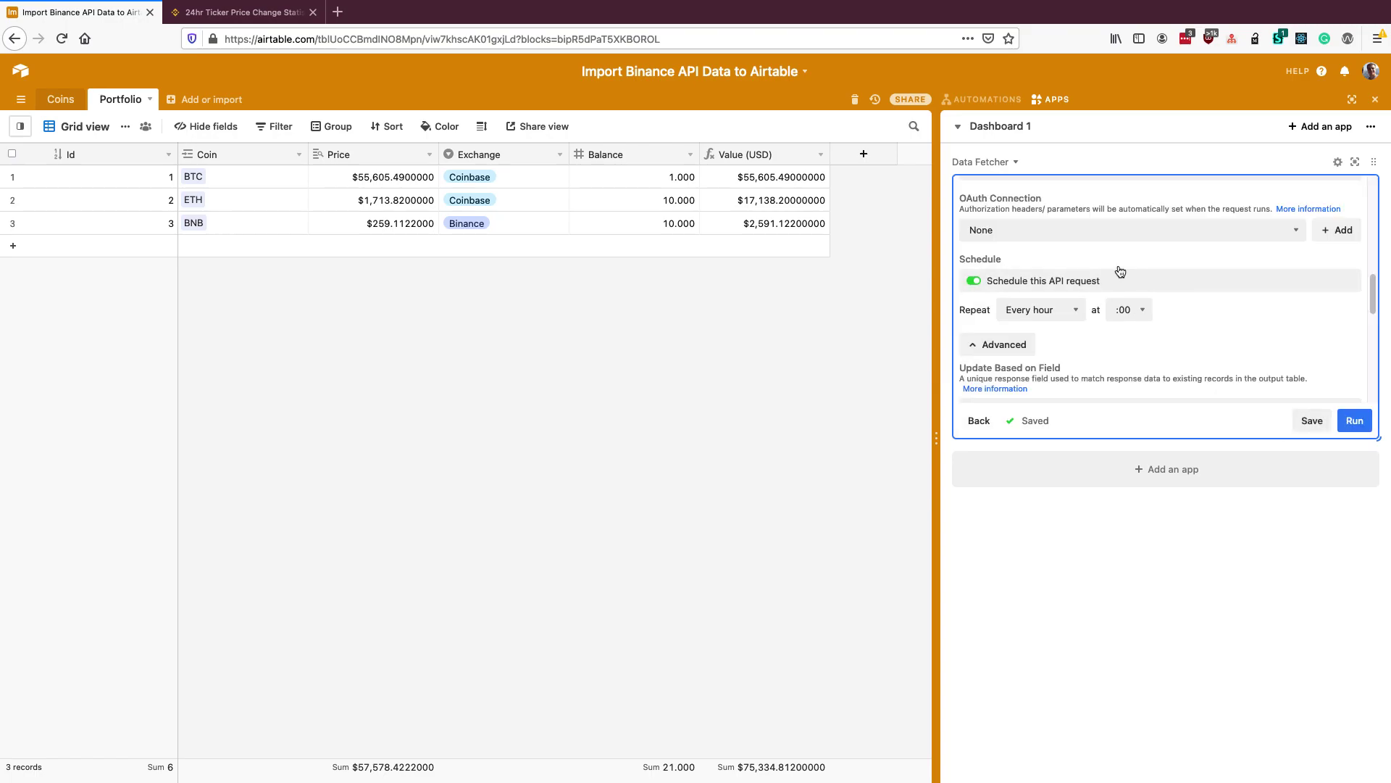